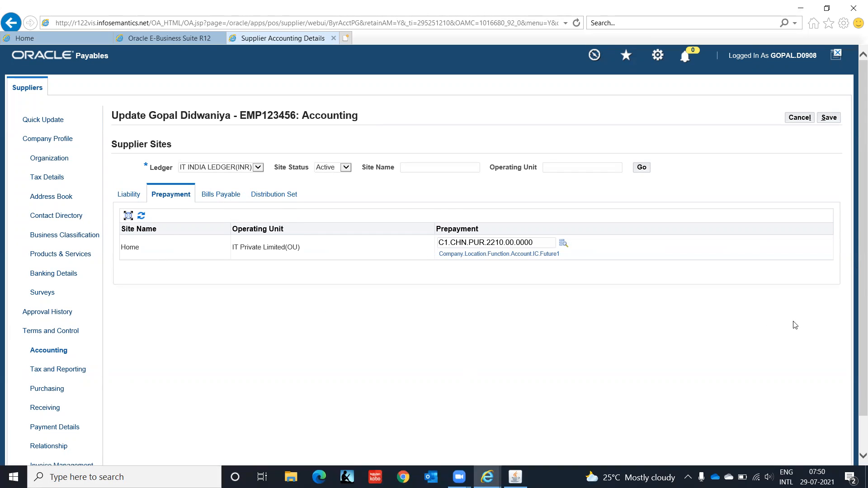
- Save the supplier's prepayment account C1.CHN.PUR.2210.00.0000 for Home, then log out
scroll(855, 242, down, 1)
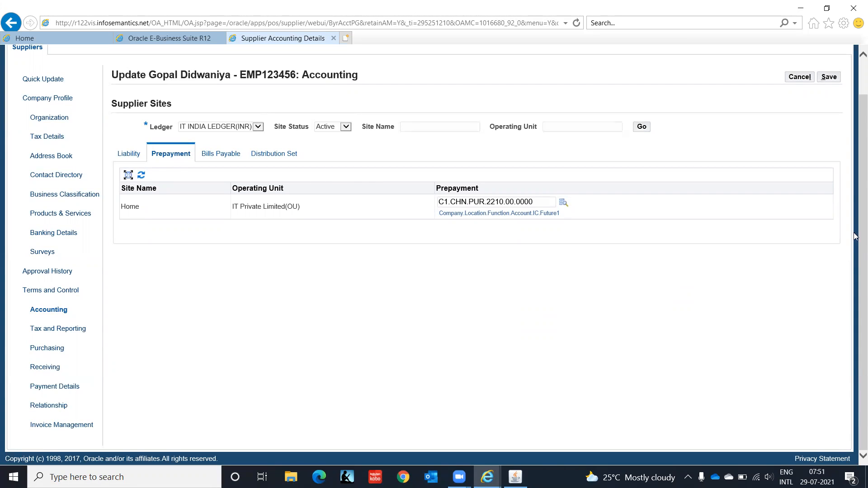
click(835, 79)
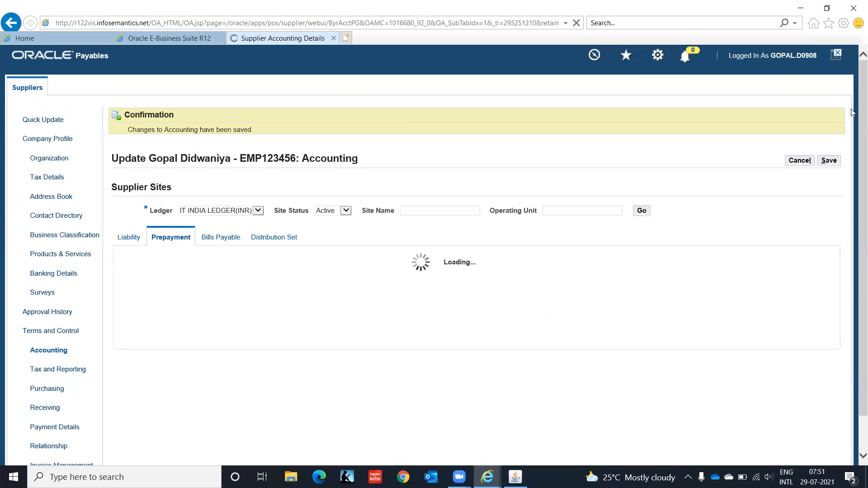
click(837, 55)
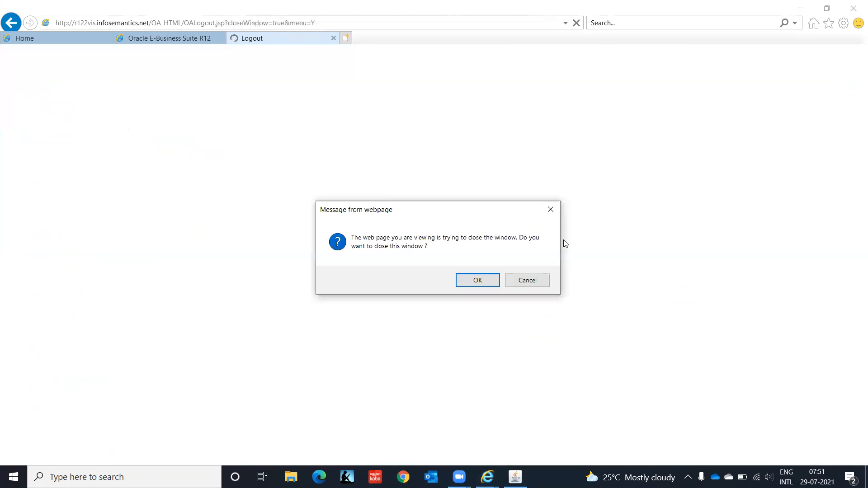
- Close the browser window and switch responsibility to AP Super User IT India
click(493, 282)
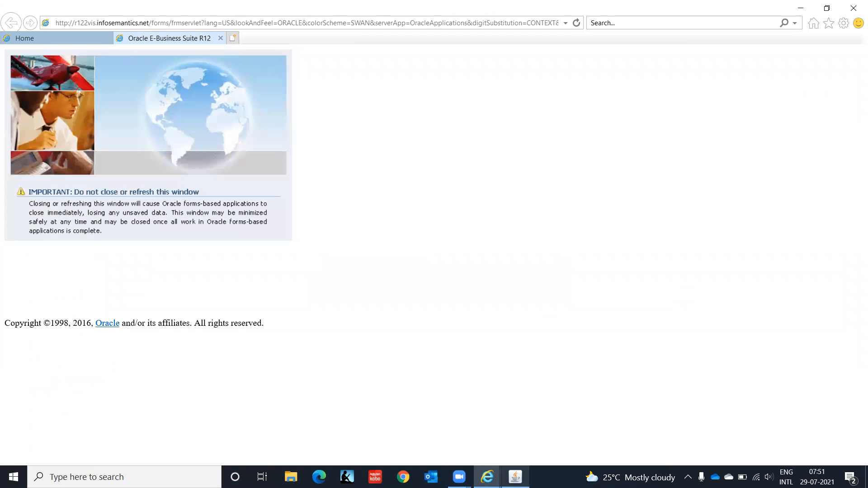
click(515, 477)
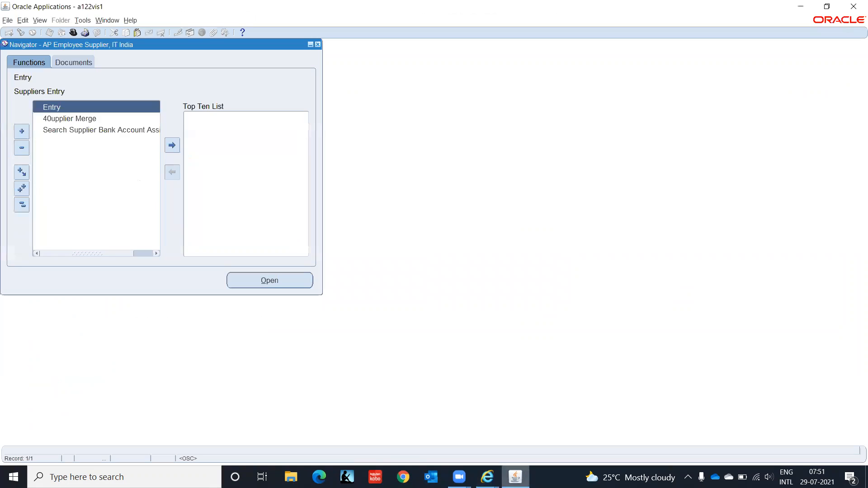
click(73, 32)
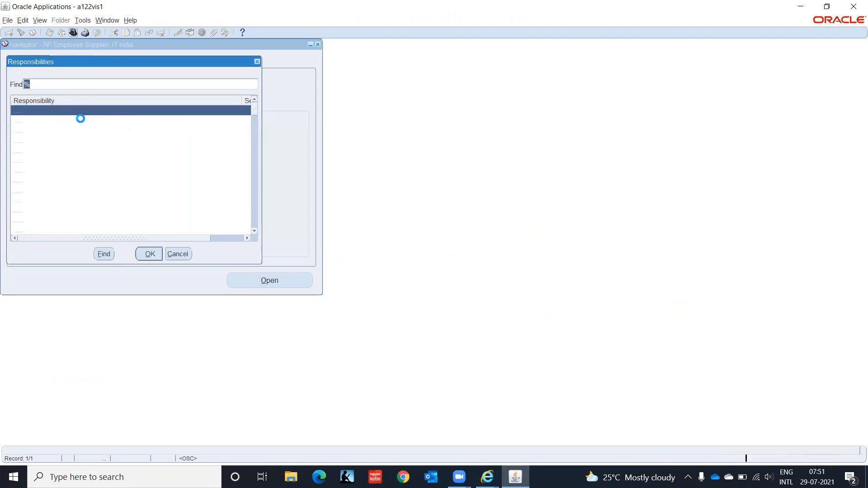
click(72, 122)
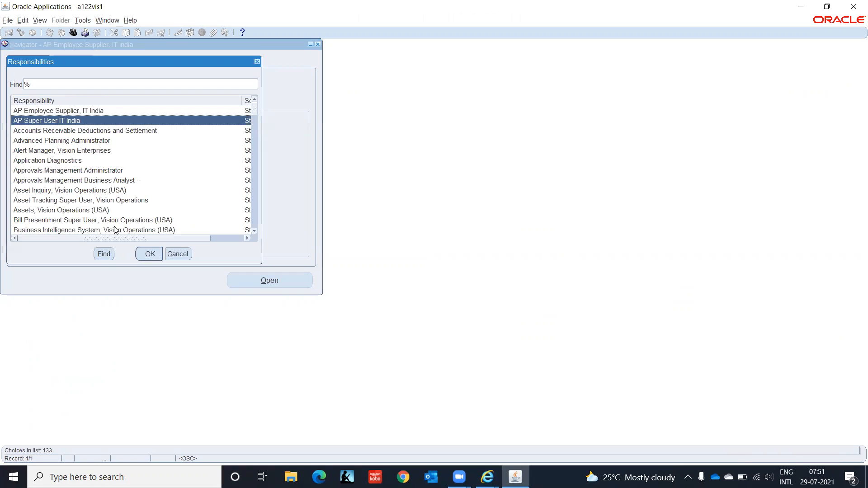
click(149, 255)
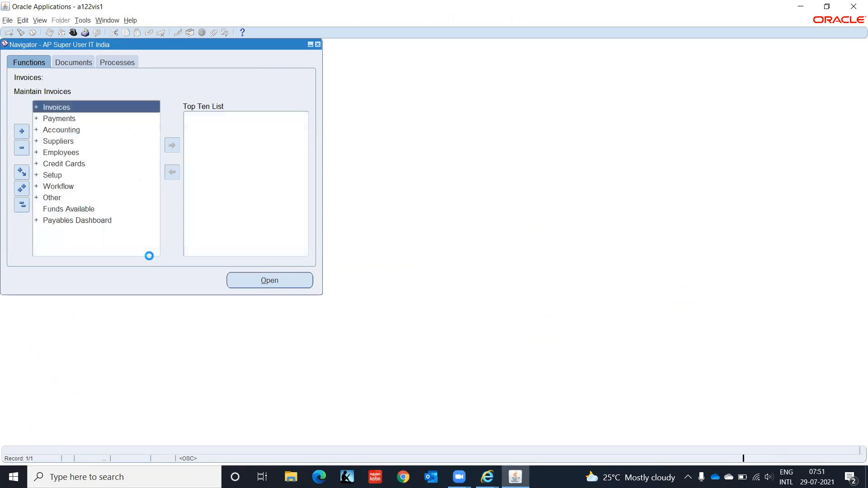
- Open the Expense Reports form under Invoices > Entry
double_click(70, 109)
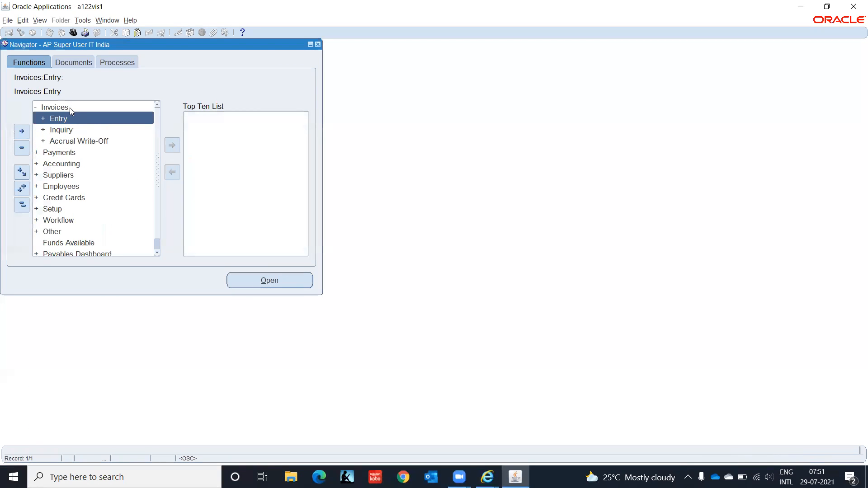
key(Return)
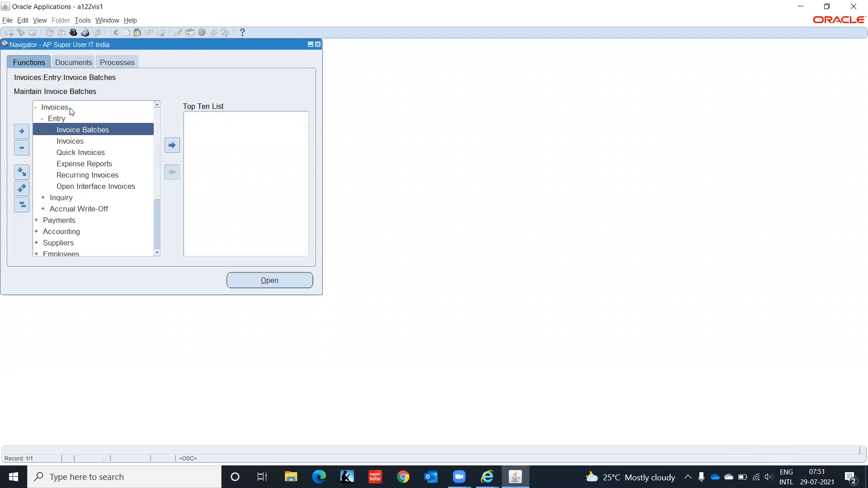
key(Down)
key(Down)
key(Down)
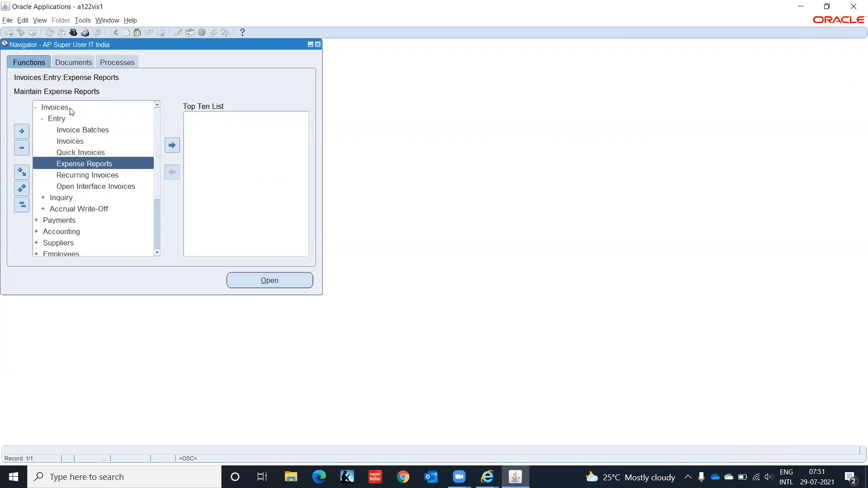
key(Return)
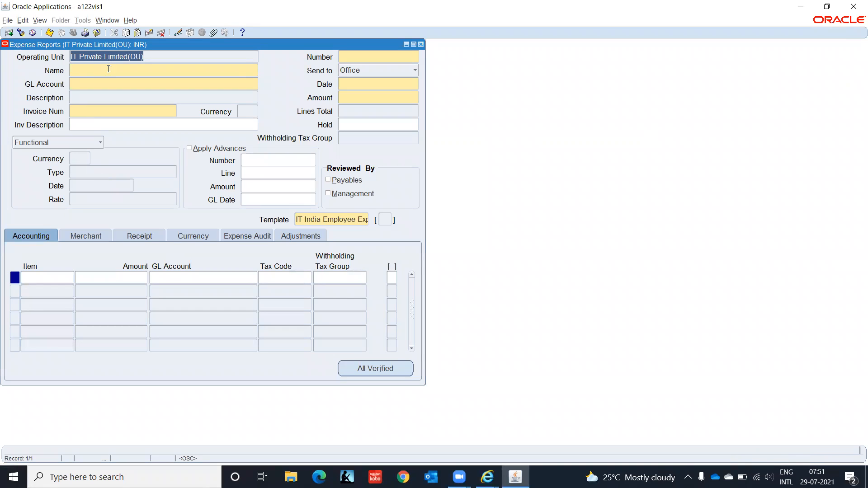
- Enter the employee's name on the expense report and bring up the GL Account flexfield
click(88, 69)
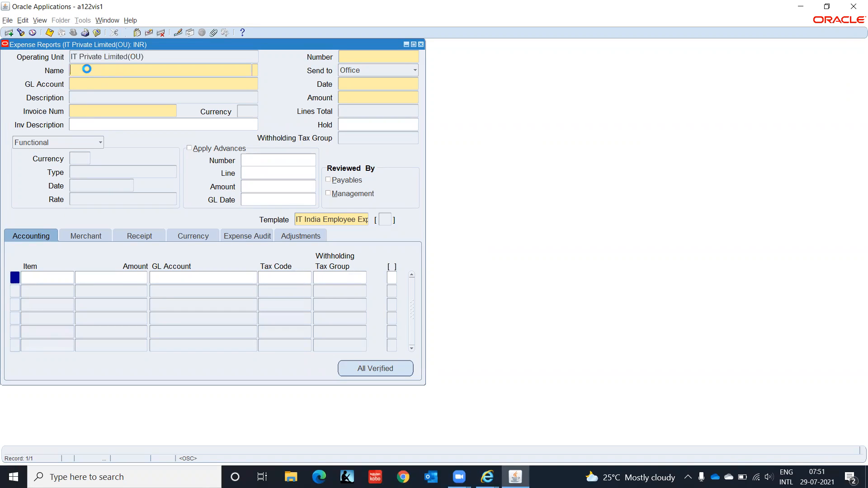
text(Gopal)
key(Tab)
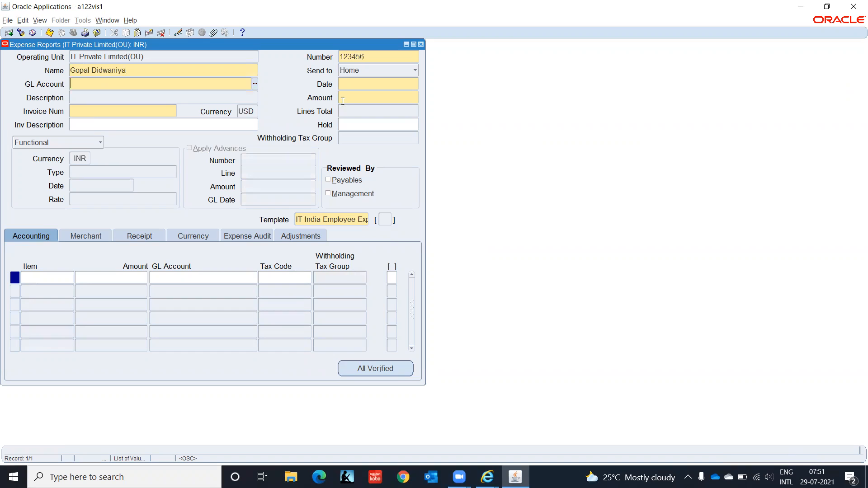
click(254, 86)
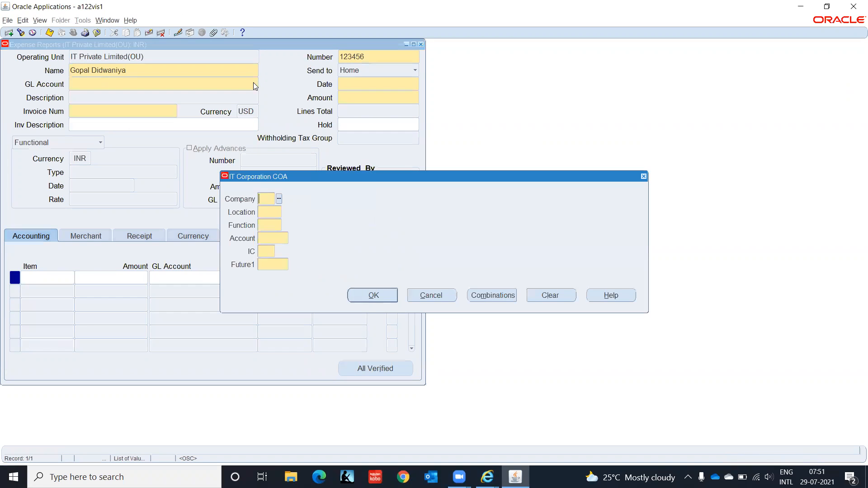
- Enter company C1, location CHN and function HR in the GL account
text(C1)
key(Tab)
text(CHN)
key(Tab)
text(HR)
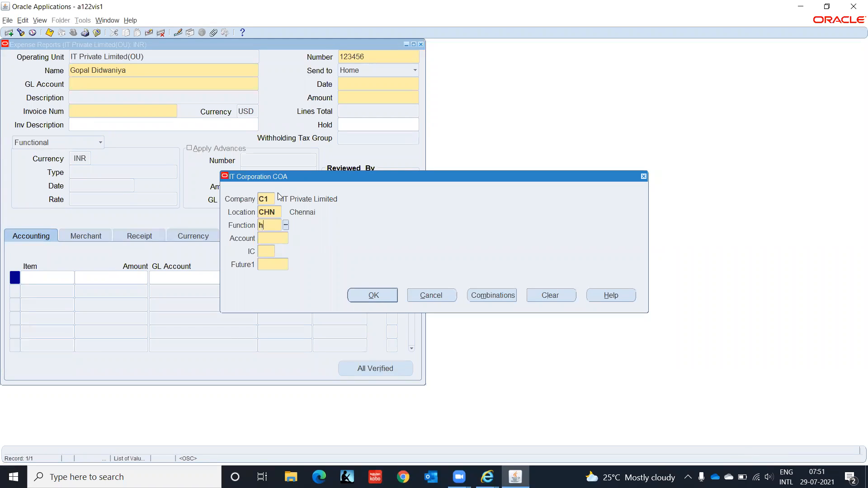
key(Tab)
- Pick account 2210 Accounts Payable from the account list of values
key(ctrl+l)
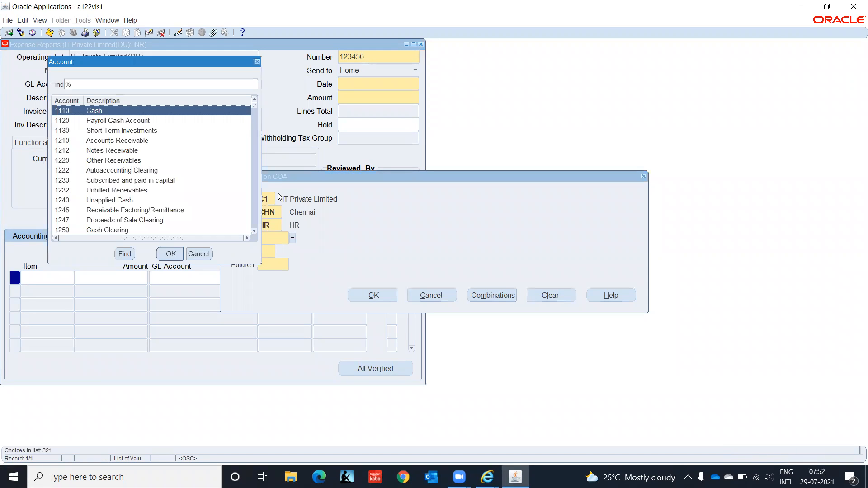
key(Down)
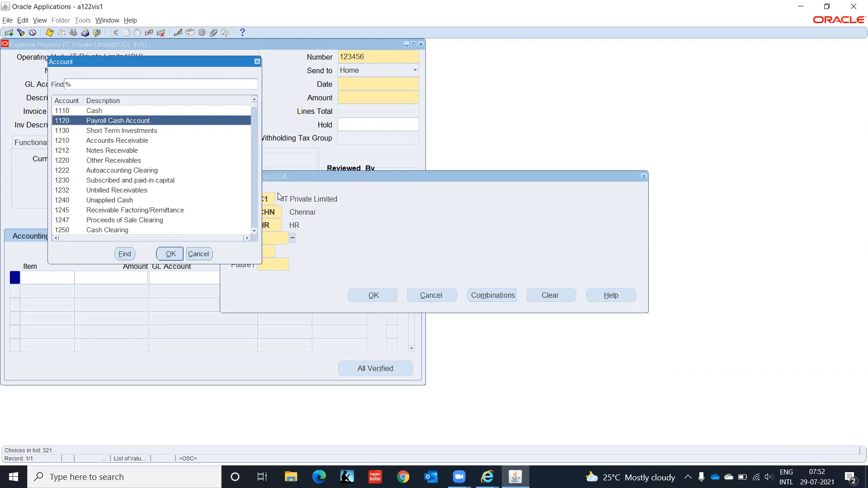
key(Down)
key(Down)
key(Down)
key(Down)
key(Down)
key(Down)
key(Down)
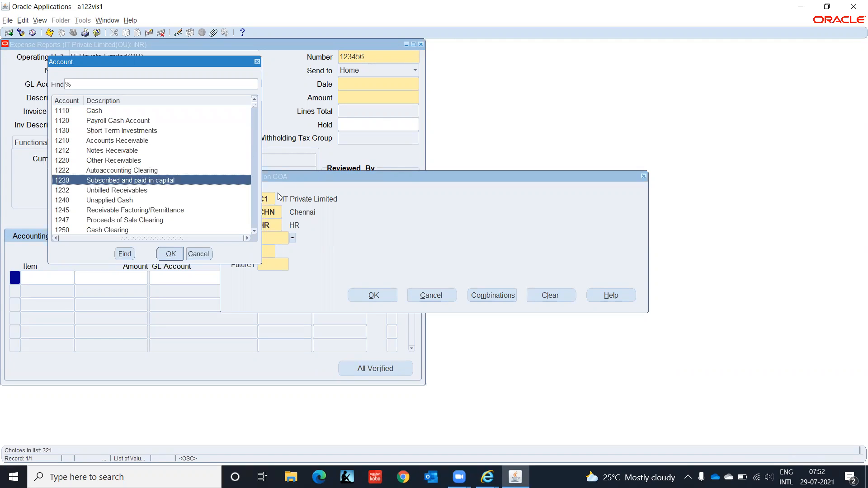
key(Down)
key(Down)
key(Down)
key(Down)
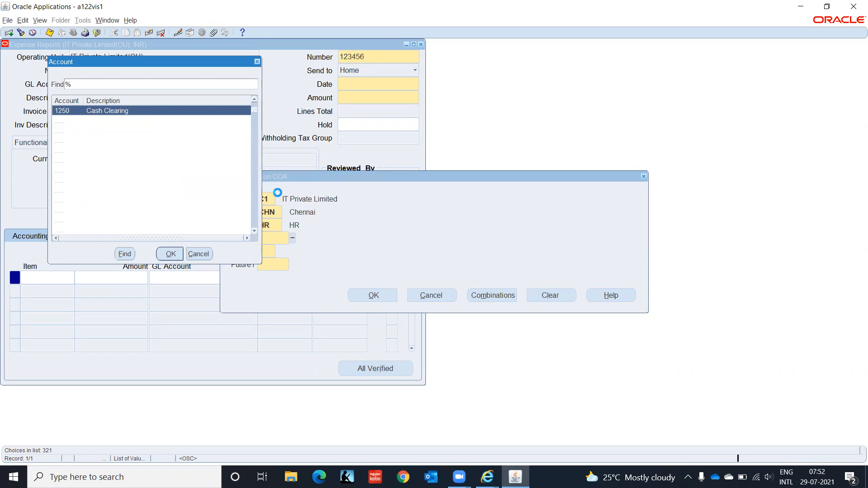
key(Down)
key(Down)
key(Down)
key(Down)
key(Down)
key(Down)
key(Down)
key(Down)
key(Down)
key(Down)
key(Down)
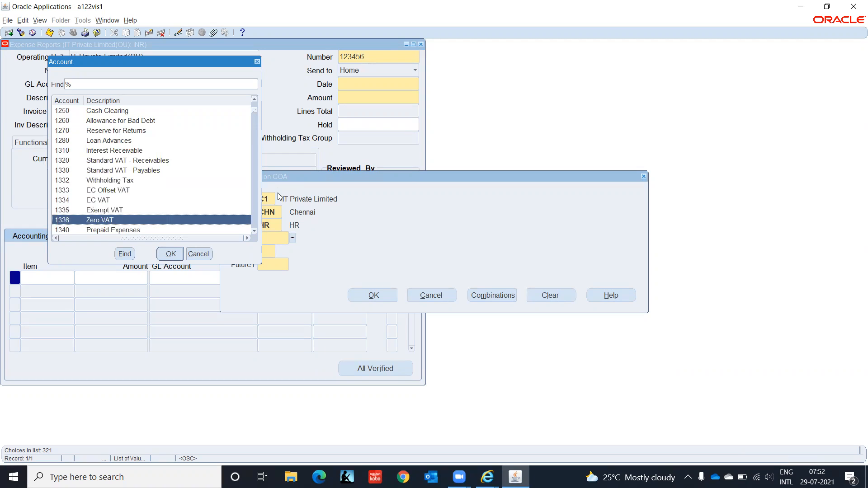
key(Down)
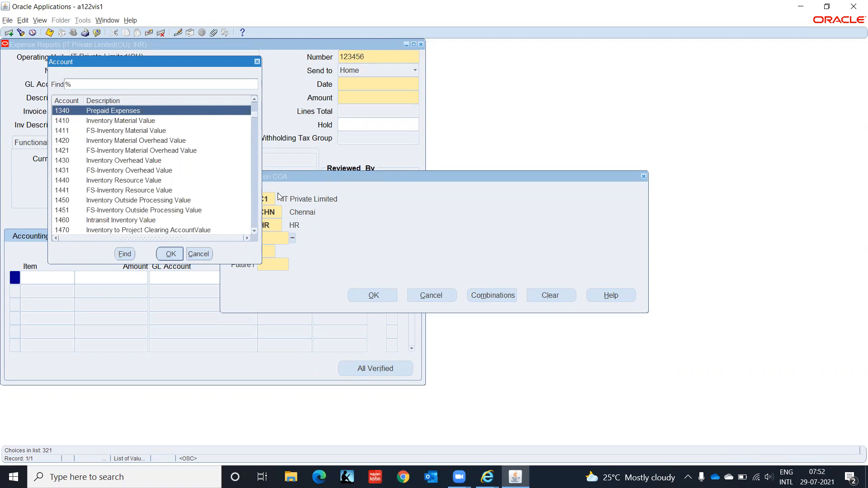
key(Down)
key(Down)
key(Down)
key(Down)
key(Down)
key(Down)
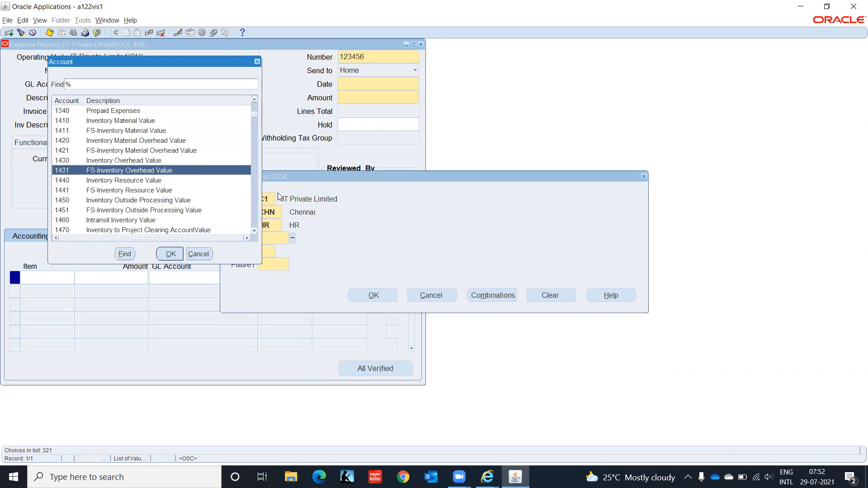
key(Down)
key(Down)
key(Down)
key(Down)
key(Down)
key(Down)
key(Down)
key(Down)
key(Down)
key(Down)
key(Down)
key(Down)
key(Down)
key(Down)
key(Down)
key(Down)
key(Down)
key(Down)
key(Down)
key(Down)
key(Down)
key(Down)
key(Down)
key(Down)
key(Down)
key(Down)
key(Down)
key(Down)
key(Down)
key(Down)
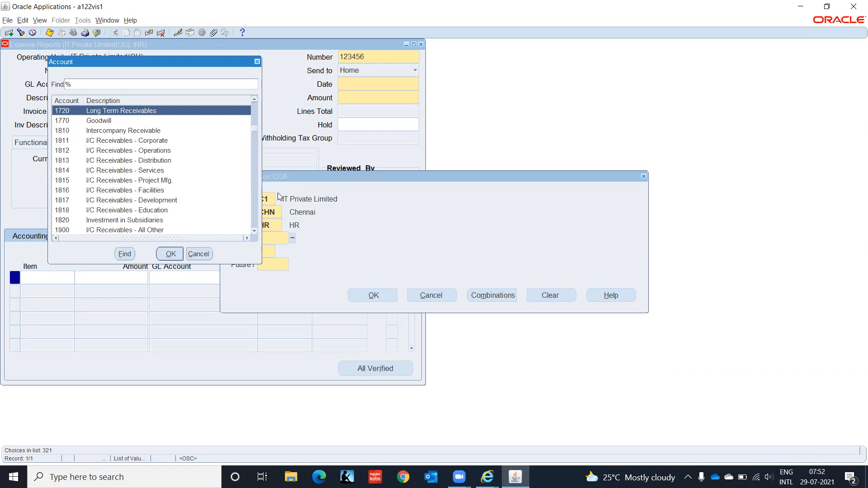
key(Down)
key(Down)
key(Down)
key(Down)
key(Down)
key(Down)
key(Down)
key(Down)
key(Down)
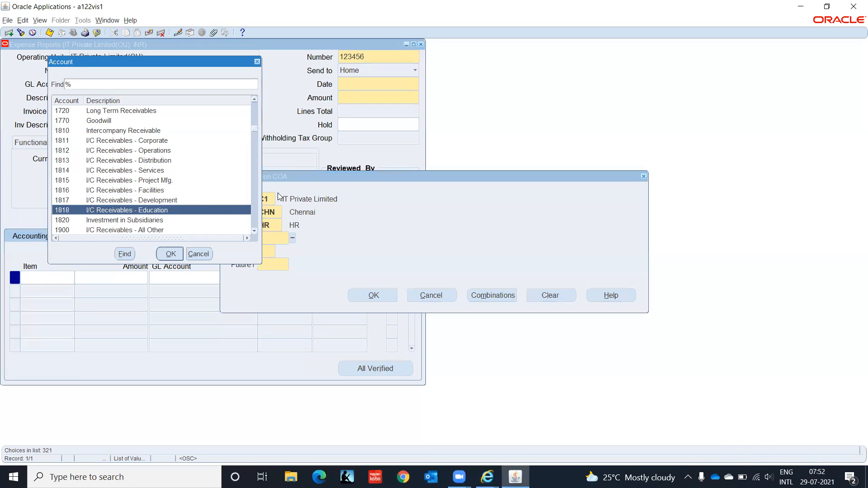
key(Down)
key(Down)
key(Down)
key(Down)
key(Down)
key(Down)
key(Down)
key(Down)
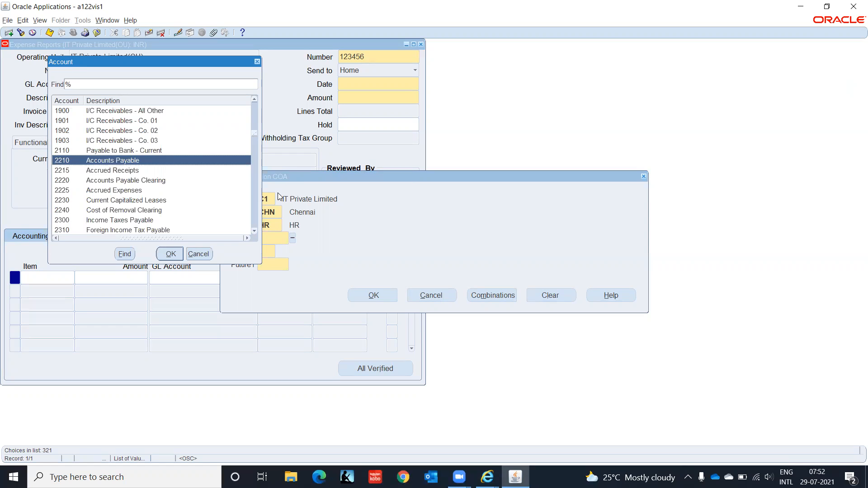
key(Down)
key(Down)
key(Down)
key(Down)
key(Down)
key(Down)
key(Down)
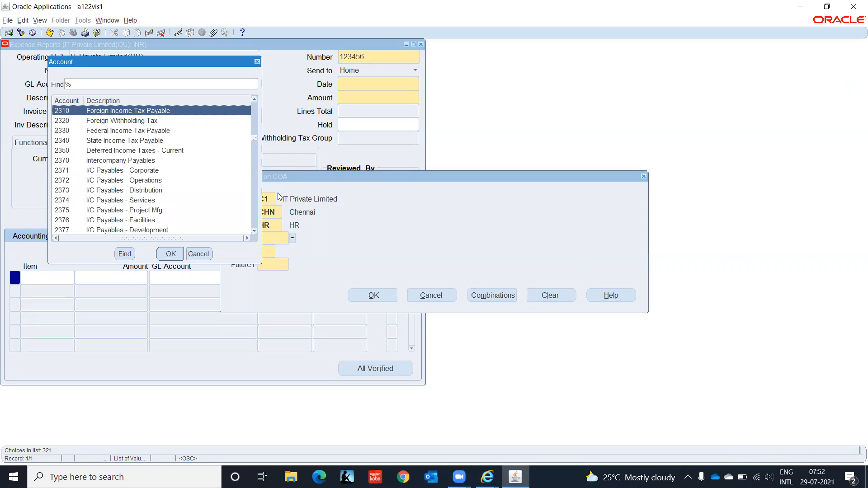
key(Up)
key(Up)
key(Up)
key(Up)
key(Up)
key(Up)
key(Up)
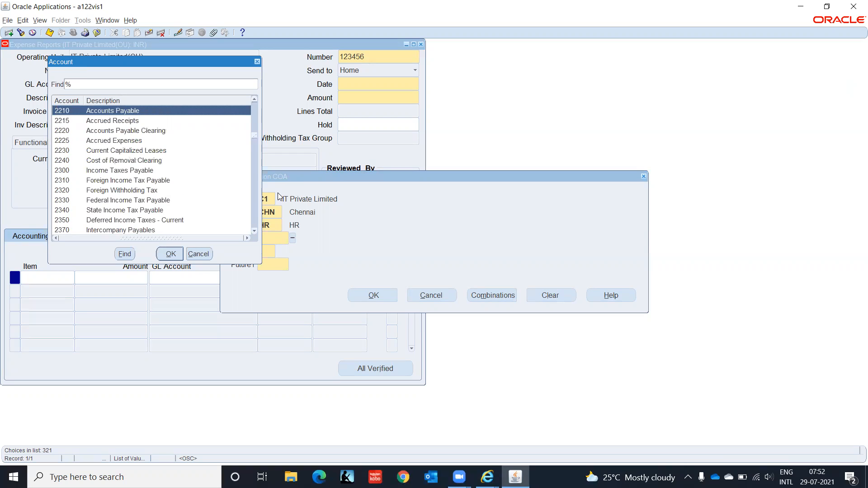
key(Return)
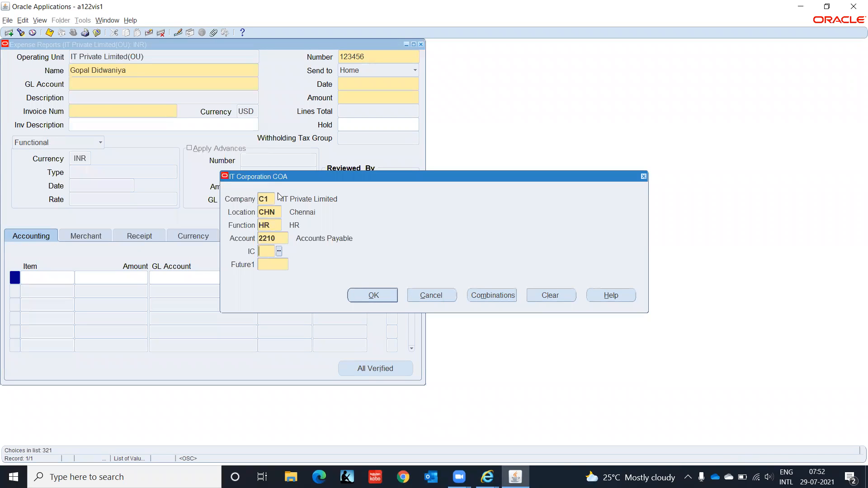
- Finish the account with IC 00 and 0000, confirming C1.CHN.HR.2210.00.0000
text(00)
key(Tab)
text(0000)
key(Return)
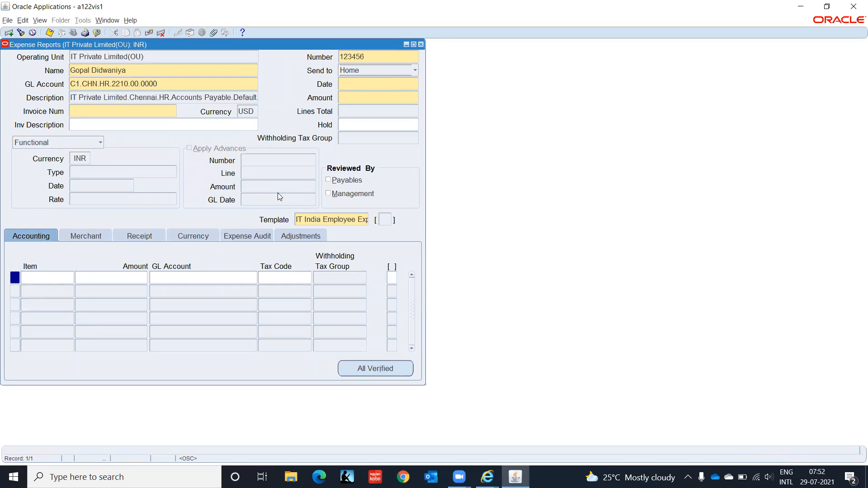
- Set the expense report date to 28-JUL-2021
click(375, 83)
text(28JUL2021)
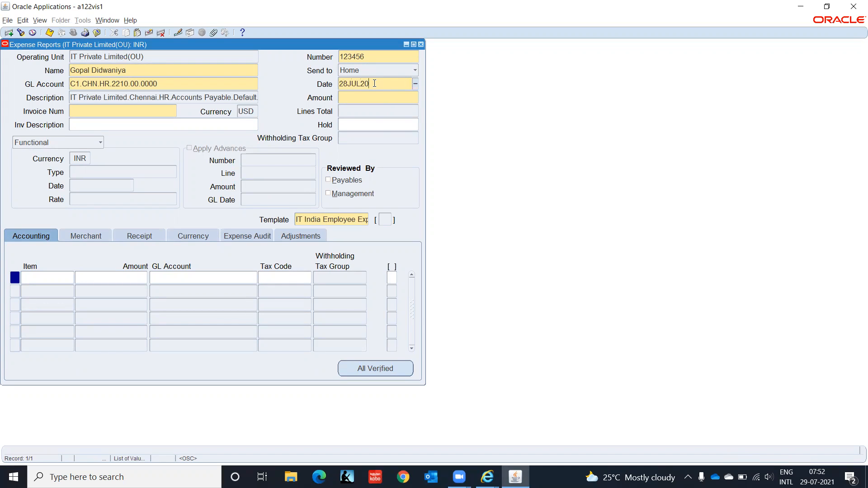
key(Tab)
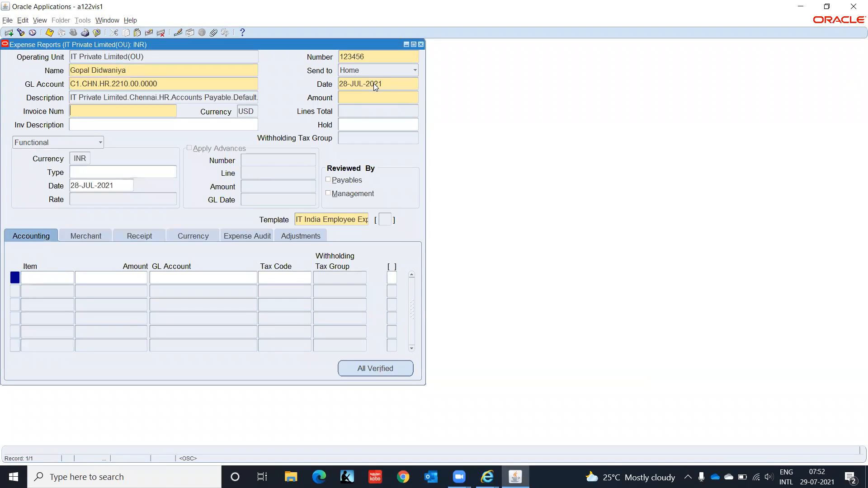
- Enter invoice number EMP001 and start closing the expense report form
text(EMP001)
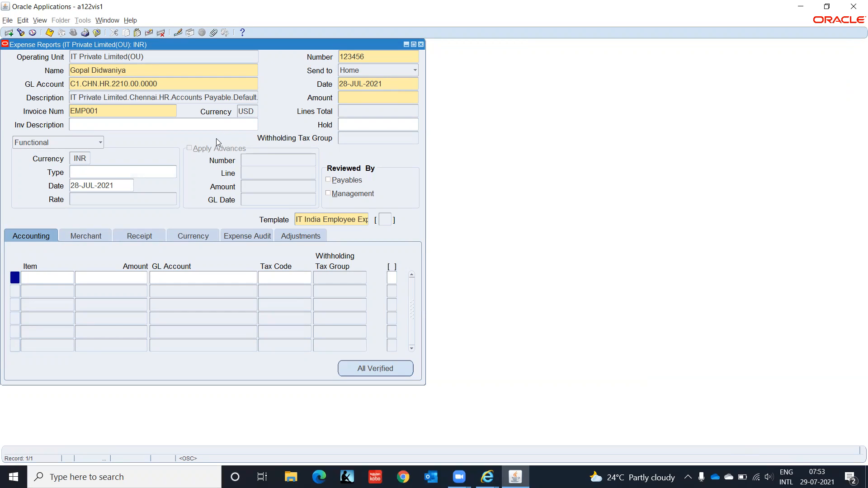
drag(251, 109, 247, 112)
key(F4)
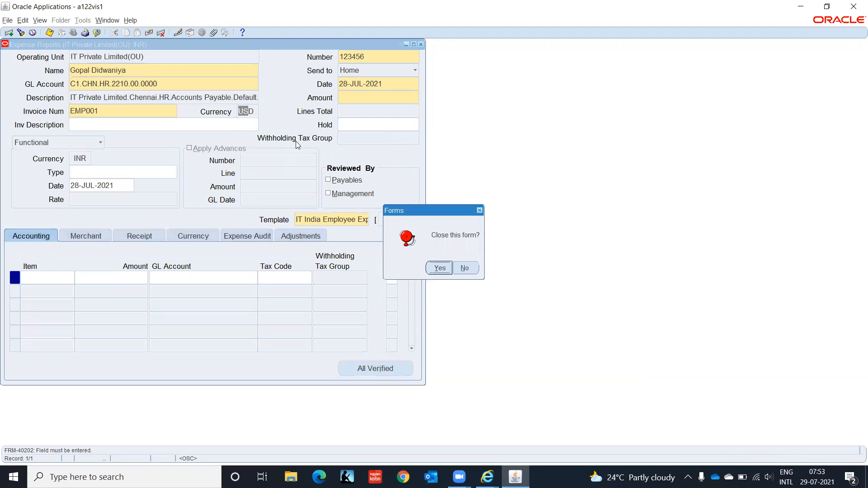
- Close the form, switch to AP Employee Supplier, IT India, and bring up the Suppliers page
click(437, 268)
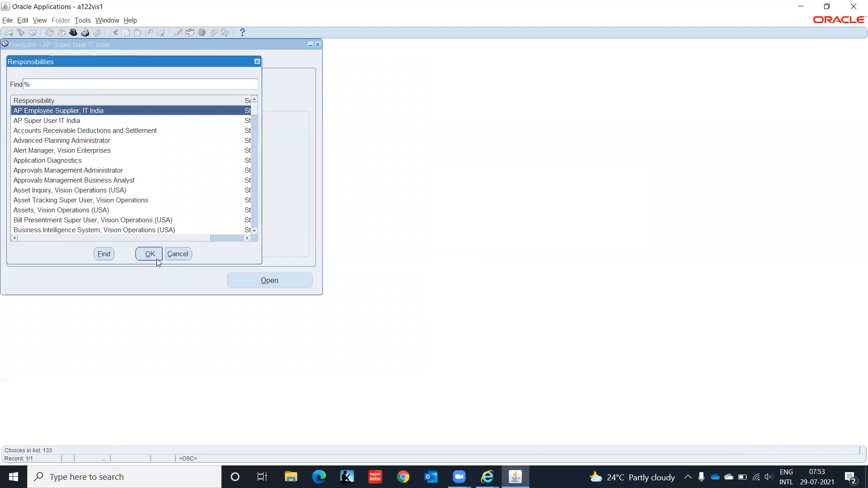
click(157, 261)
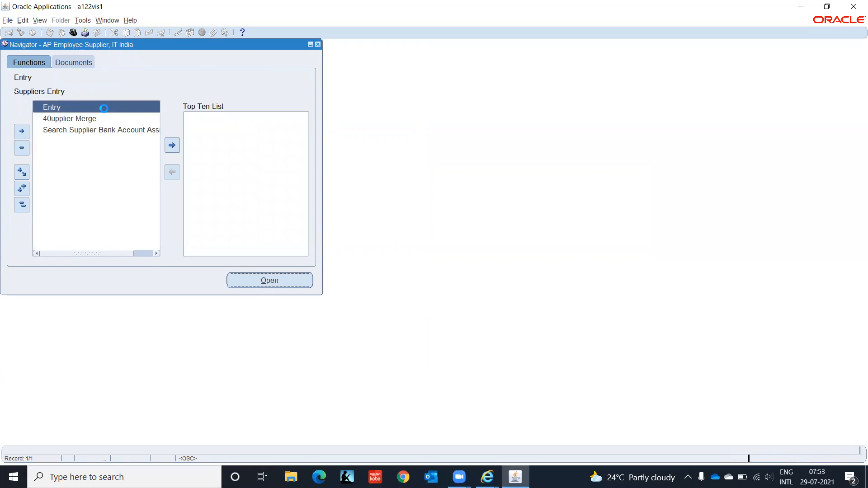
click(487, 477)
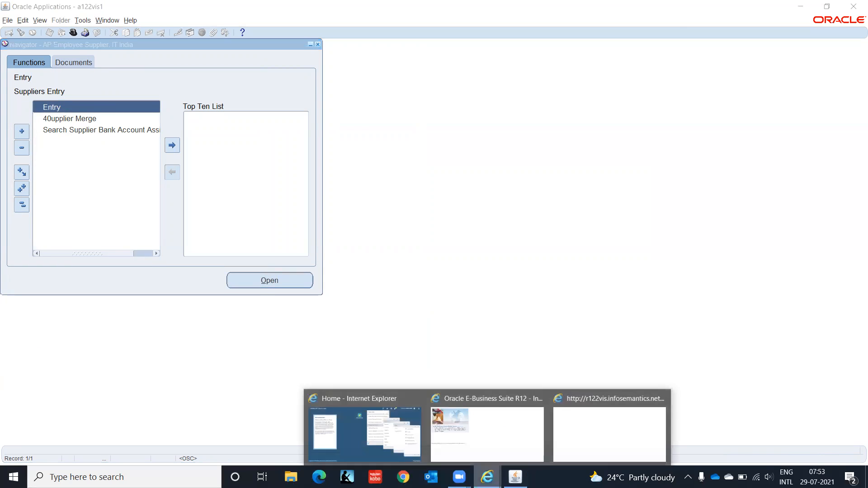
click(621, 437)
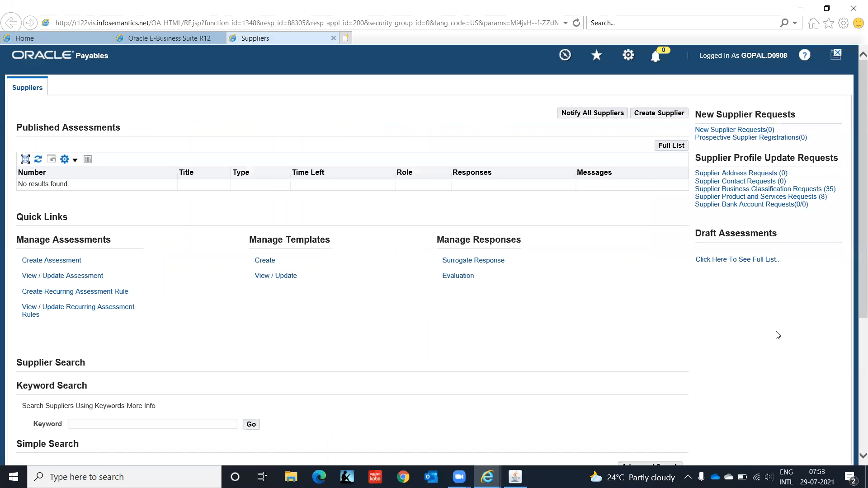
- Search suppliers by the employee supplier's name and open its Quick Update page
drag(855, 185, 857, 400)
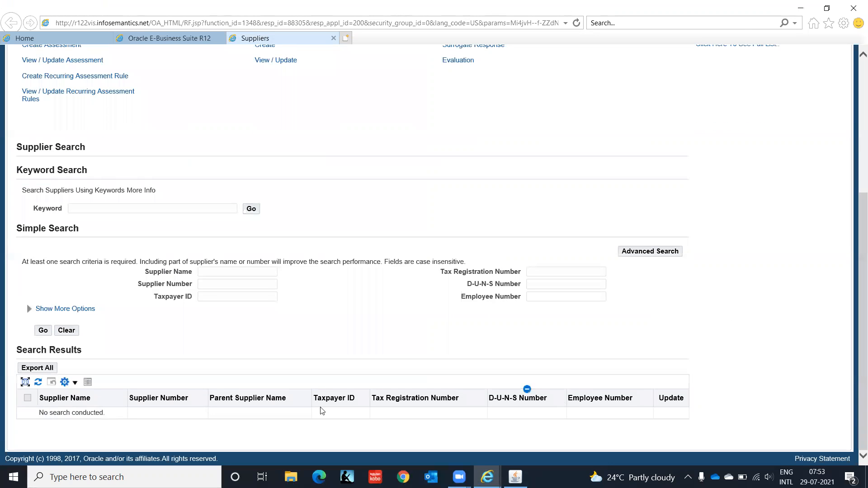
click(227, 273)
key(Tab)
click(42, 331)
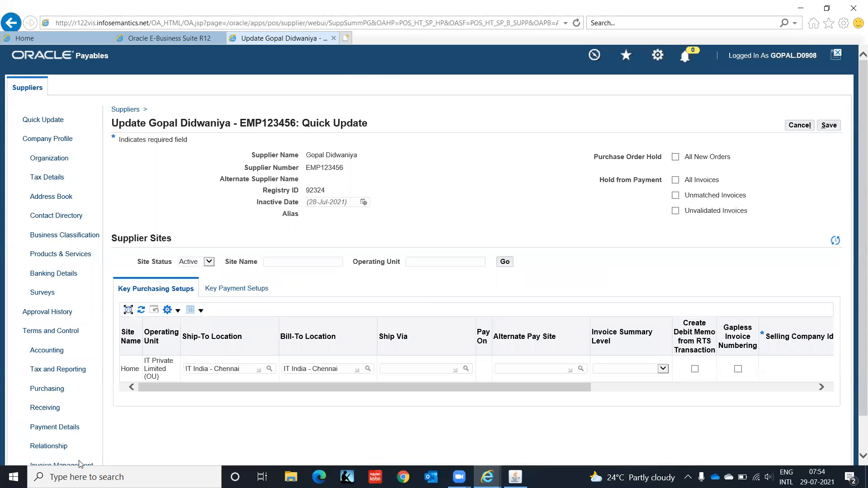
- In Invoice Management, quick-select INR as the Home site's invoice currency
scroll(855, 313, down, 2)
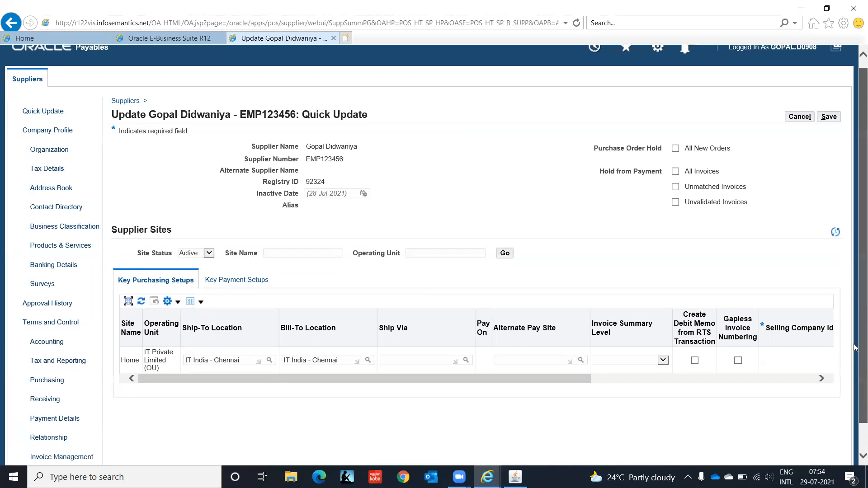
click(61, 429)
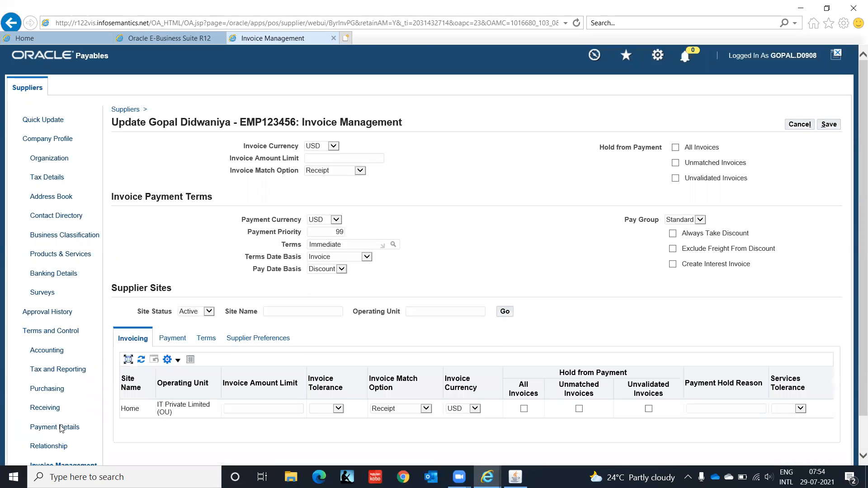
click(475, 409)
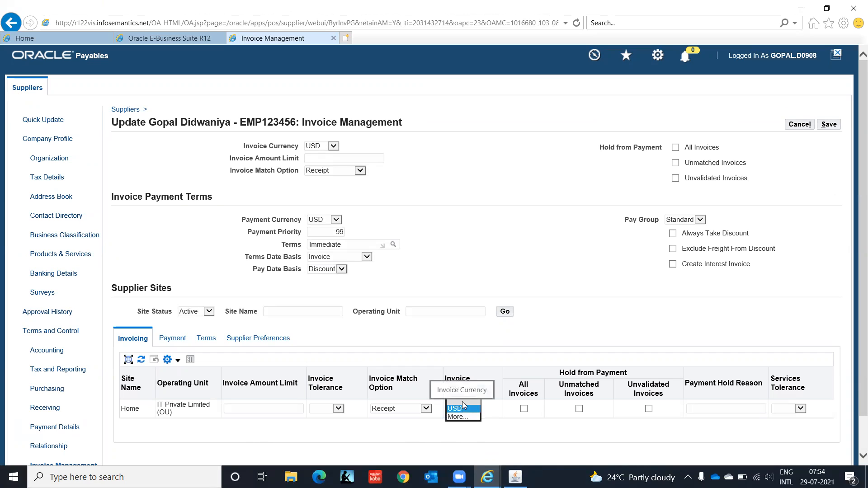
click(463, 404)
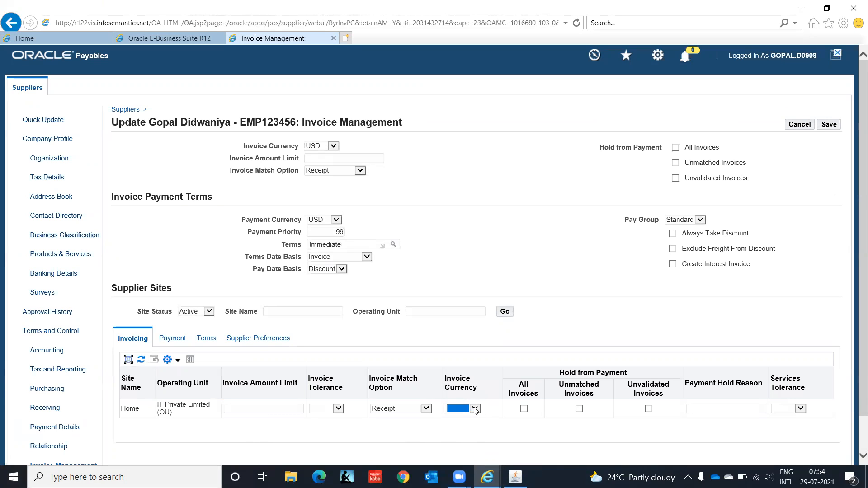
click(474, 409)
click(460, 425)
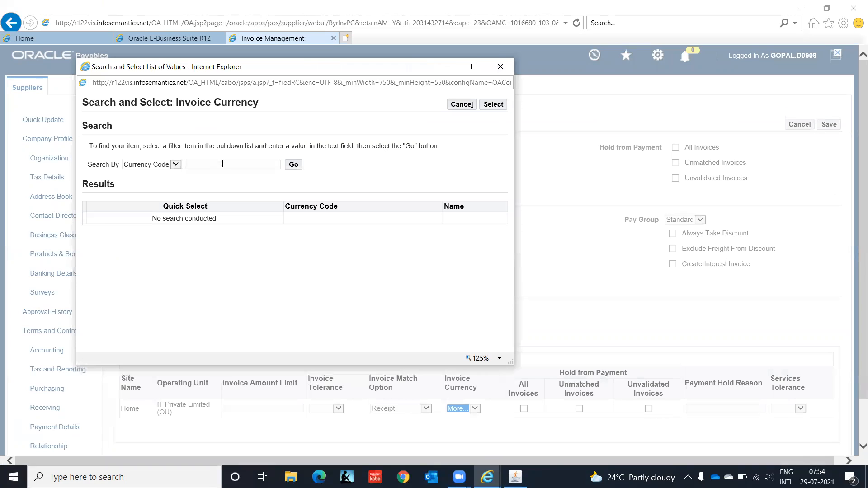
click(222, 164)
text(I)
click(295, 165)
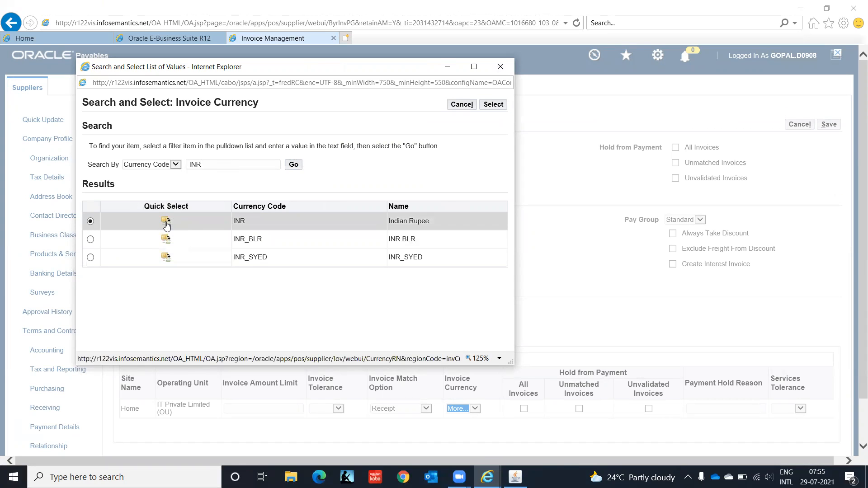
click(166, 225)
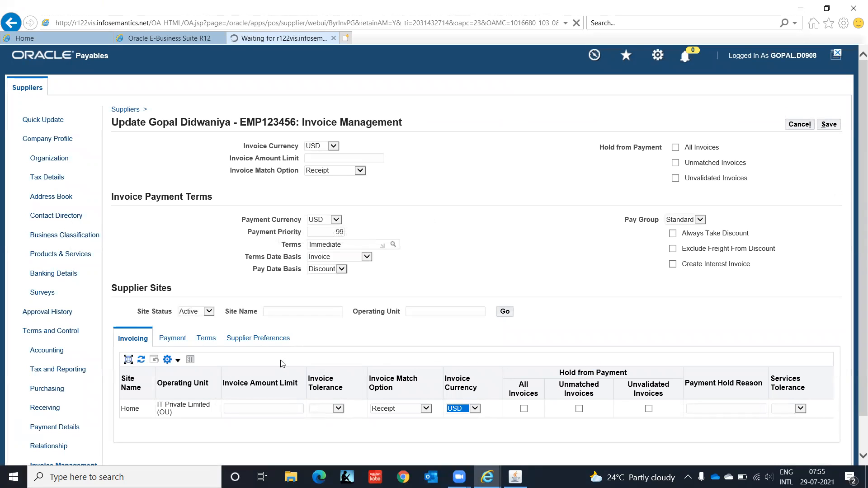
- Search the invoice currency list again for INR
click(476, 408)
click(470, 417)
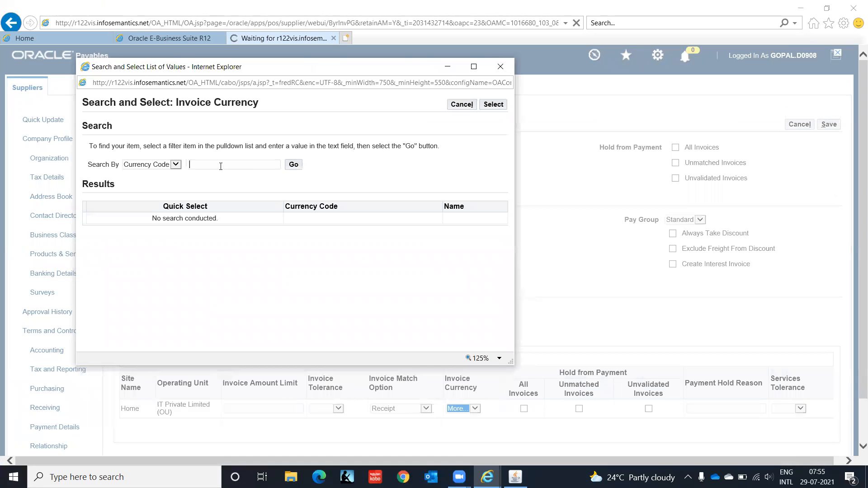
text(INR)
click(293, 165)
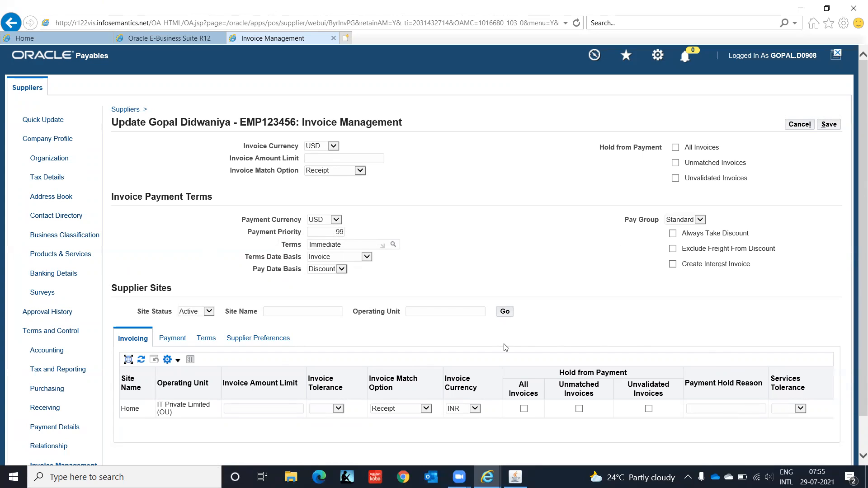
- Set the Home site's payment currency to INR
click(172, 338)
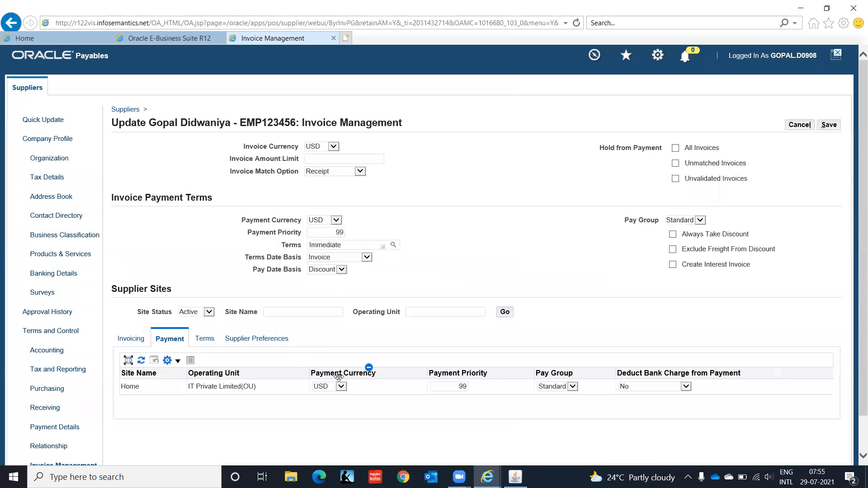
click(342, 387)
click(342, 388)
click(343, 389)
click(334, 395)
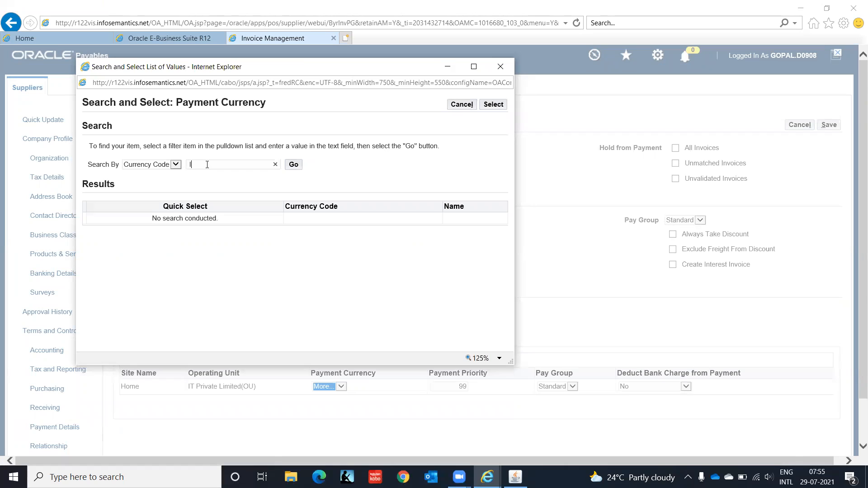
text(INR)
click(301, 166)
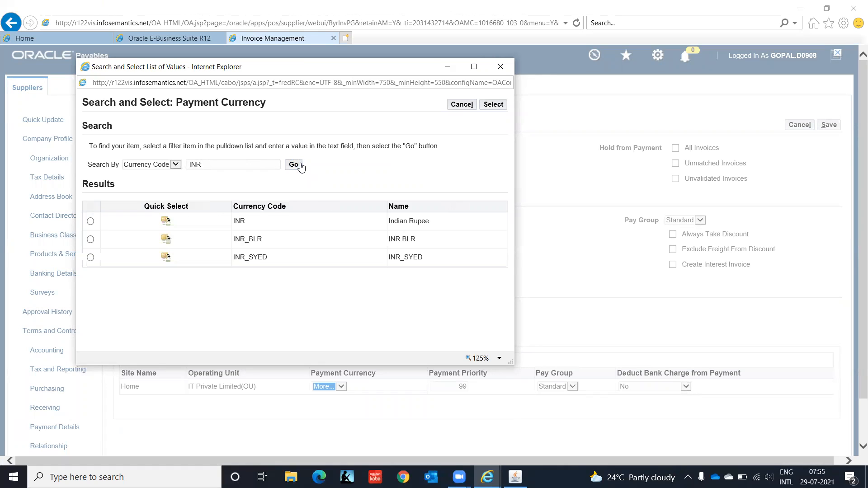
click(165, 221)
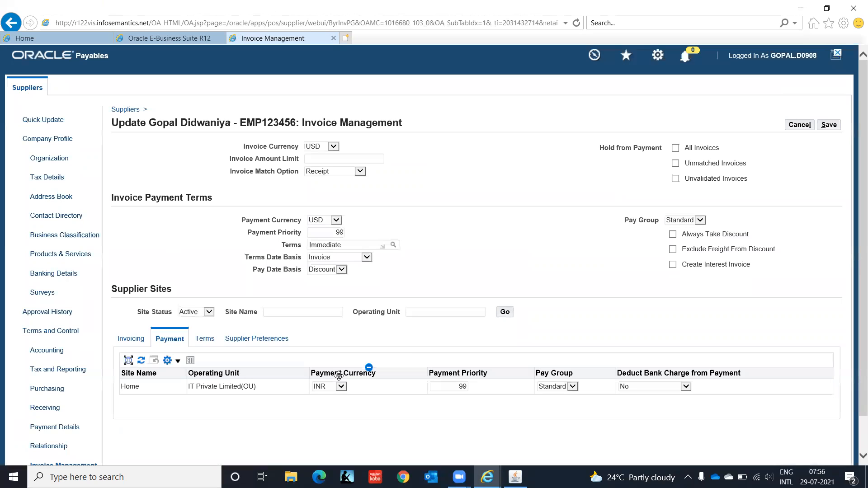
- Check the Terms settings, save the Invoice Management changes and close the supplier tab
click(201, 342)
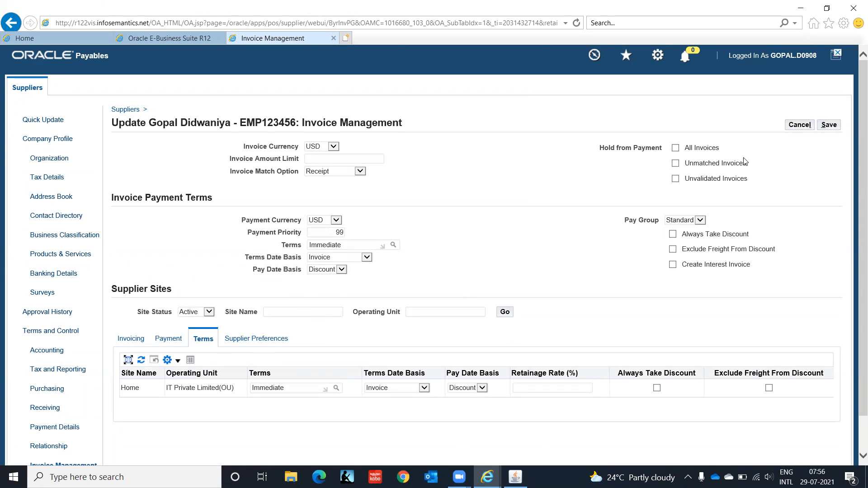
click(828, 125)
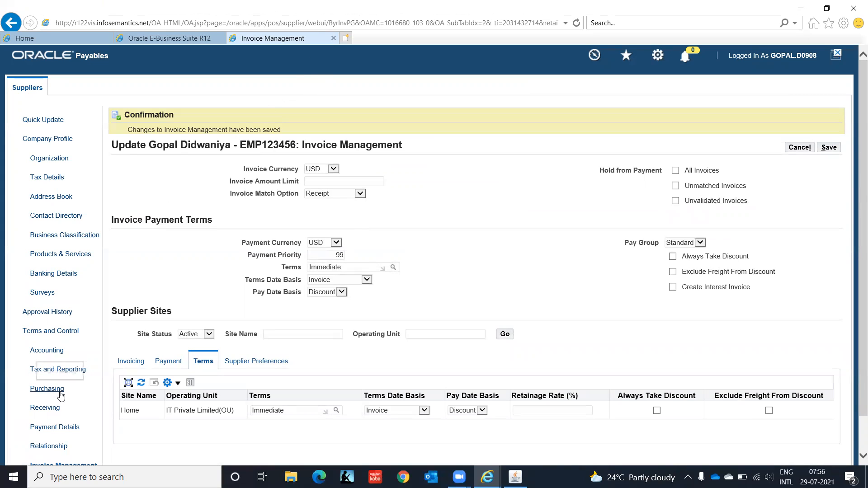
click(334, 39)
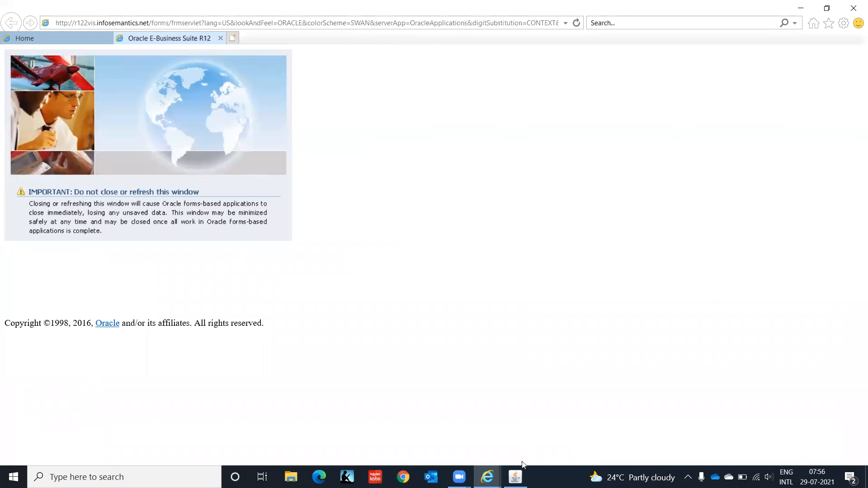
- Switch responsibility to AP Super User IT India
click(515, 477)
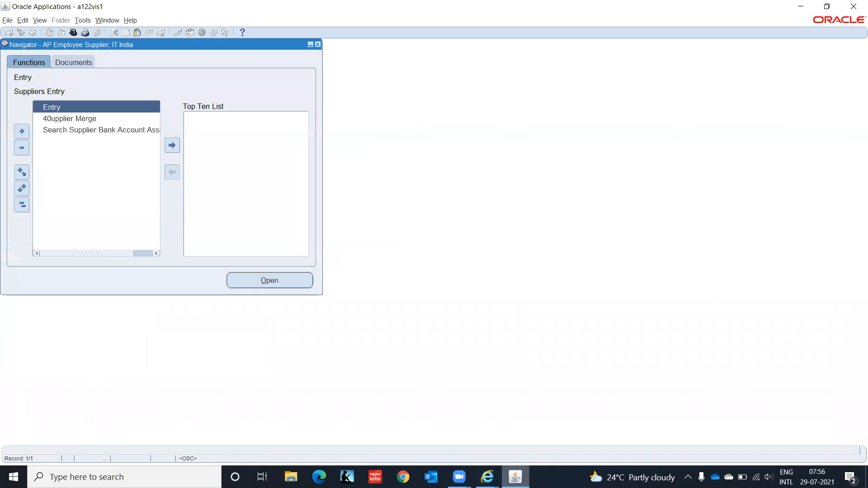
click(73, 33)
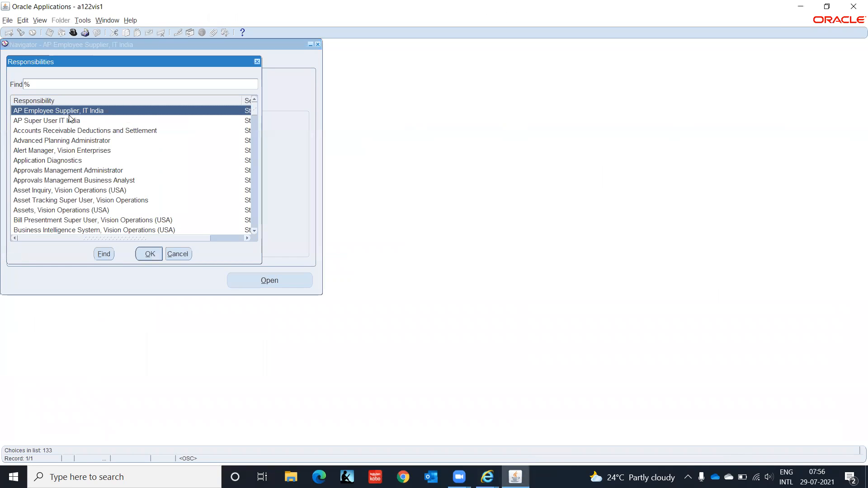
click(70, 121)
click(149, 253)
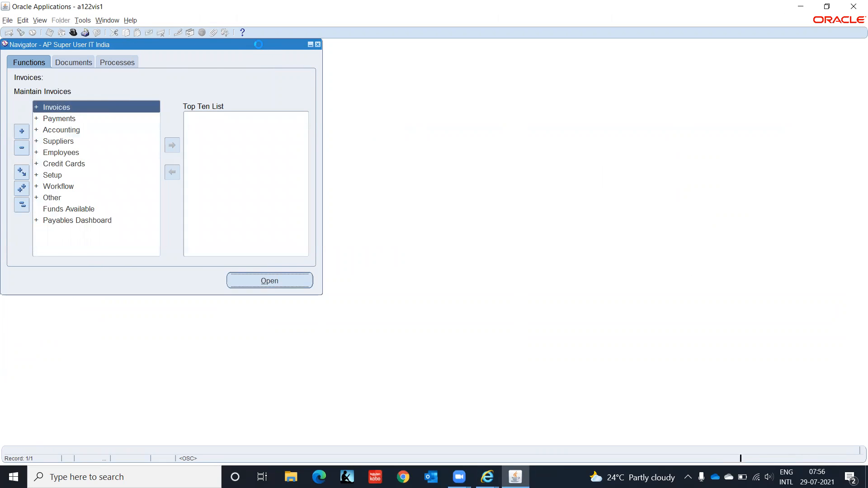
- Open a new Expense Reports form from Invoices > Entry
key(Return)
key(Return)
key(Down)
key(Down)
key(Down)
key(Return)
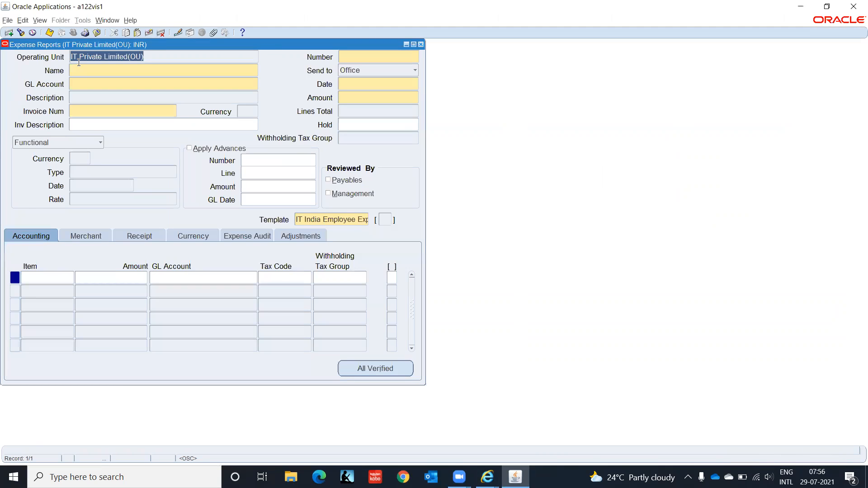
click(78, 66)
- Accept the selected employee and fill GL account segments company C1, location CHN and function HR
text(Gopal)
key(Tab)
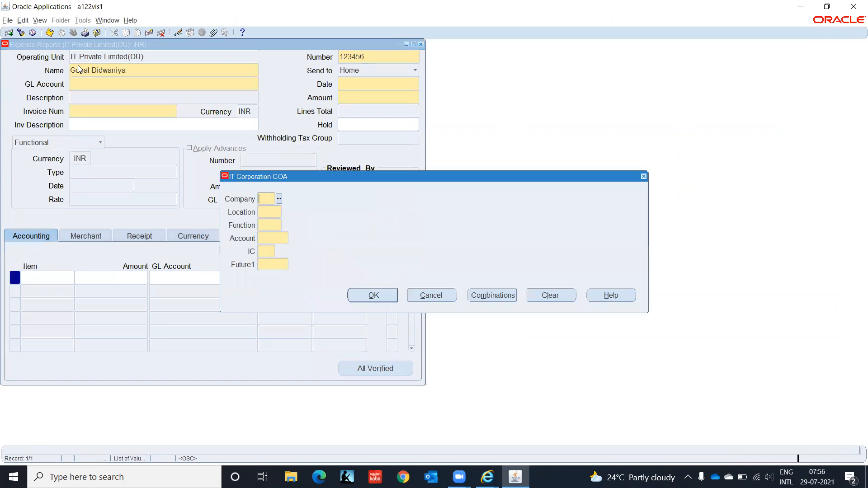
text(C1)
key(Tab)
text(ch)
key(Tab)
text(hr2)
key(Tab)
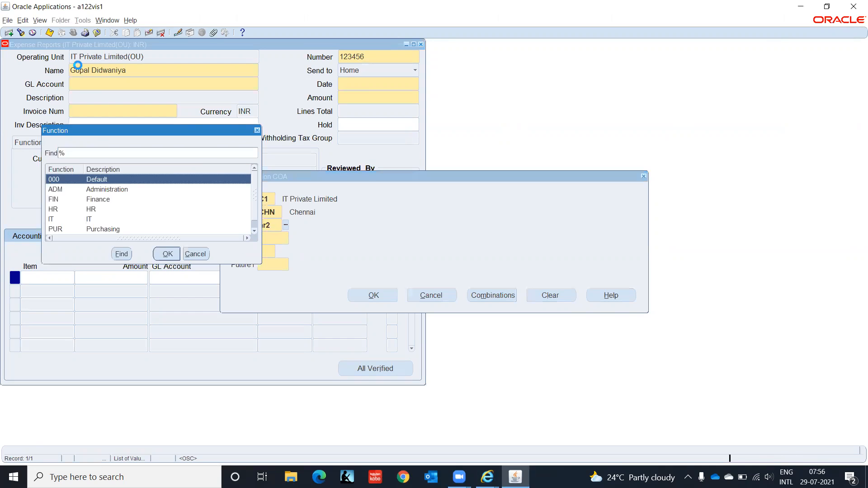
key(Return)
key(shift+Tab)
text(hr)
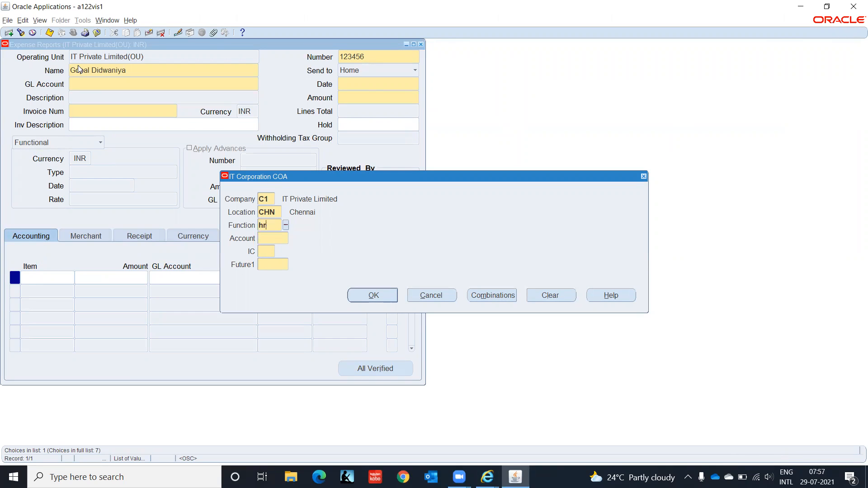
key(Tab)
- Complete the account with 2210, 00, 0000 and accept C1.CHN.HR.2210.00.0000 for the header
text(2210)
key(Tab)
text(00)
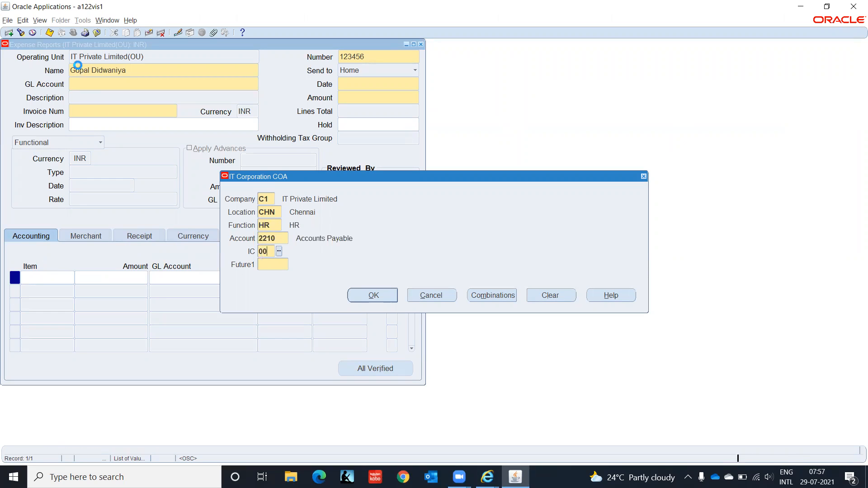
key(Tab)
text(0000)
key(Tab)
key(Return)
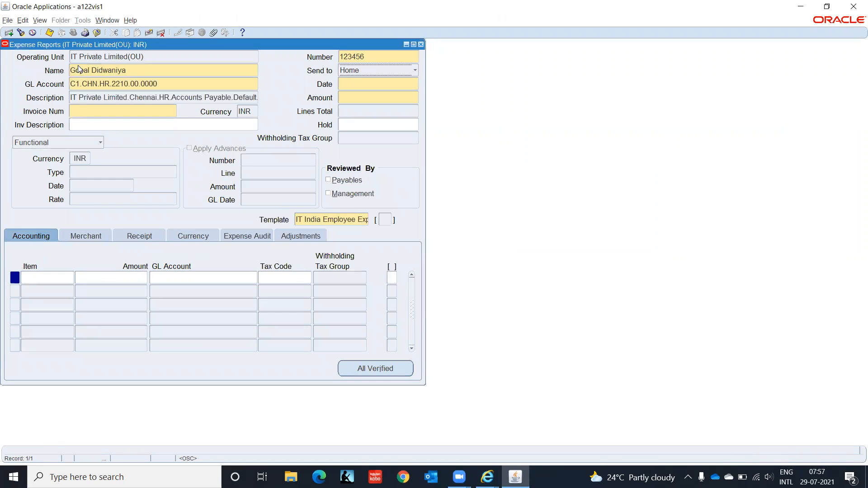
- Enter report date 28-JUL-2021, invoice number EMP001 and amount 10,000.00
click(378, 84)
text(28JUL2021)
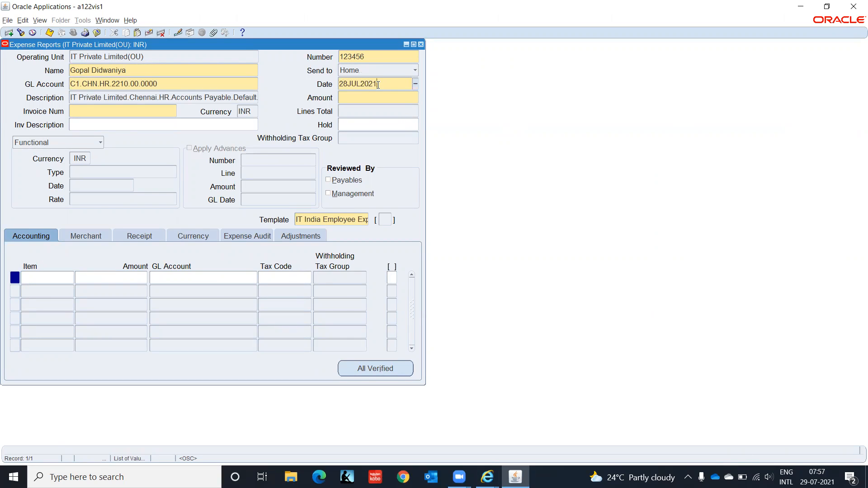
key(Tab)
text(EMP0)
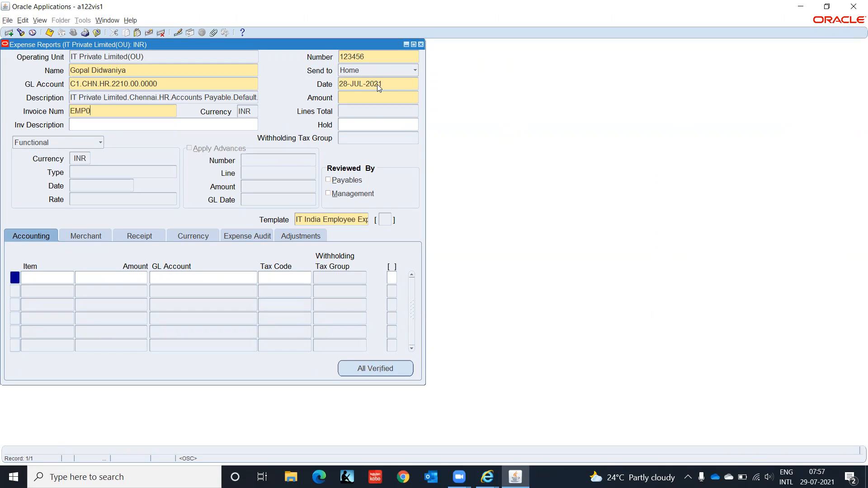
text(011000)
key(Tab)
click(44, 277)
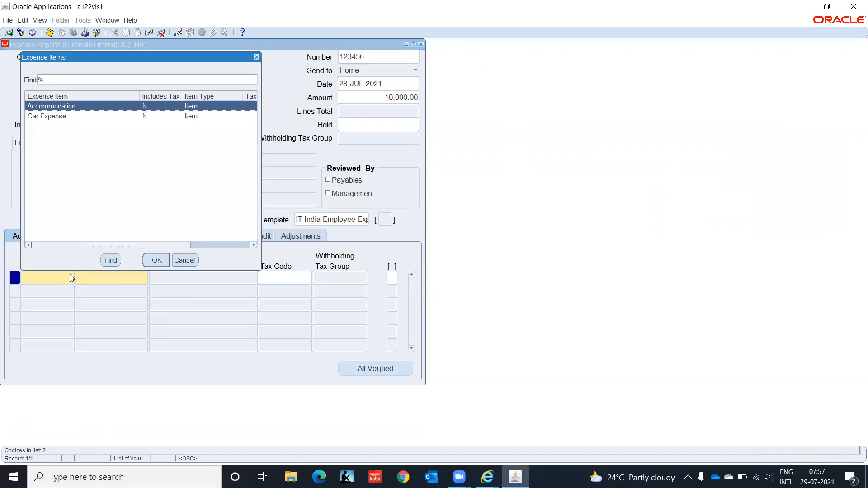
- Add an Accommodation line of 5,000.00 charged to the default account C1.CHN.HR.5800.00.0000
click(156, 261)
text(5)
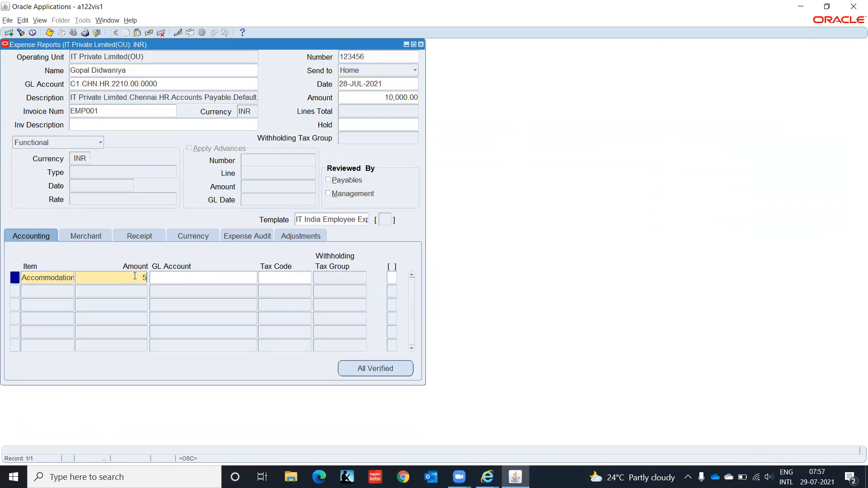
text(000)
key(Tab)
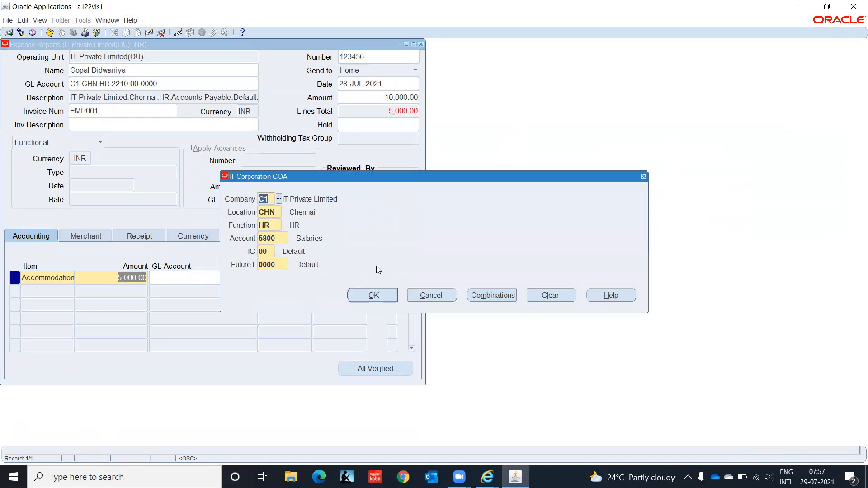
click(369, 294)
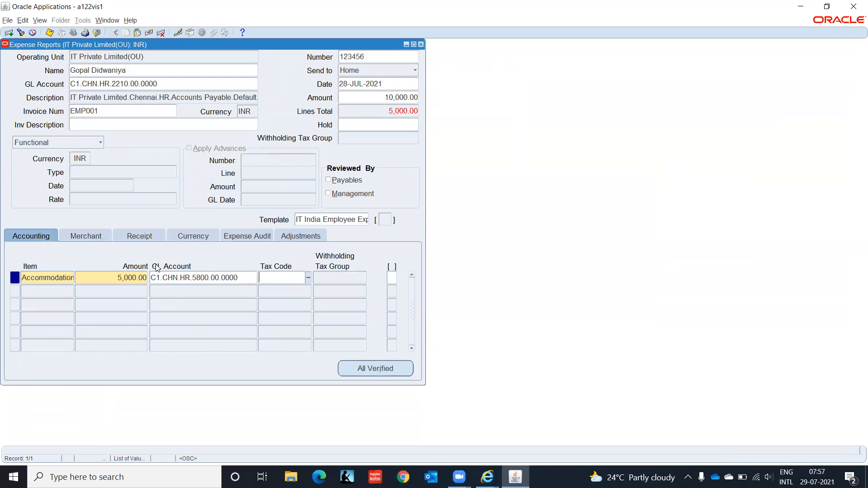
- Add a Car Expense line of 5,000.00 charged to the default account C1.CHN.HR.5800.00.0000
click(57, 292)
click(71, 292)
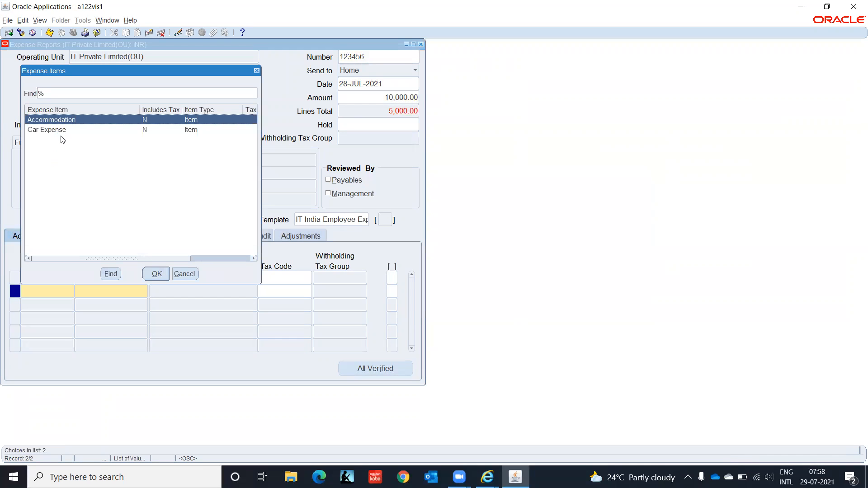
click(62, 130)
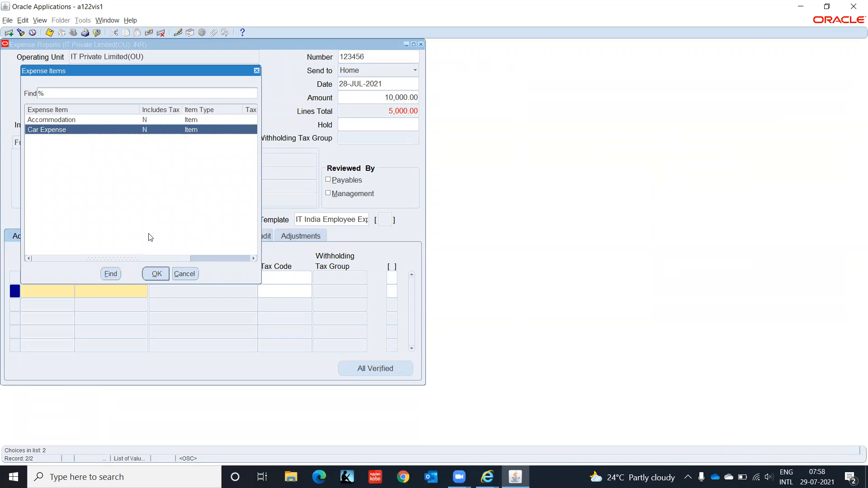
click(157, 274)
key(Tab)
text(5000)
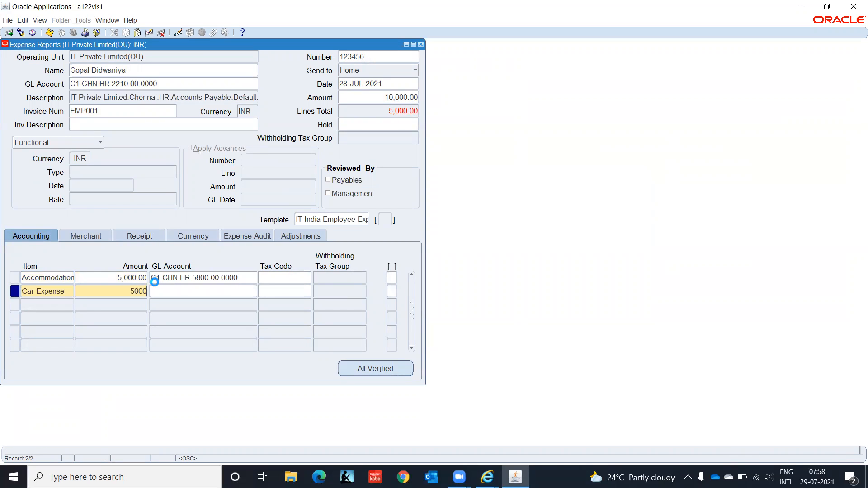
key(Tab)
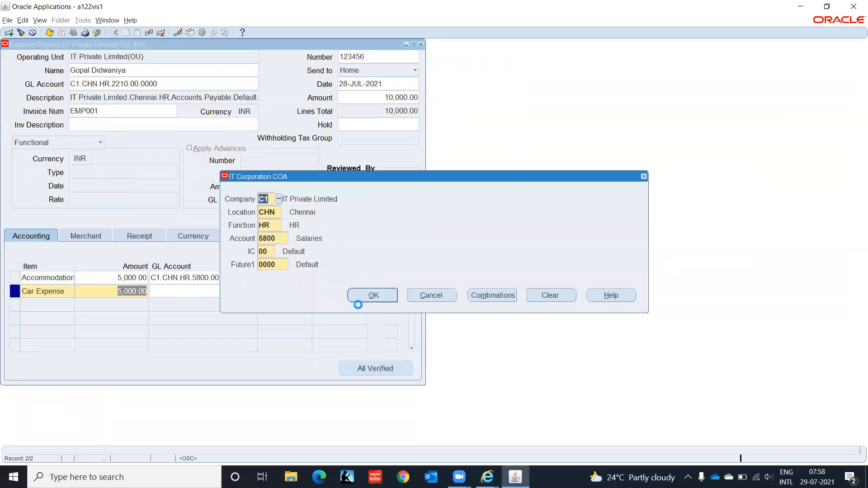
click(371, 298)
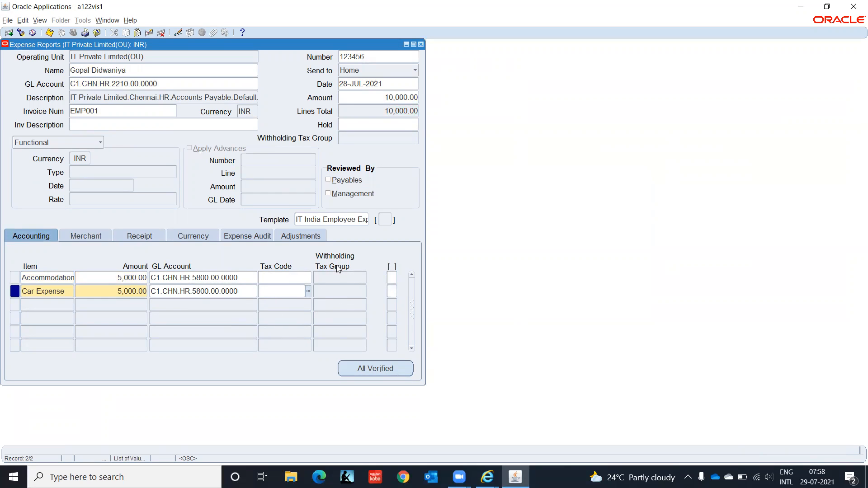
click(79, 235)
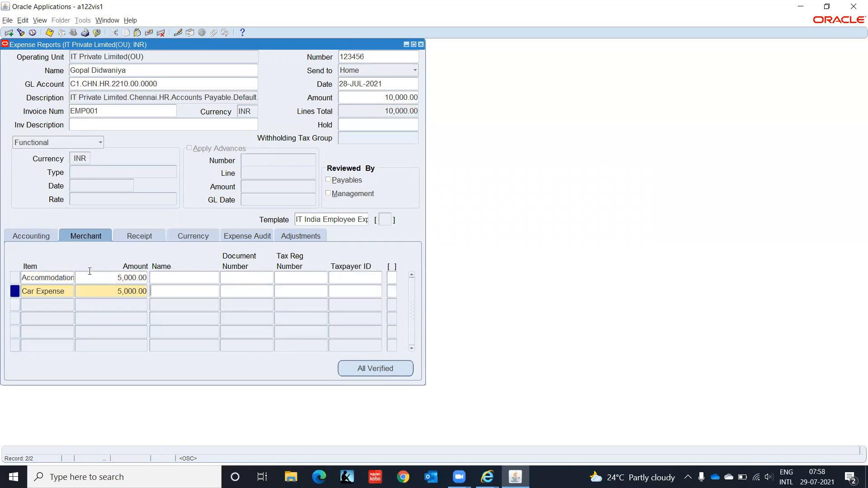
- Enter merchant Taj Hotel and document TAJ001 on the Accommodation line, duplicating both onto Car Expense
click(186, 277)
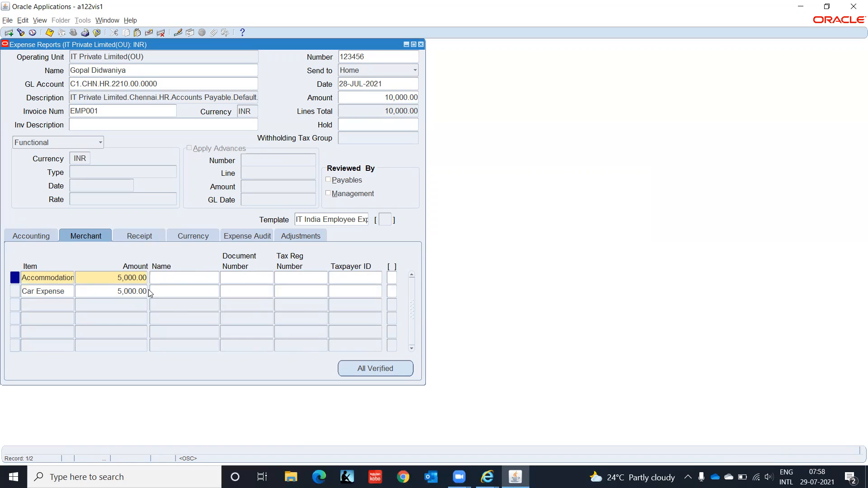
text(Taj Hotel)
click(225, 279)
text(TAJ001)
click(201, 288)
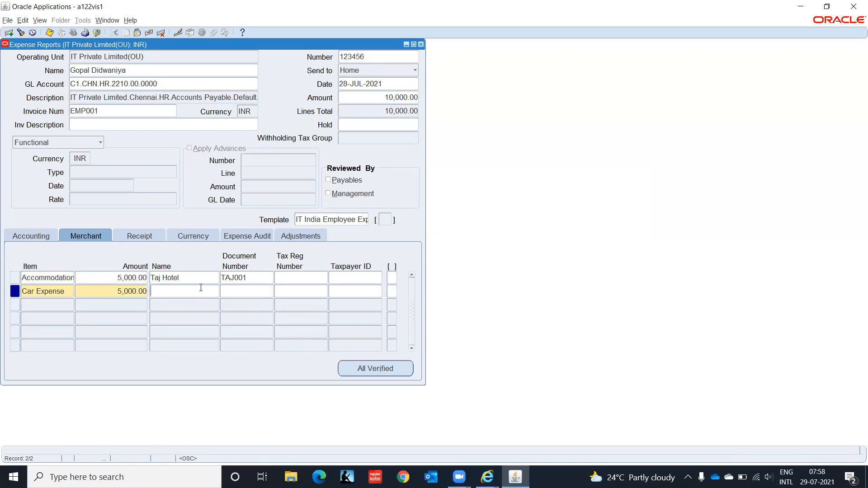
key(shift+F5)
key(Tab)
key(shift+F5)
key(Tab)
click(151, 235)
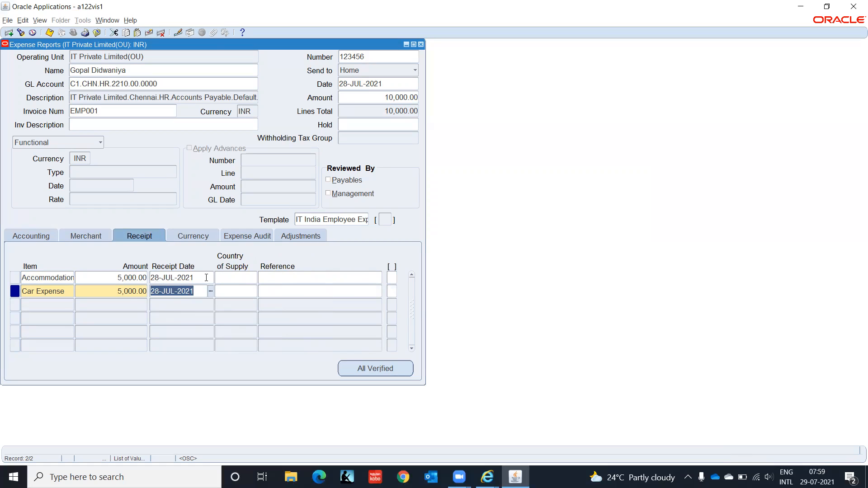
- Set Country of Supply to IN on both the Accommodation and Car Expense lines
click(234, 280)
text(Indi)
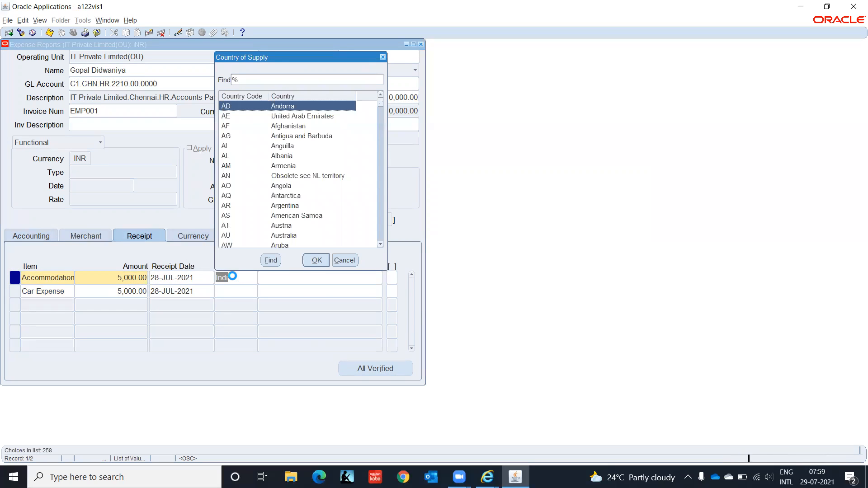
text(in)
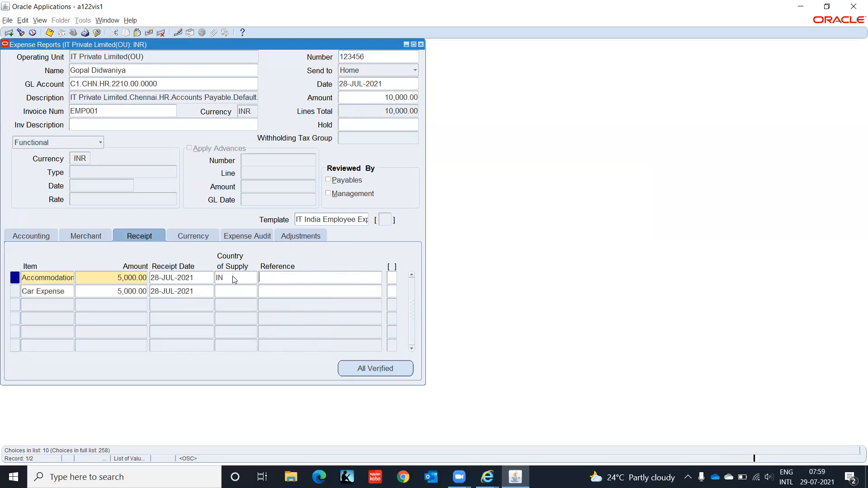
click(240, 293)
text(in)
key(Tab)
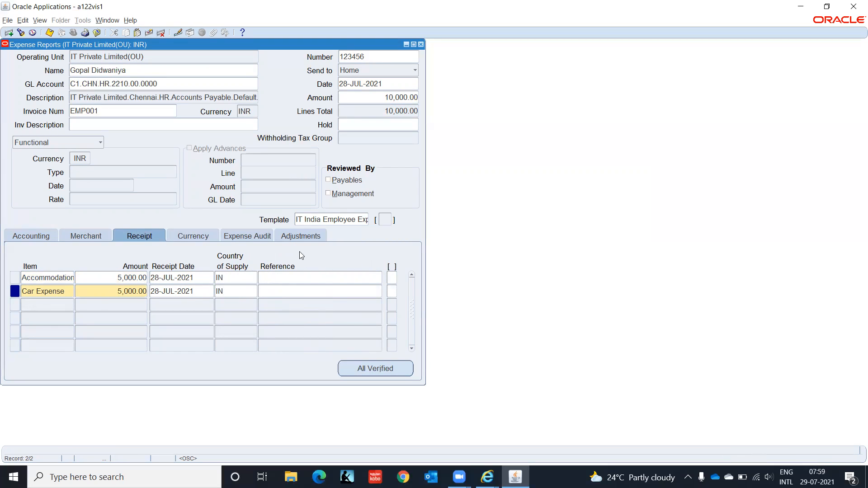
- Mark both receipts as verified on the Expense Audit tab, then close the saved report
click(185, 237)
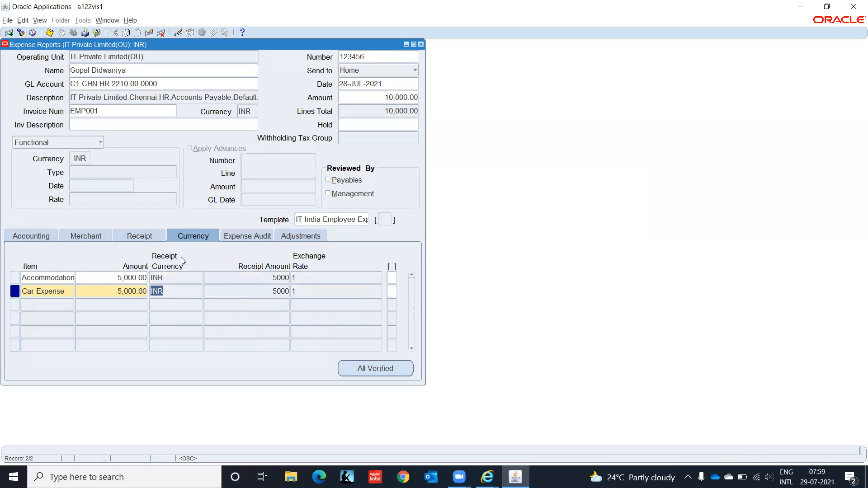
click(256, 237)
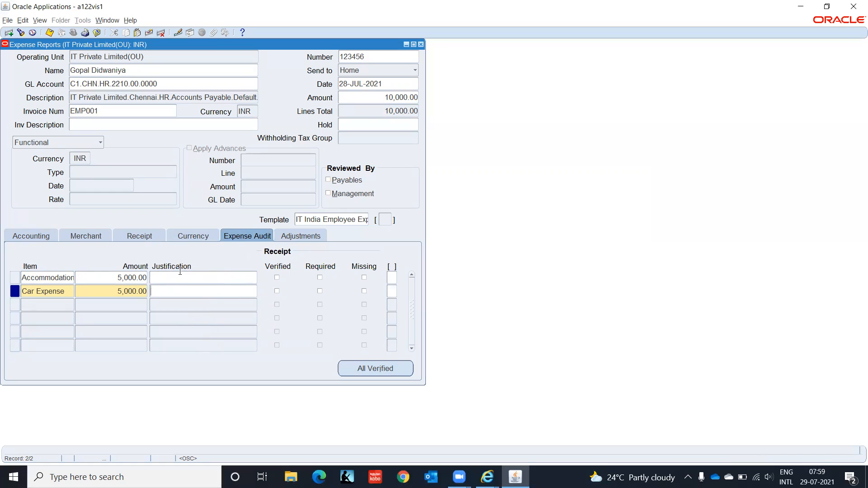
click(277, 277)
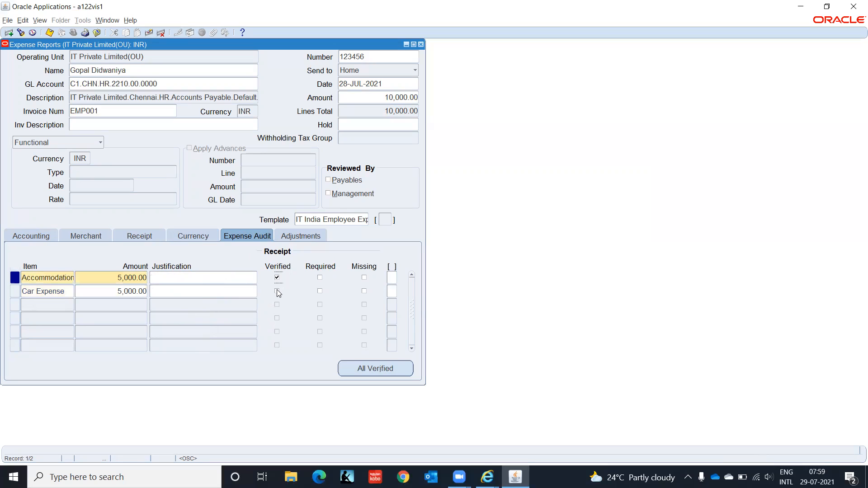
click(277, 291)
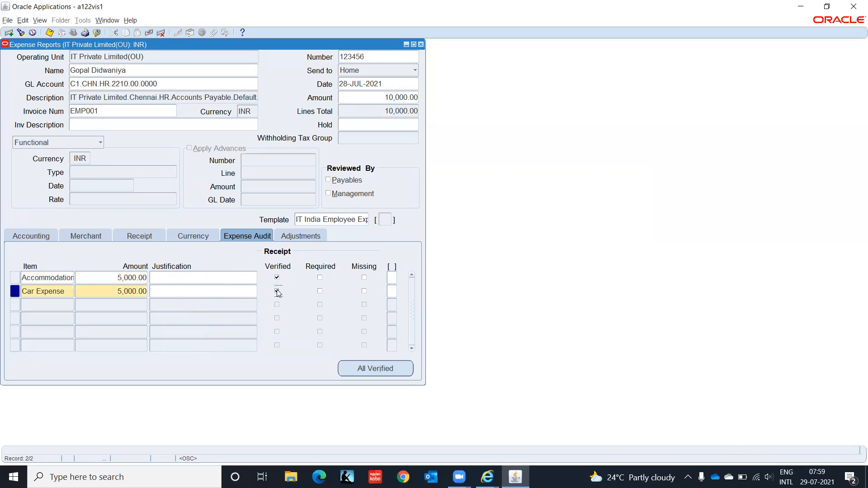
click(305, 237)
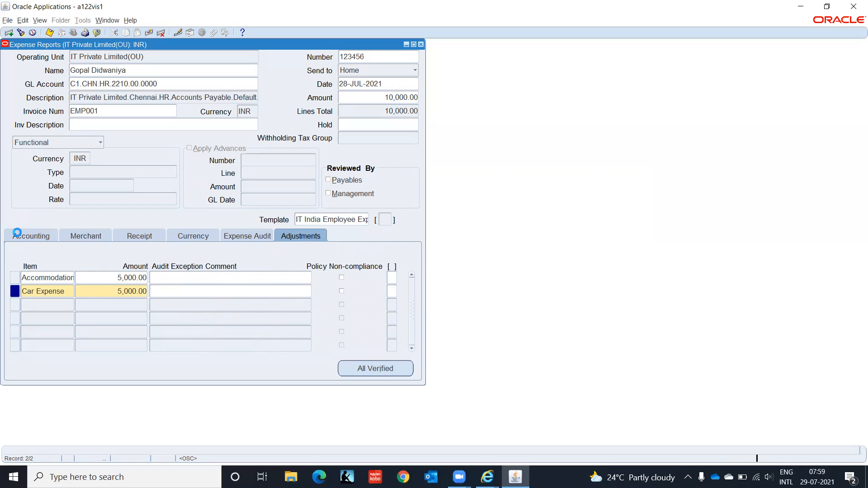
click(17, 236)
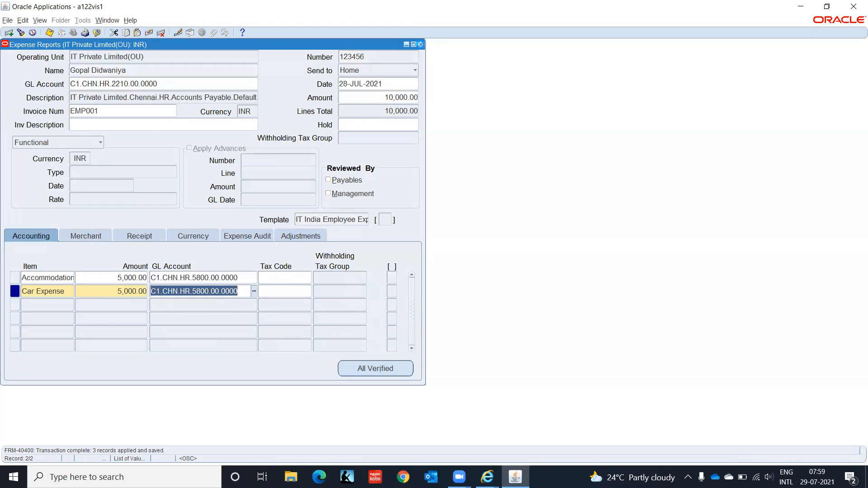
click(420, 44)
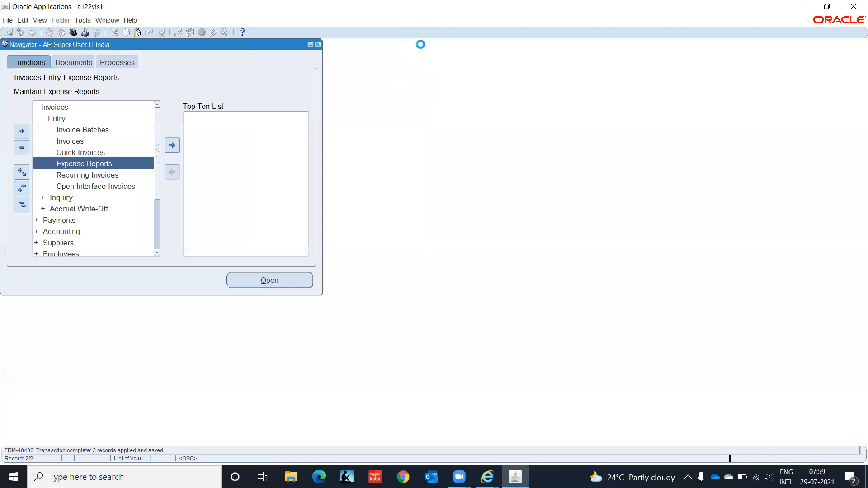
click(40, 21)
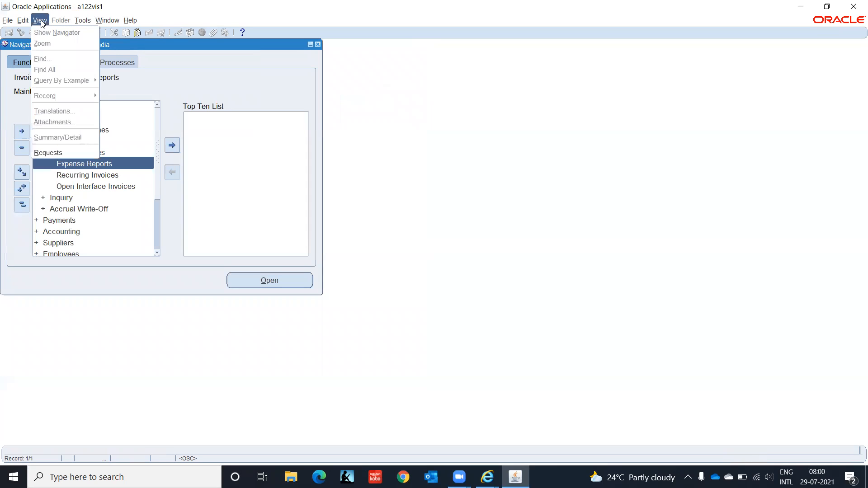
- Start a new request and choose Expense Report Export from the reports list filtered by Expense%
click(51, 153)
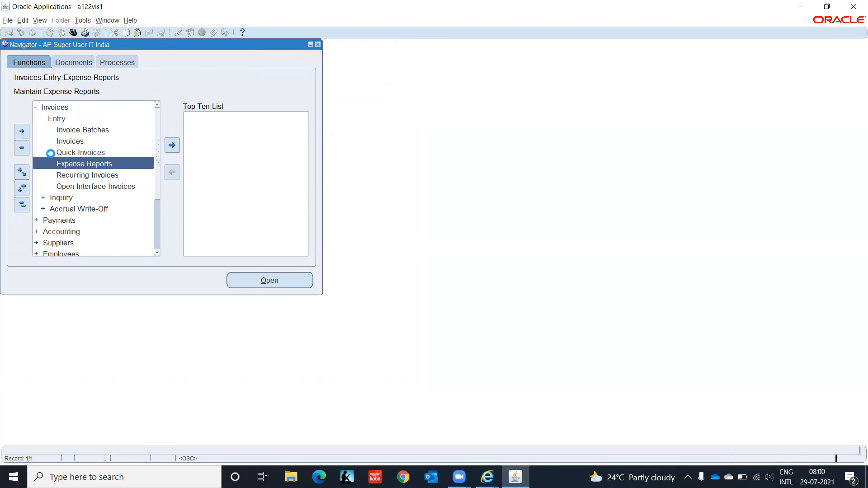
click(100, 308)
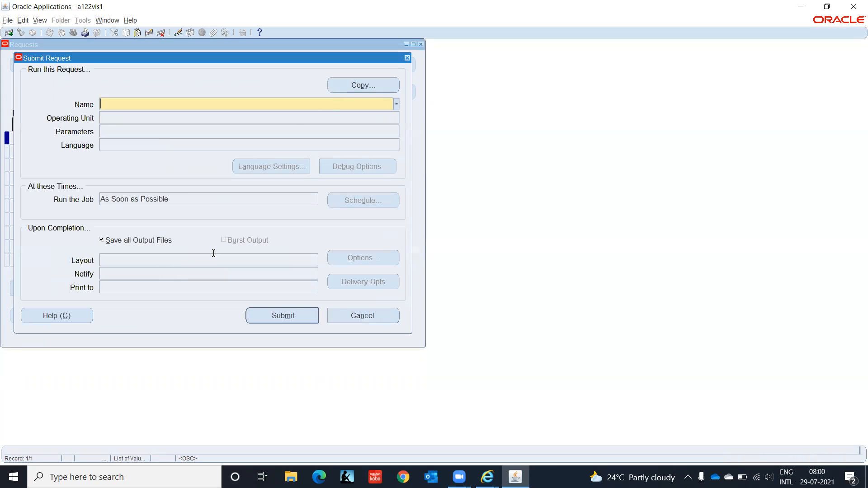
click(396, 104)
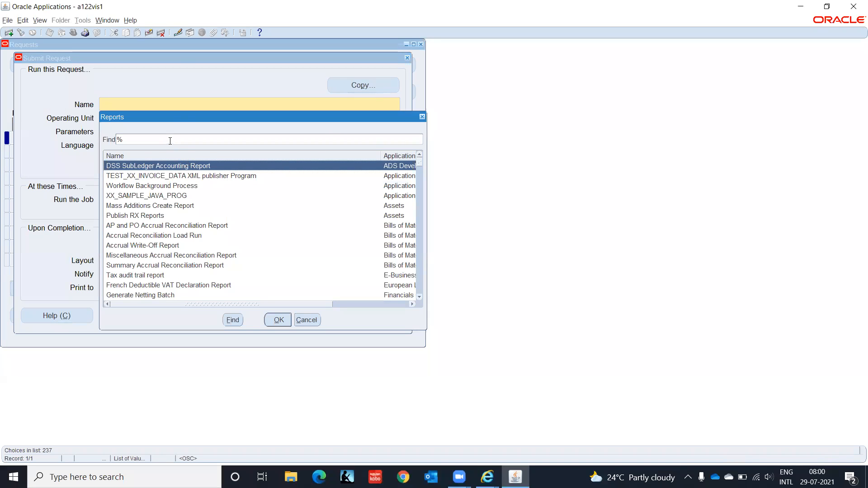
text(Exp)
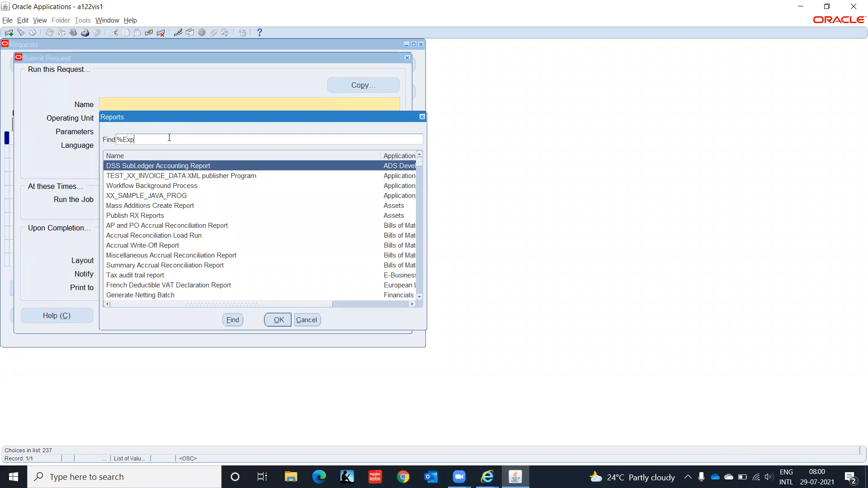
text(ense%)
key(Return)
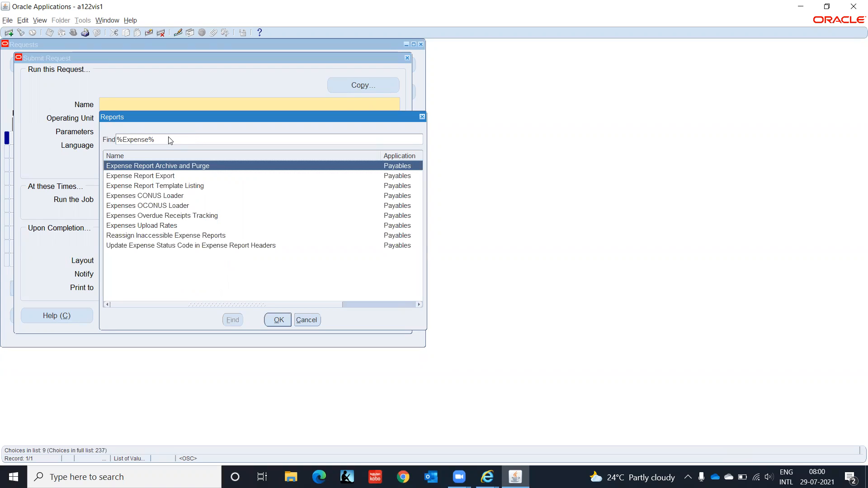
key(Down)
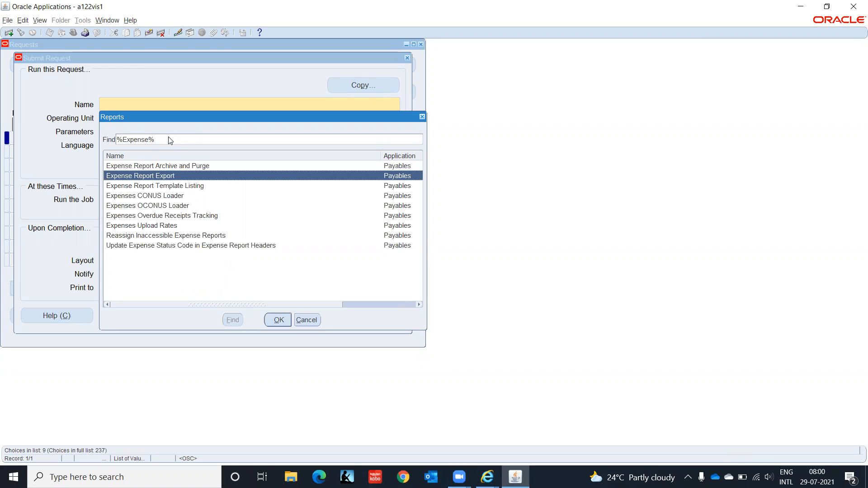
key(Return)
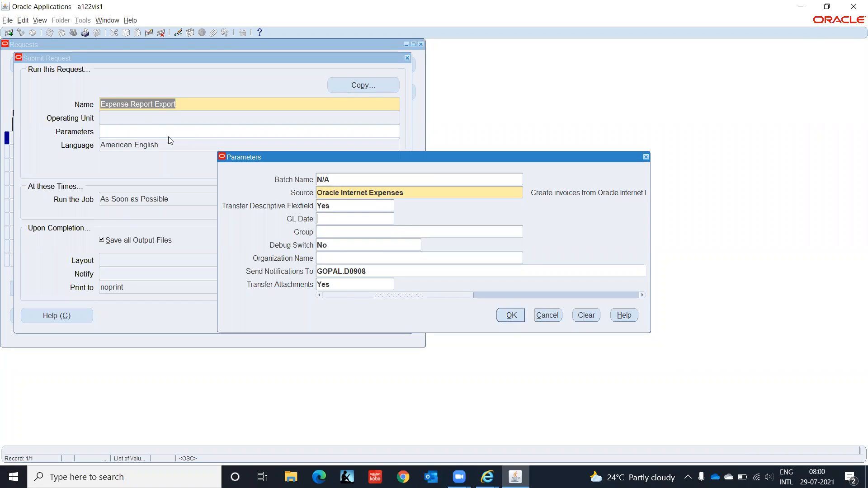
- Set the export's Source parameter to Payables Expense Reports
click(471, 194)
click(527, 193)
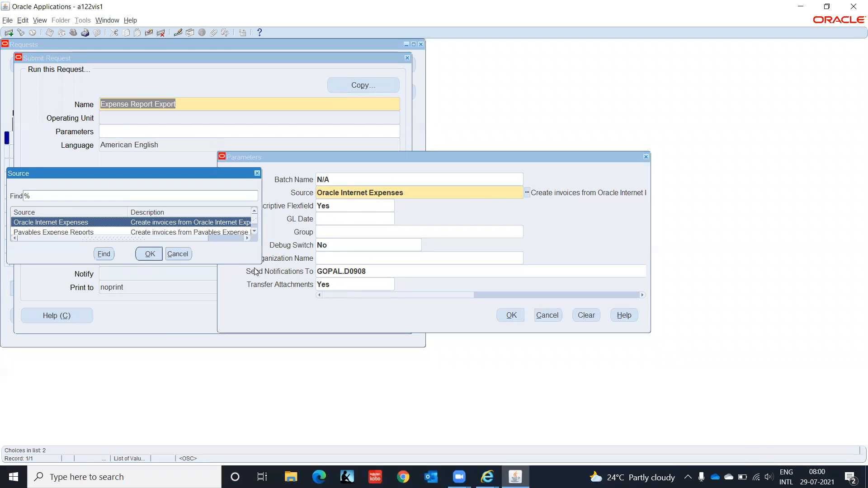
drag(260, 263, 302, 328)
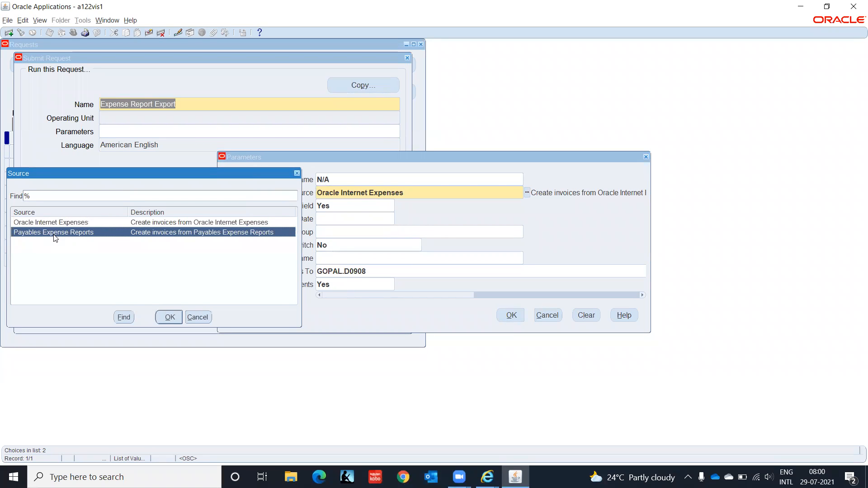
click(170, 318)
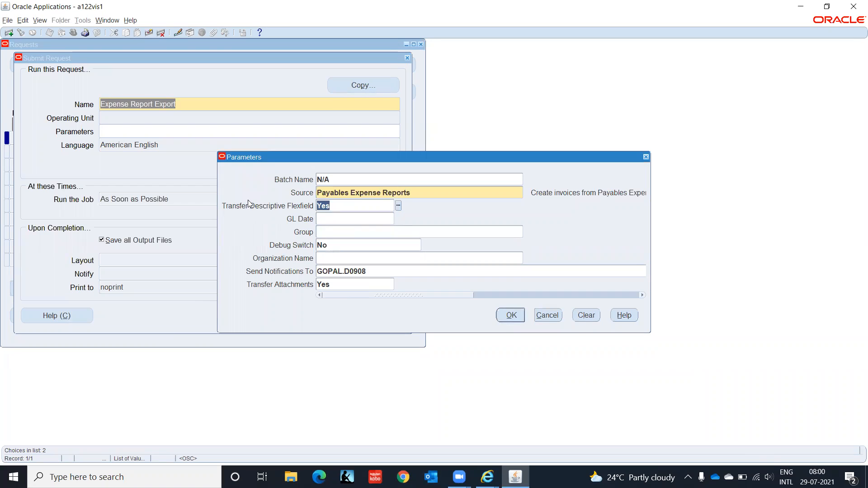
- Enter GL date 28-JUL-2021 and confirm the export parameters
click(336, 218)
double_click(369, 272)
click(336, 286)
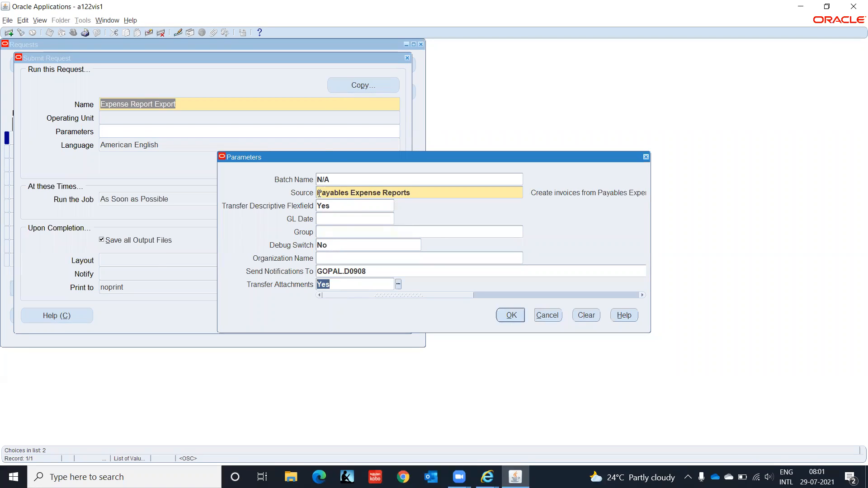
click(332, 220)
text(28jul2021)
key(Tab)
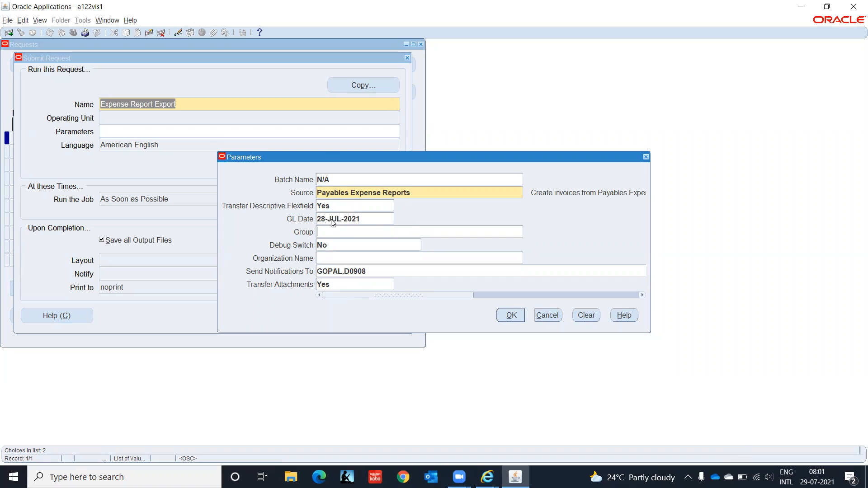
click(509, 317)
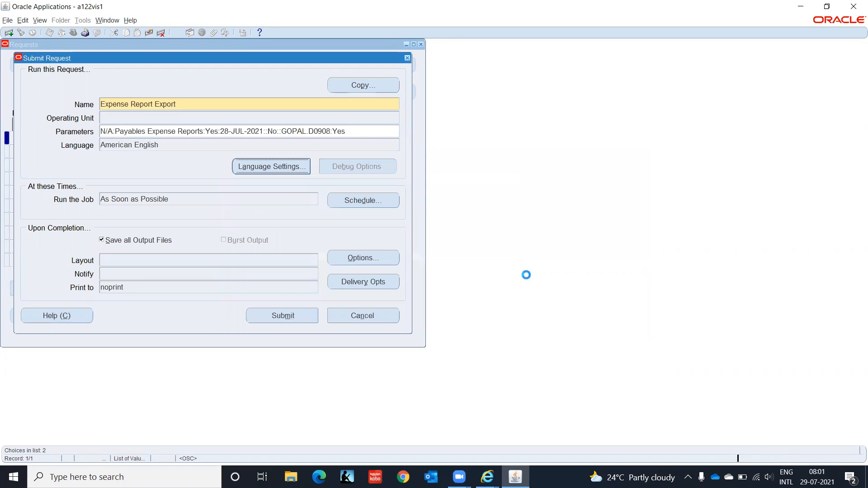
- Submit the Expense Report Export request, list all my requests and view its output
click(285, 315)
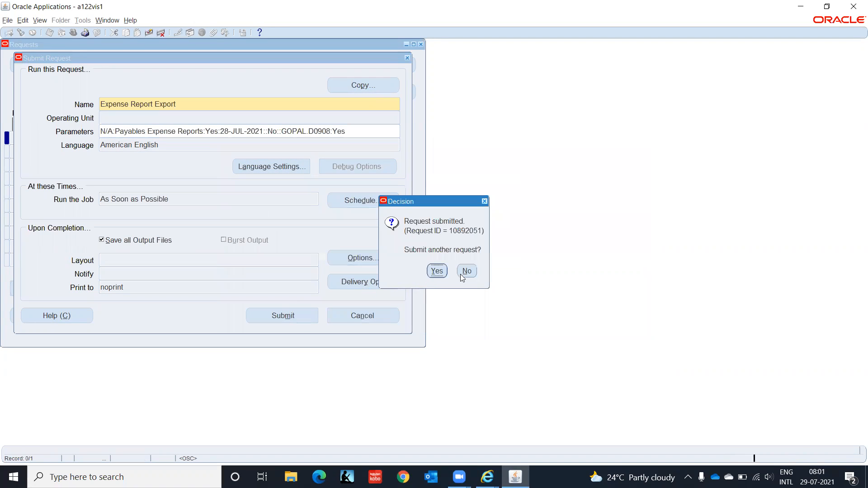
click(475, 274)
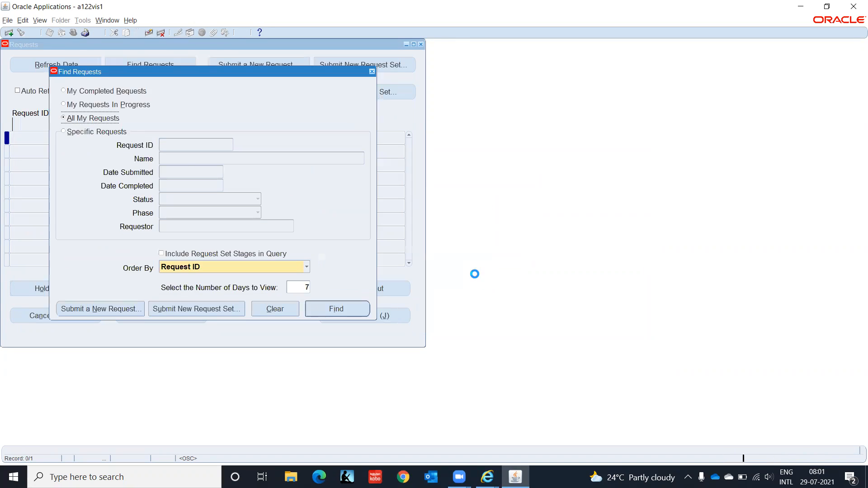
click(355, 308)
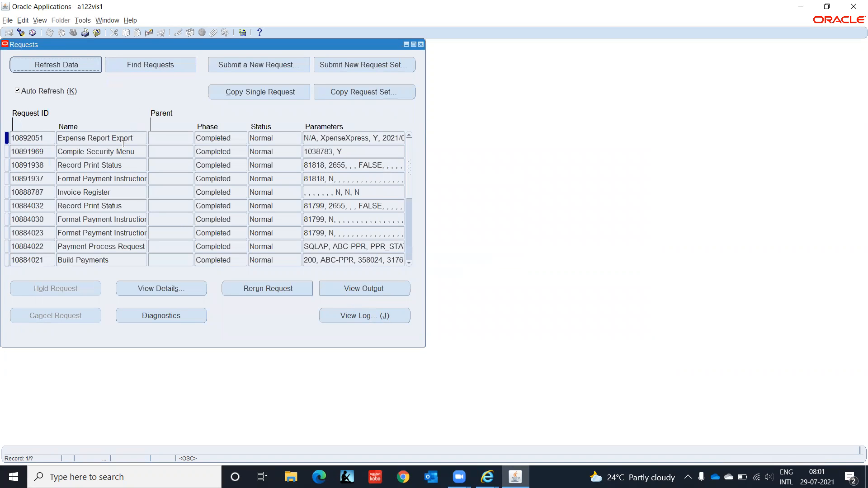
click(47, 138)
click(361, 289)
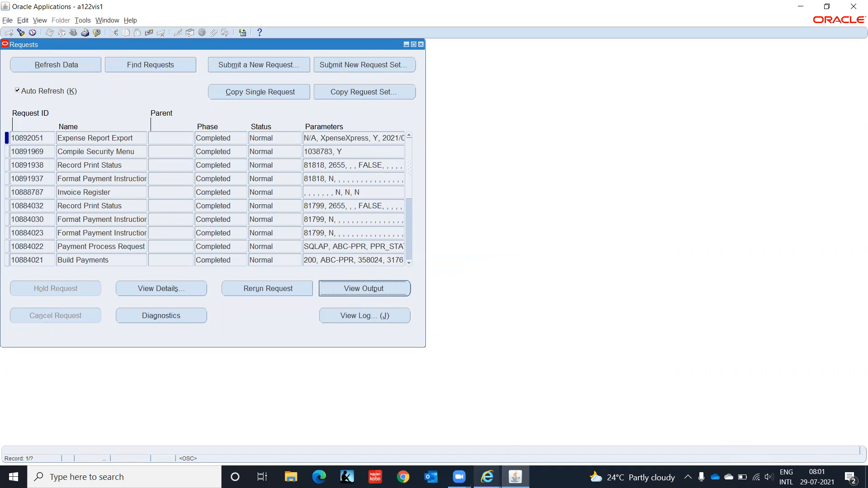
click(487, 477)
click(607, 434)
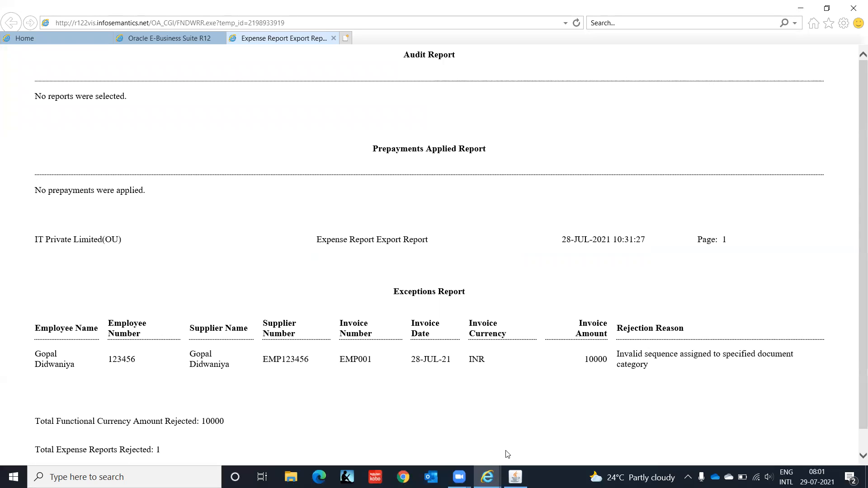
mouse_move(515, 477)
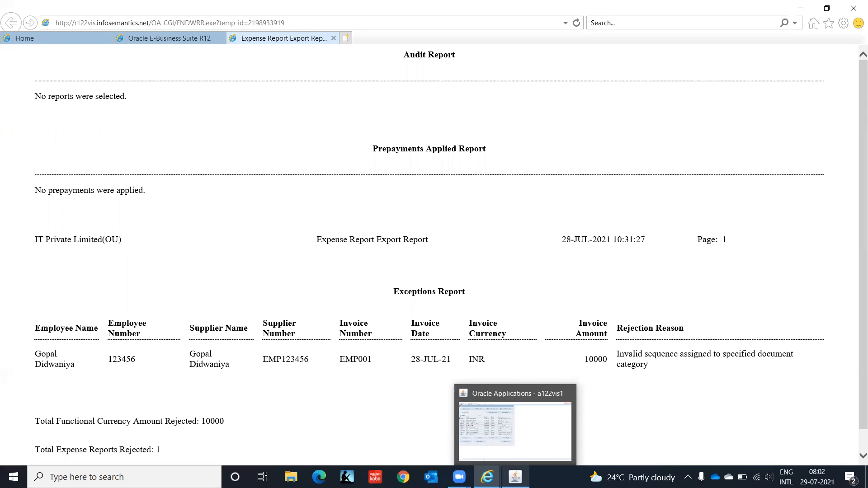
click(515, 431)
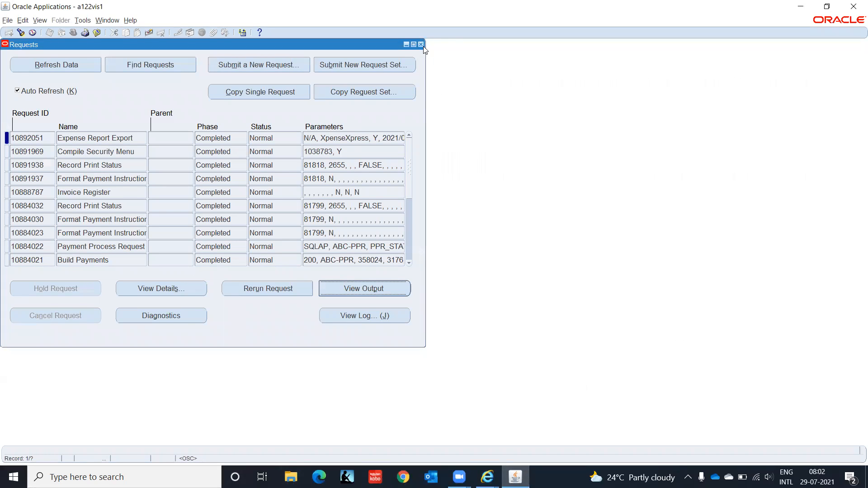
click(421, 44)
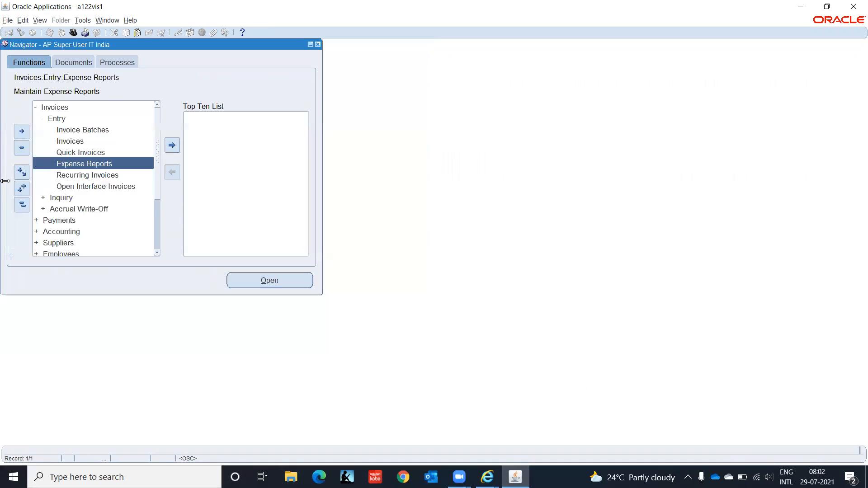
- Search the Invoices workbench for invoice number EMP001, find nothing, and close it
click(68, 141)
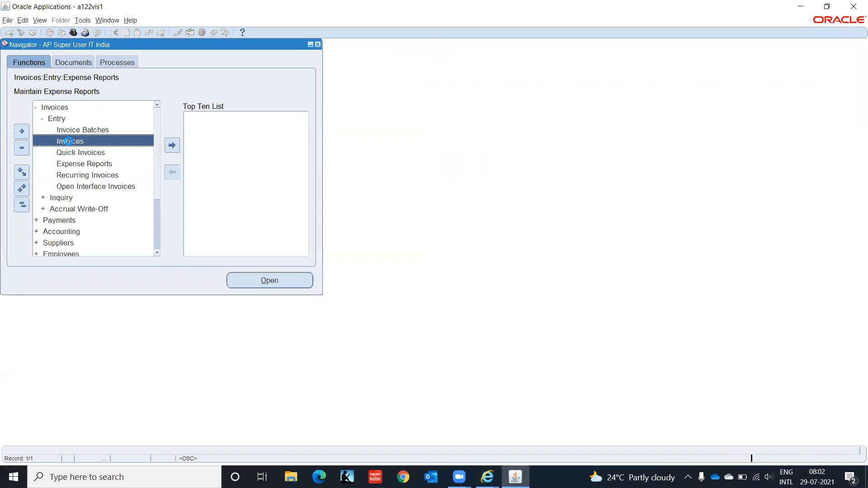
double_click(69, 142)
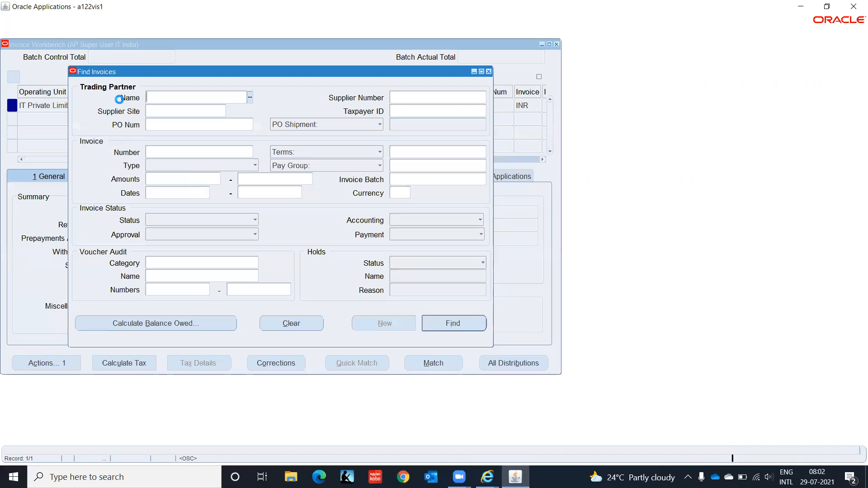
click(158, 152)
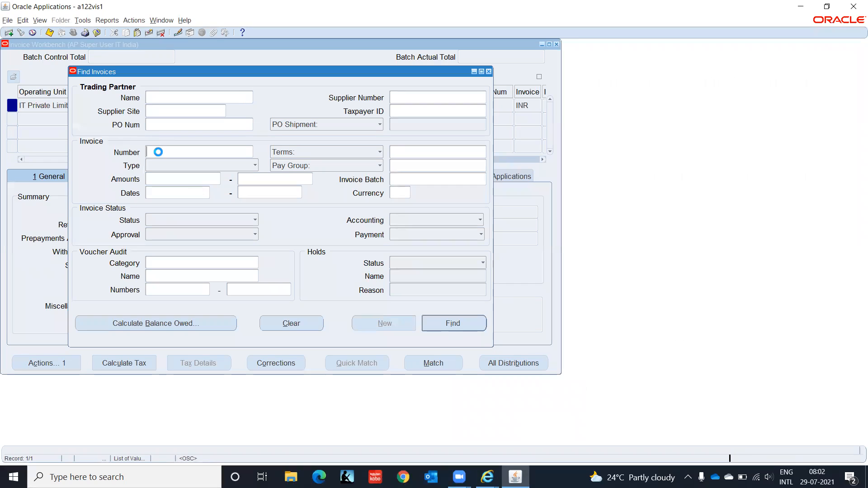
text(EMP001)
key(Return)
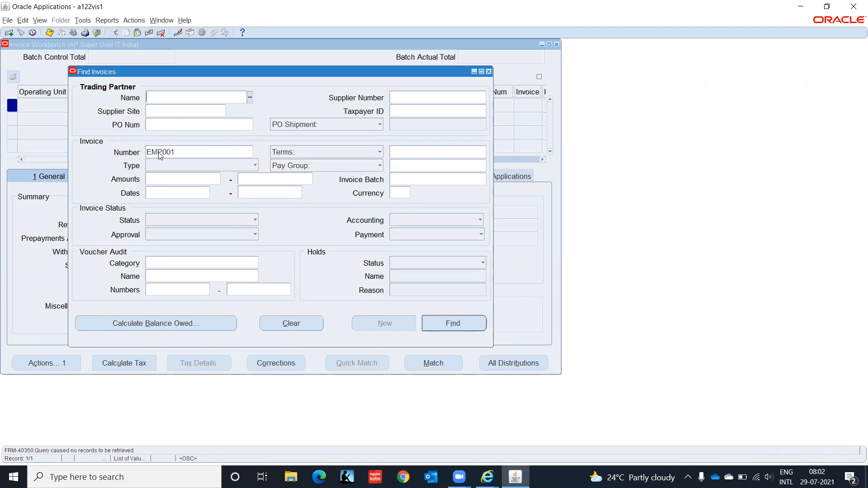
key(F4)
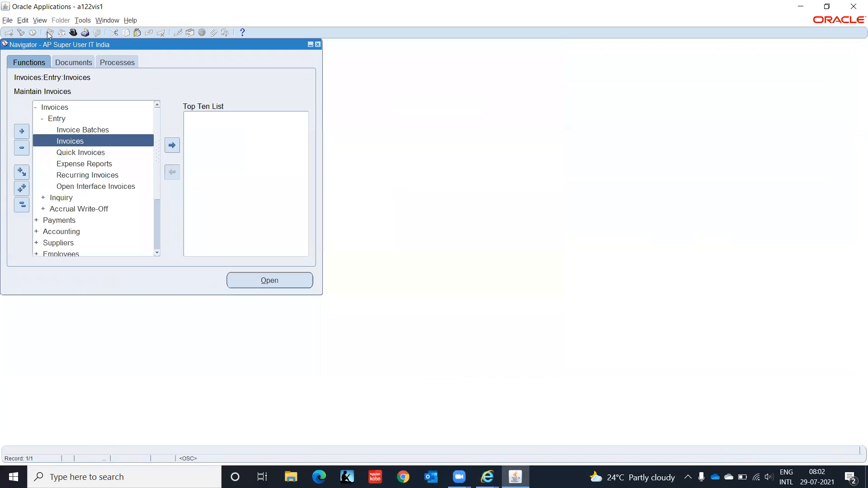
click(41, 21)
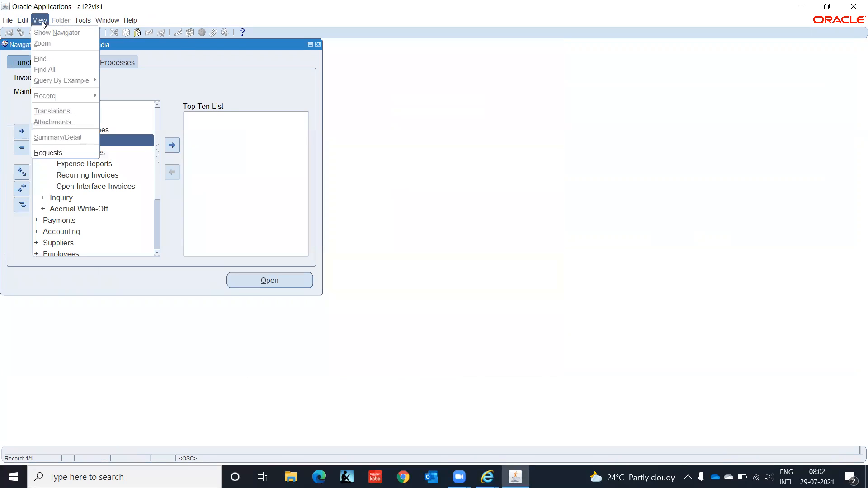
- Reopen all my requests, view the Expense Report Export output again, then close Requests
click(59, 155)
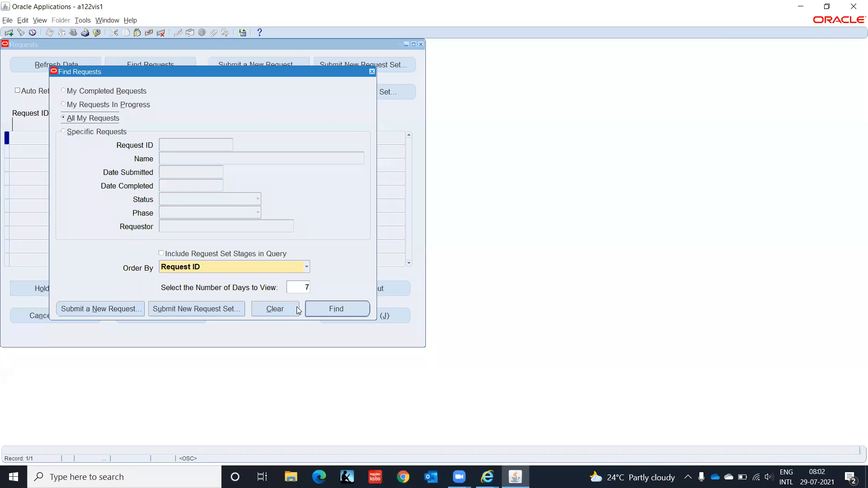
click(334, 303)
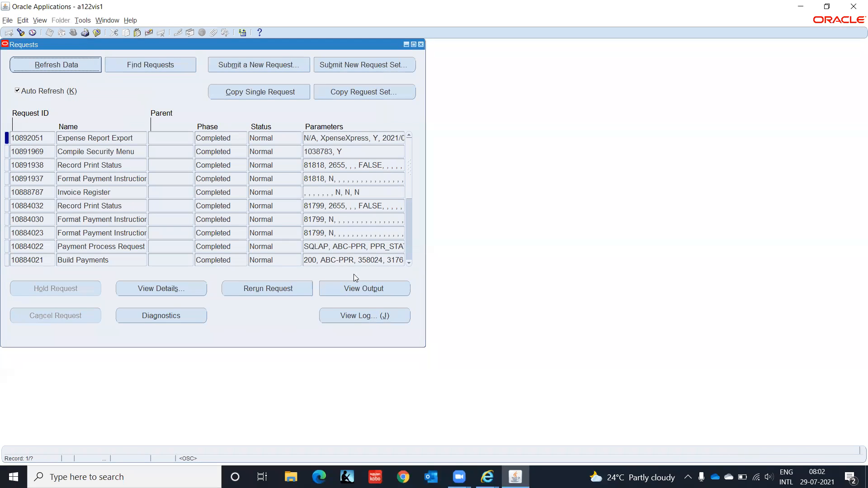
click(371, 288)
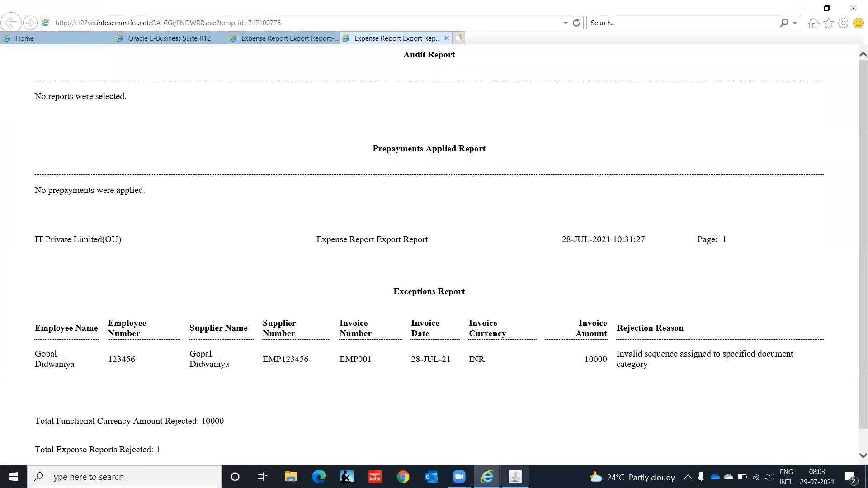
click(515, 477)
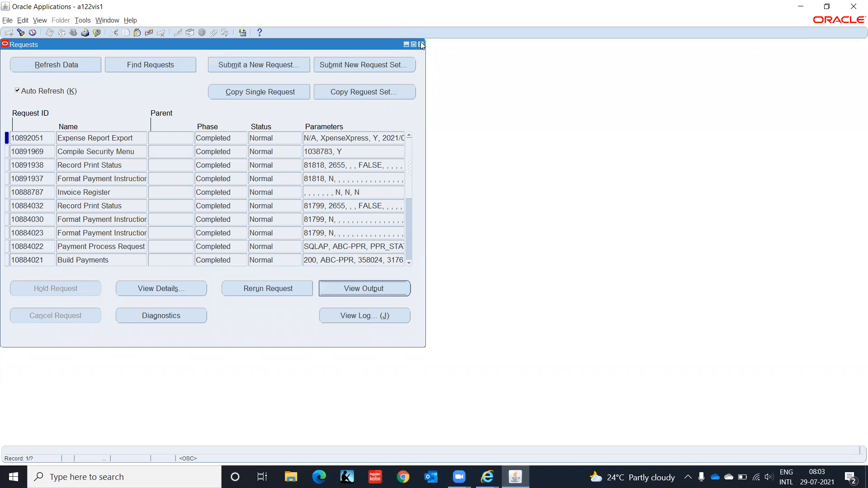
click(421, 44)
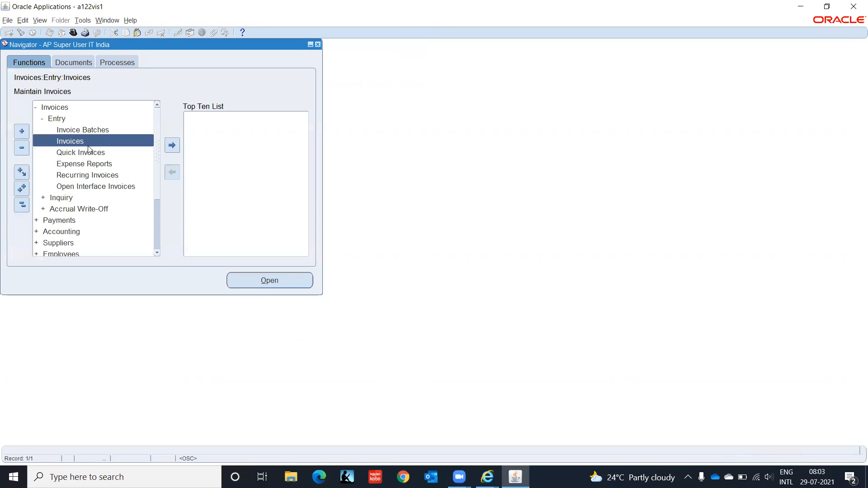
- Reopen the EMP001 expense report and review its Merchant, Receipt, Currency, Audit and Adjustments details before closing
double_click(88, 164)
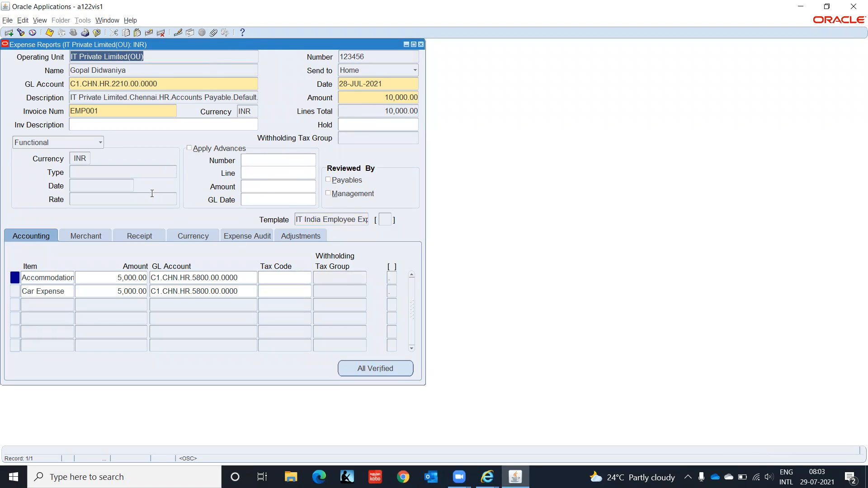
click(93, 236)
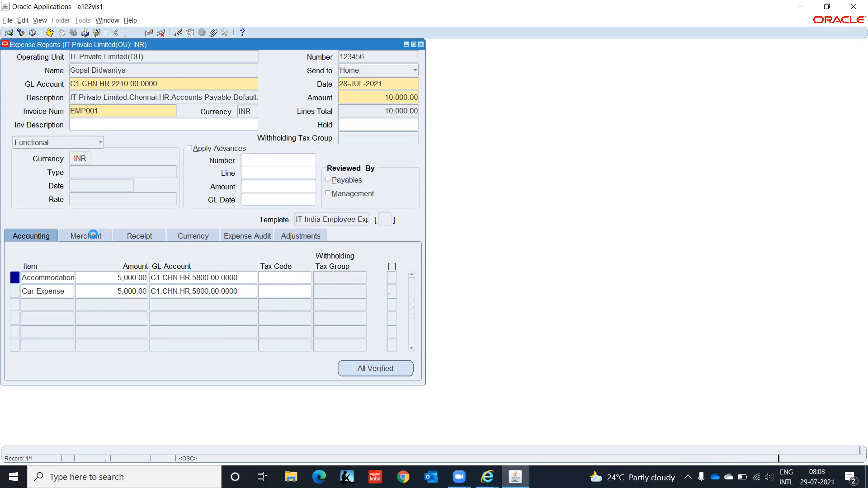
click(140, 237)
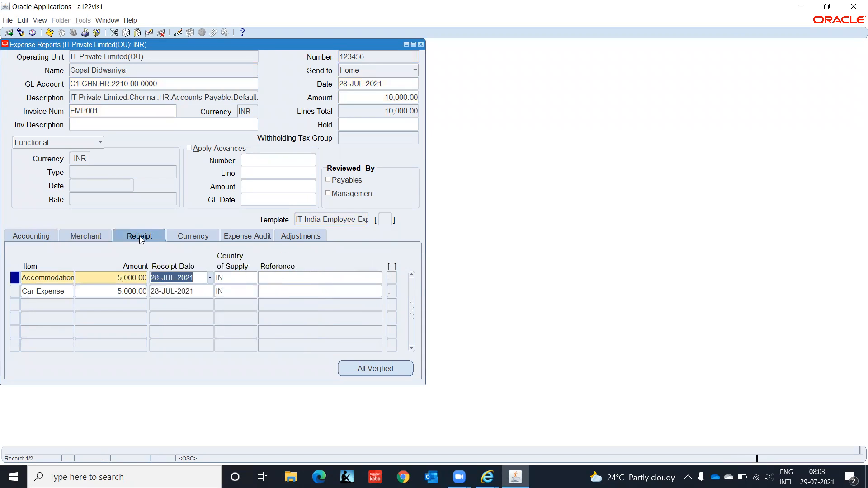
click(93, 235)
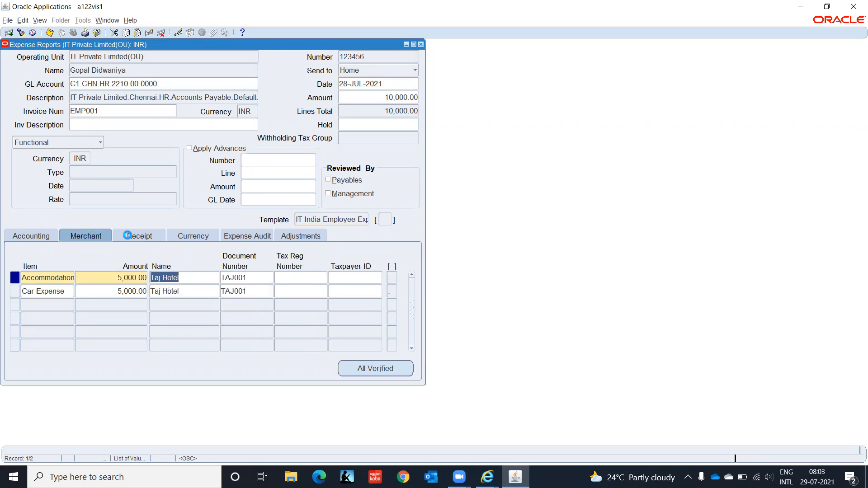
click(150, 236)
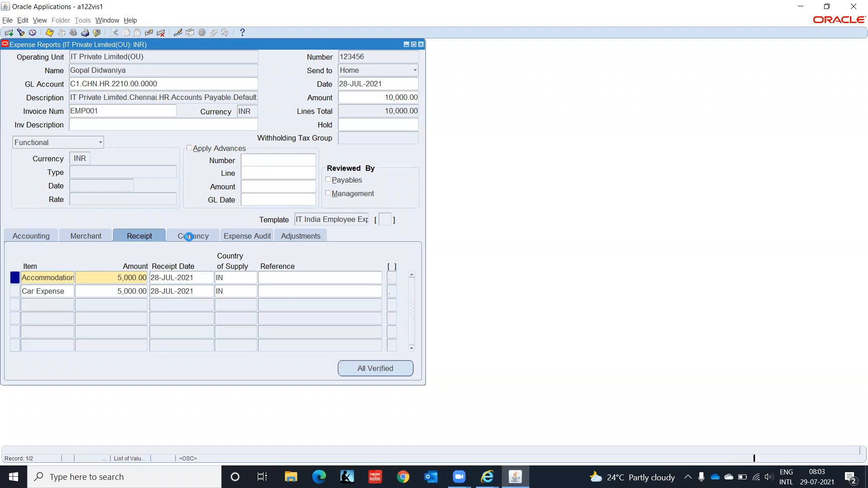
click(190, 239)
click(243, 236)
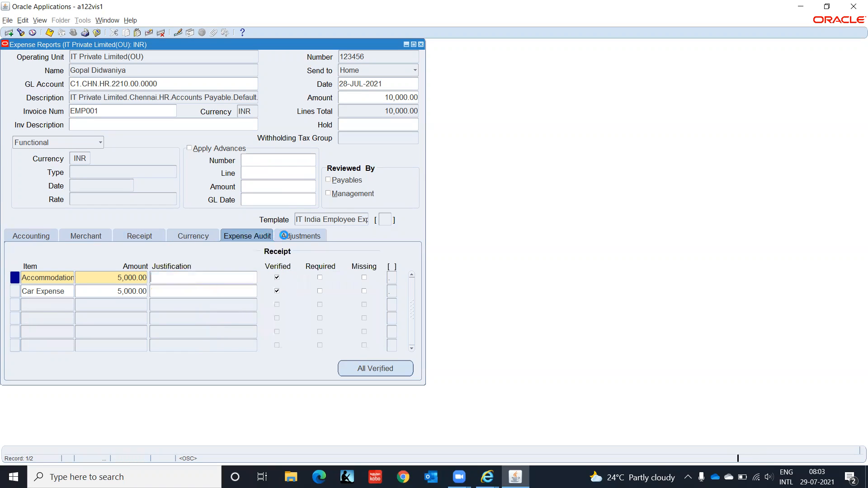
click(294, 235)
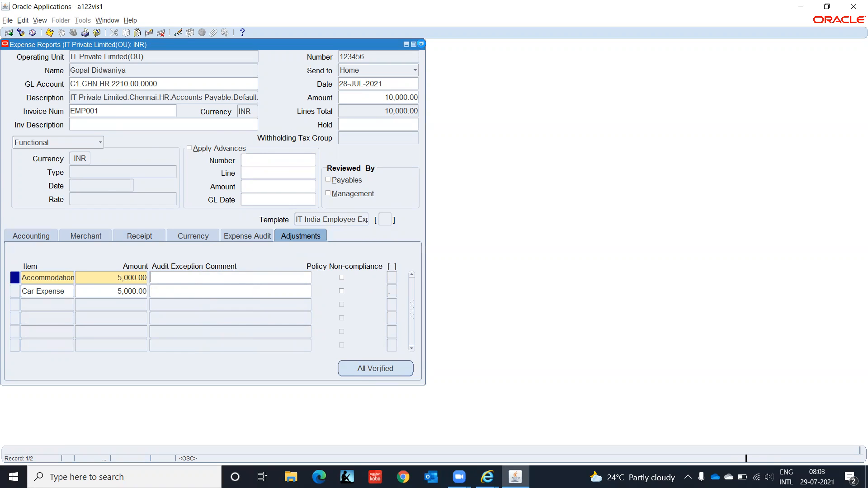
click(421, 44)
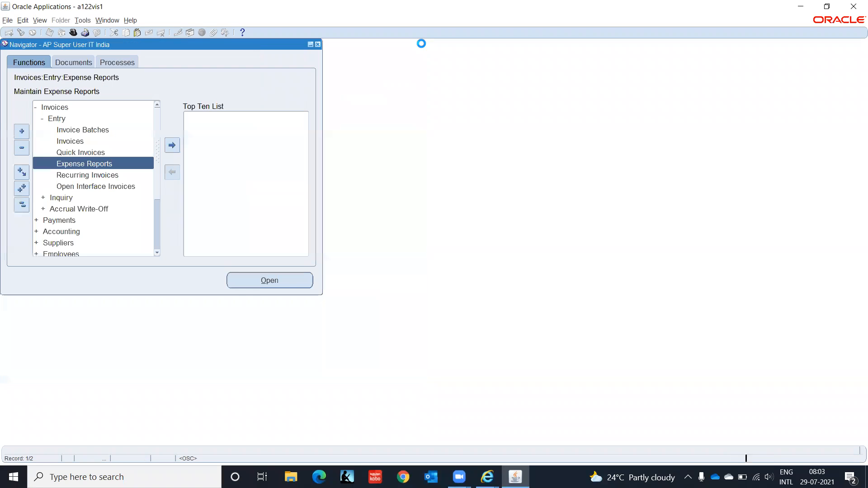
- Open the Invoice Workbench, leave the Find Invoices Type blank, and dismiss the search
double_click(73, 141)
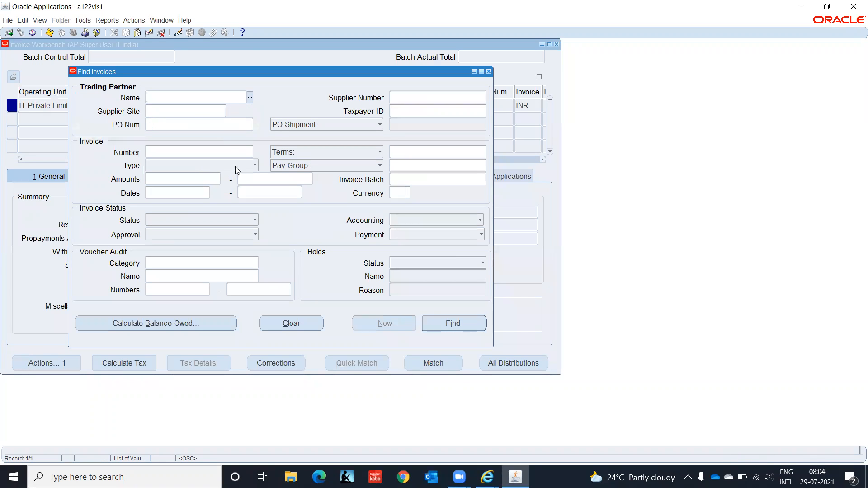
click(253, 166)
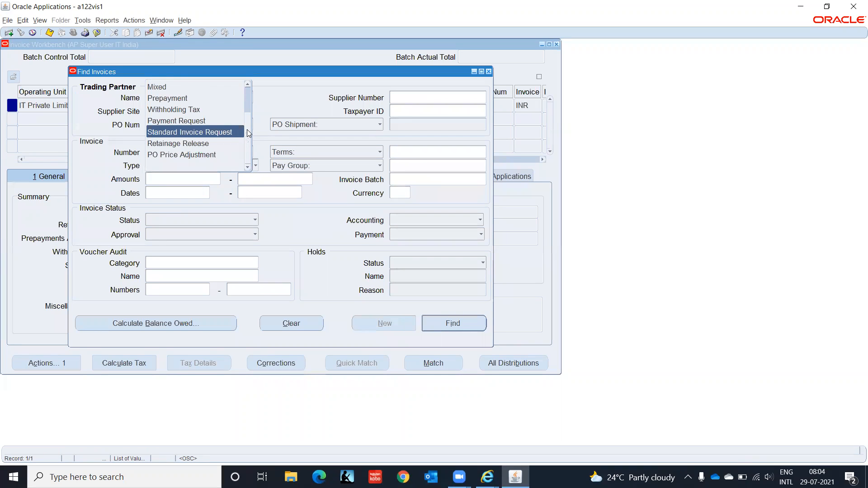
scroll(248, 133, up, 1)
click(293, 94)
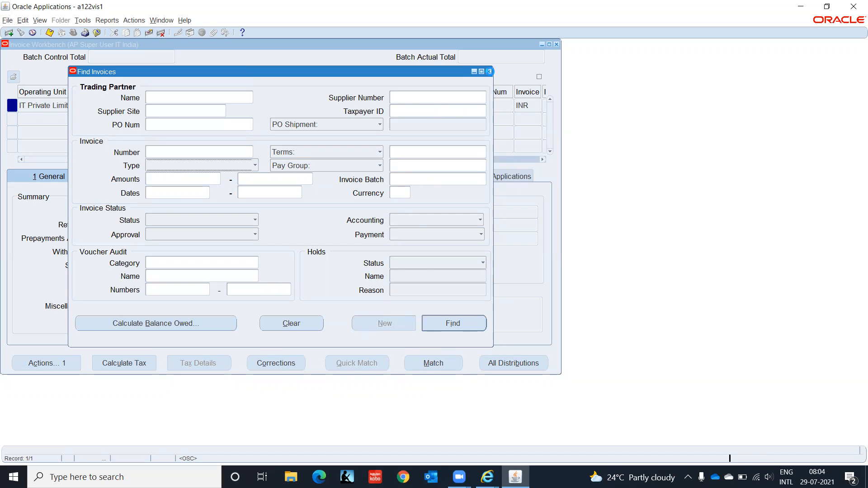
click(489, 71)
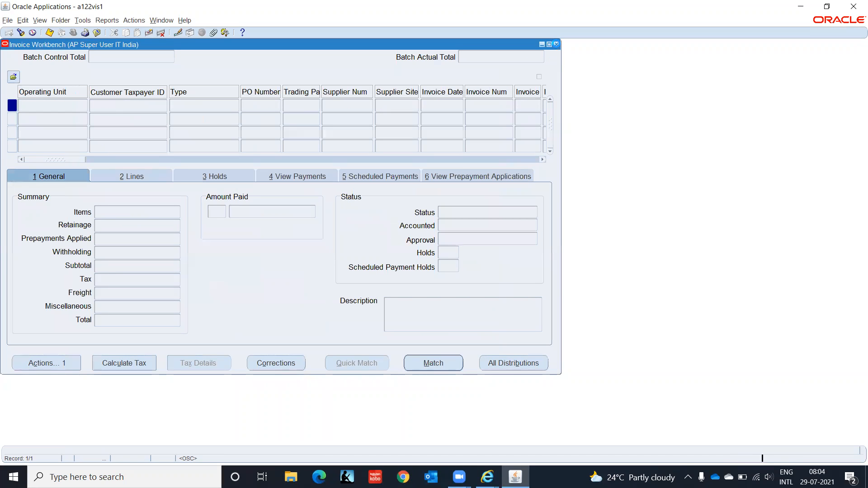
- Close the Invoice Workbench and switch to the System Administrator responsibility
click(557, 45)
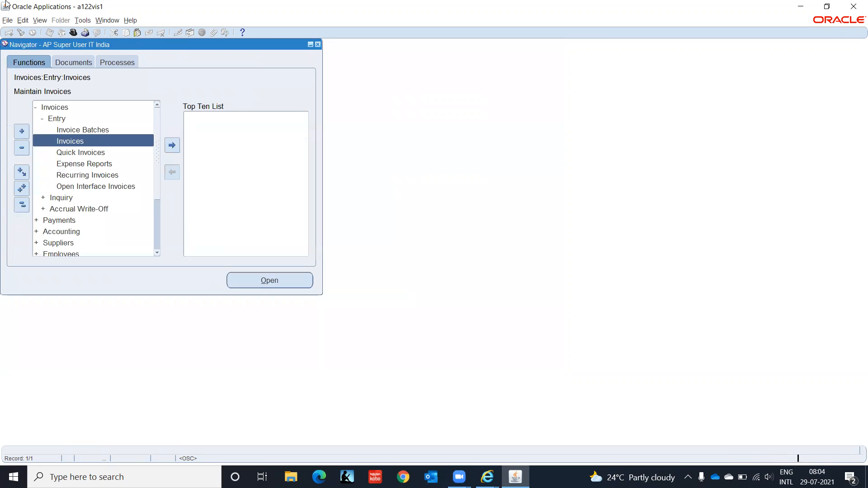
click(73, 33)
key(Return)
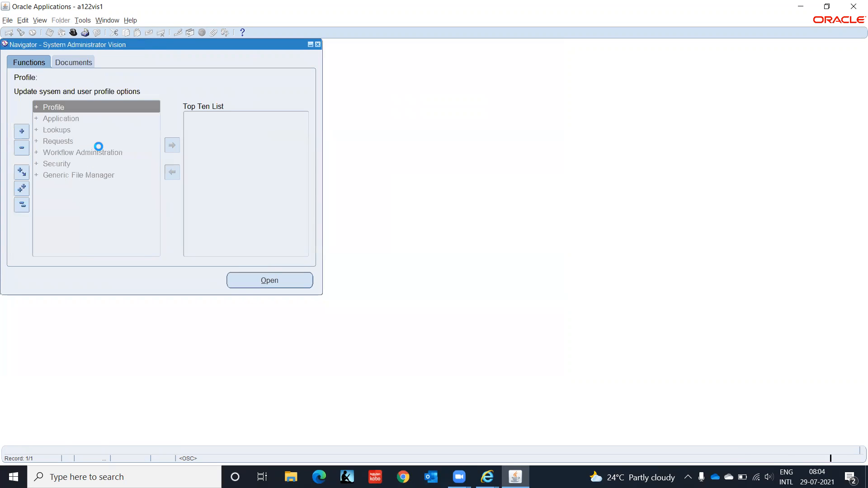
- Navigate to Application > Sequential Numbering > Define in the Navigator
key(Down)
key(Return)
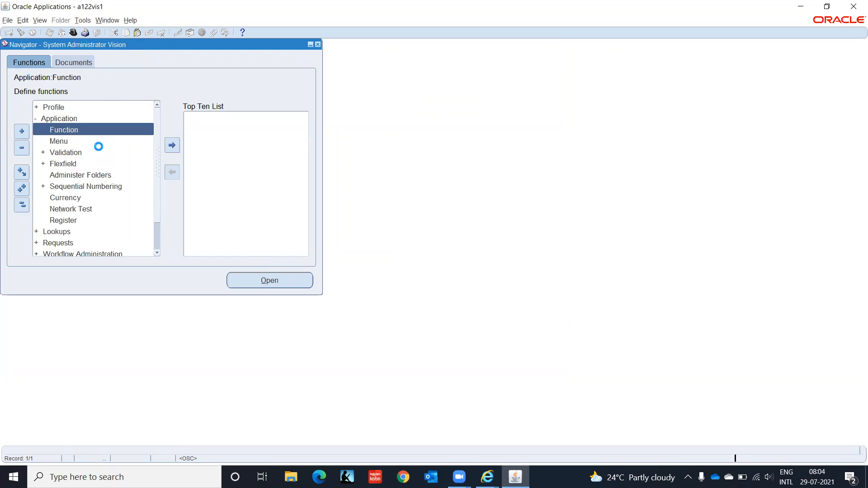
key(Down)
key(Down)
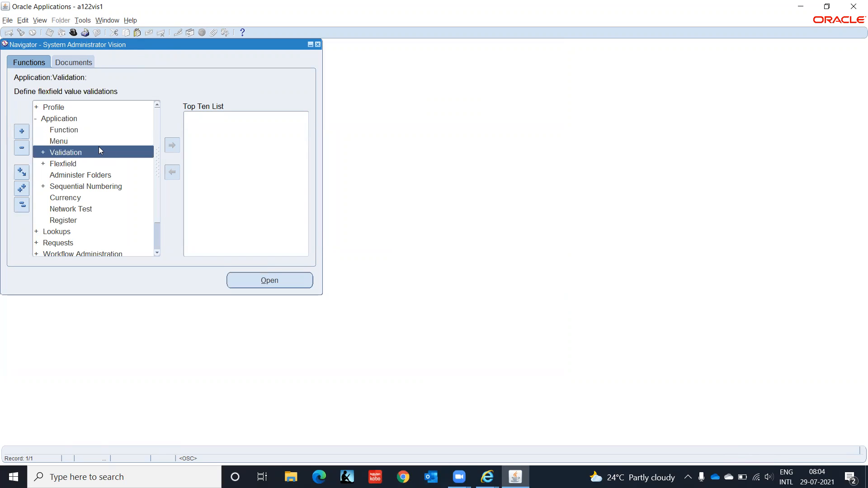
key(Down)
key(Down)
key(Down)
key(Return)
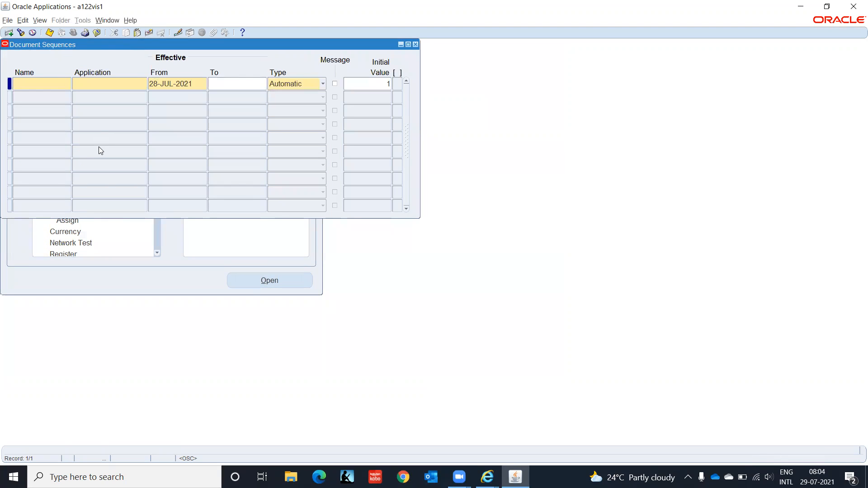
- Query document sequences for application Payab%, then close the Document Sequences window
key(F11)
key(Tab)
text(P)
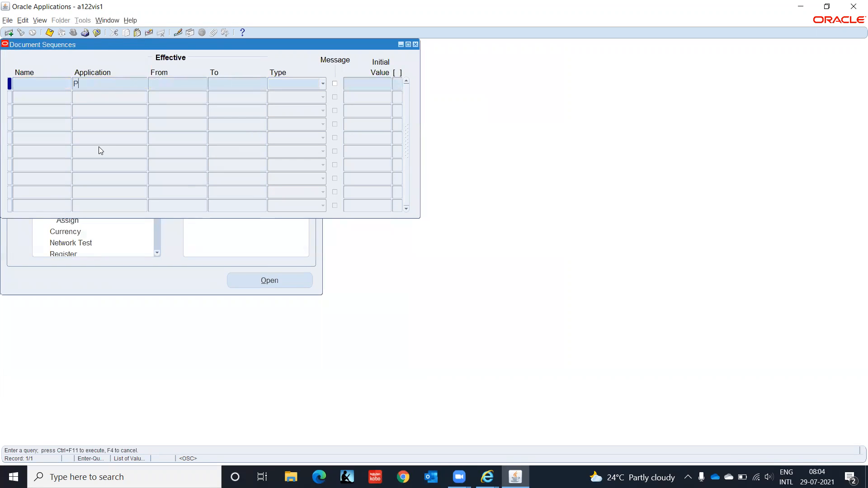
text(ayab%)
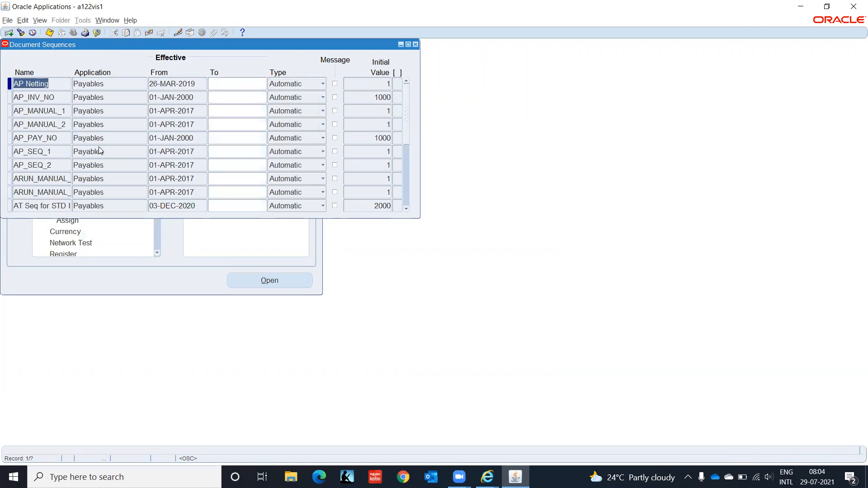
key(F4)
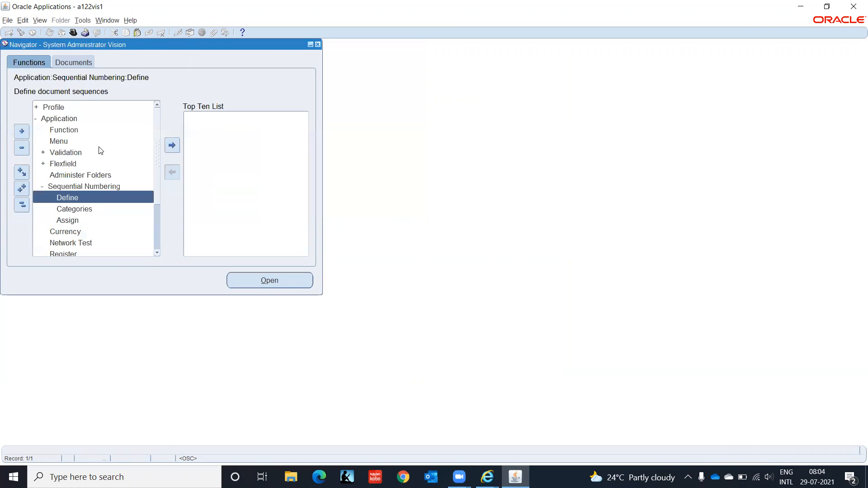
click(86, 210)
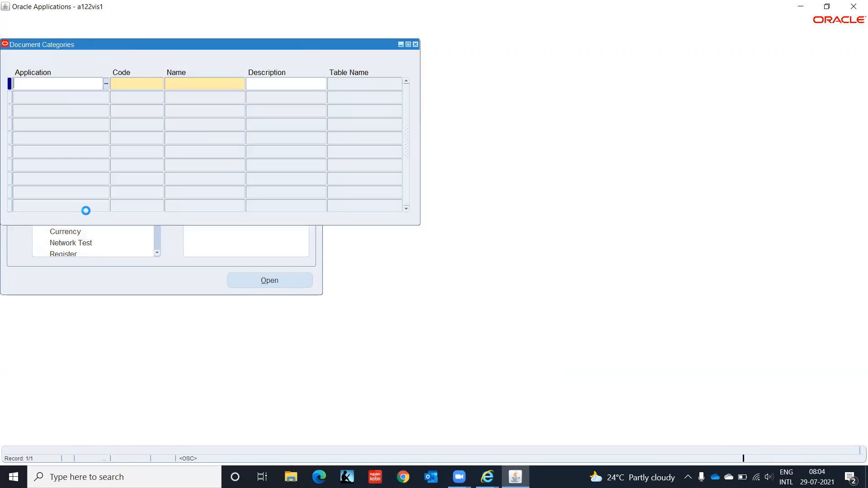
key(F11)
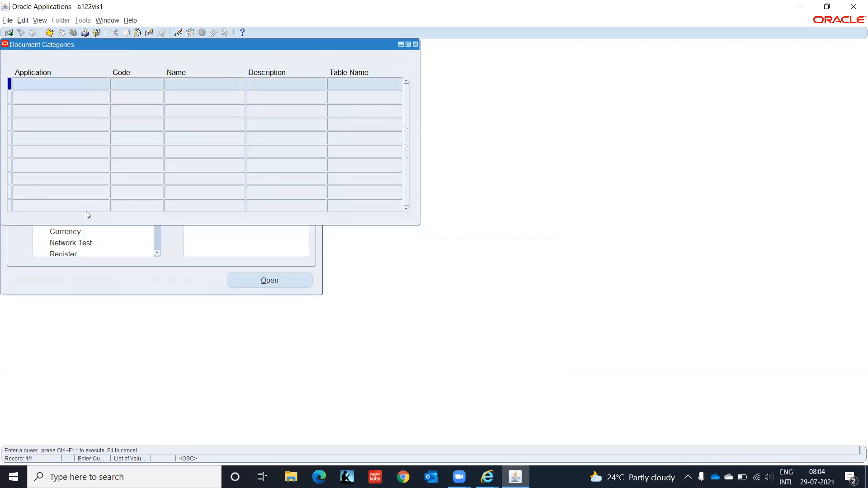
text(Payable)
text(%)
key(ctrl+F11)
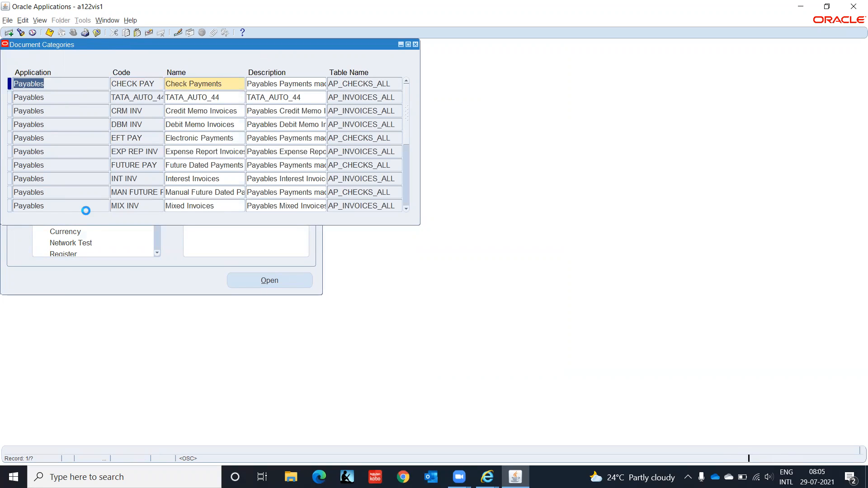
key(Down)
key(Down)
key(Down)
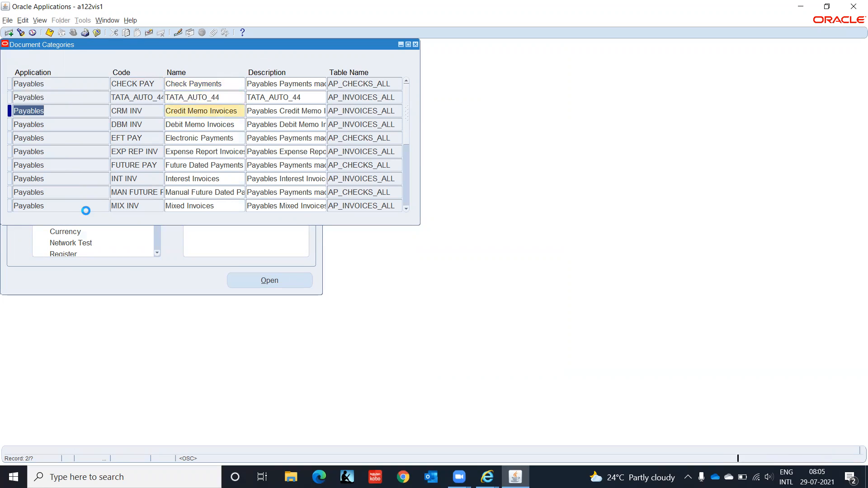
key(Down)
key(Down)
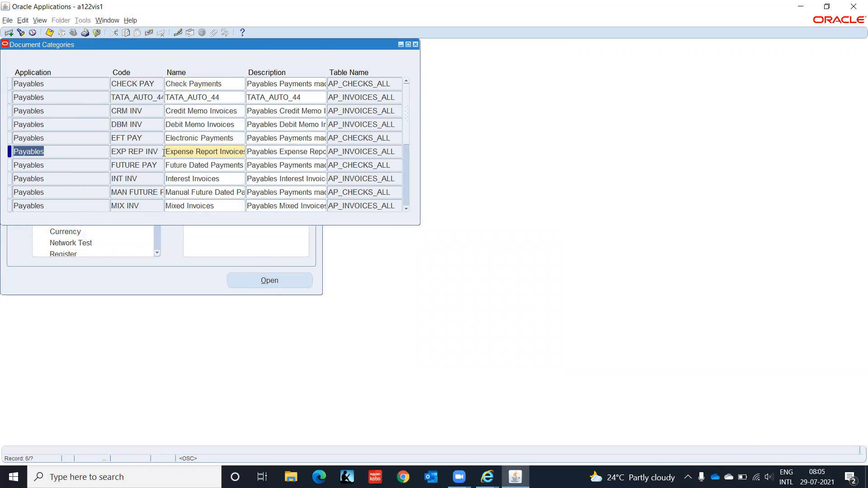
key(Tab)
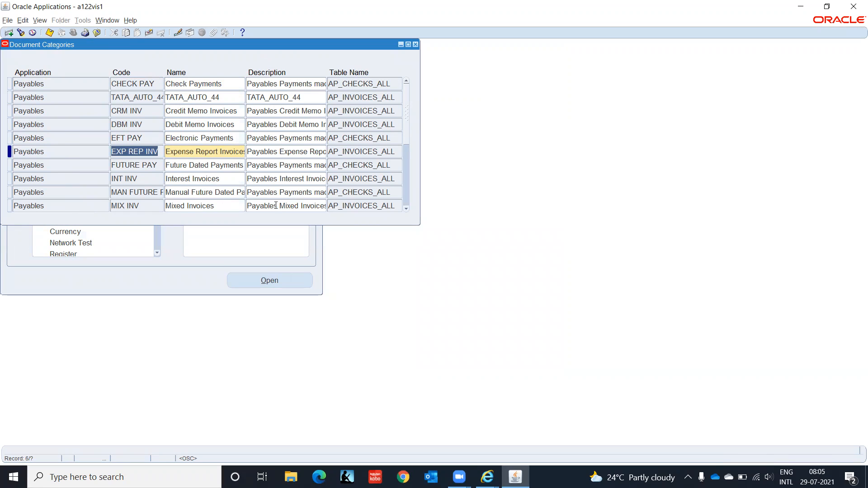
click(408, 208)
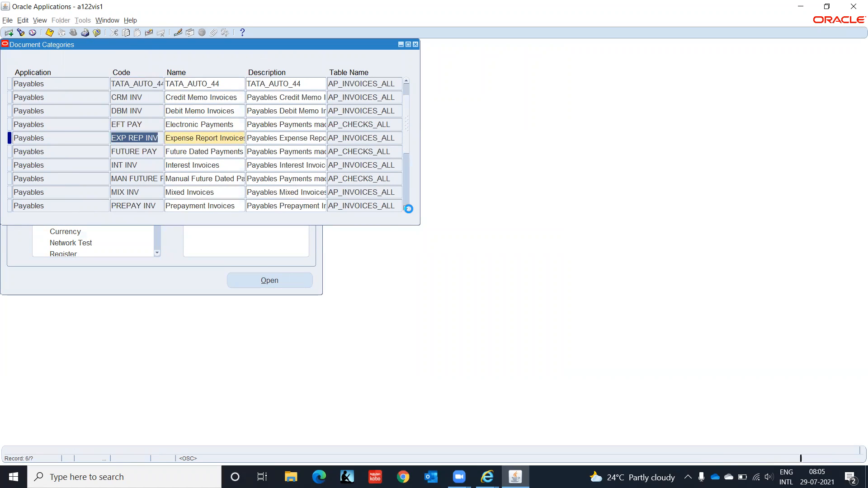
click(407, 209)
click(407, 209)
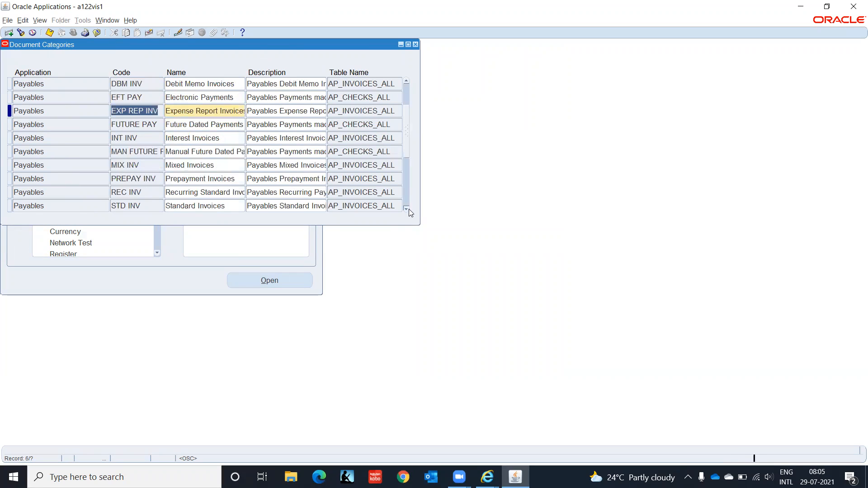
click(407, 209)
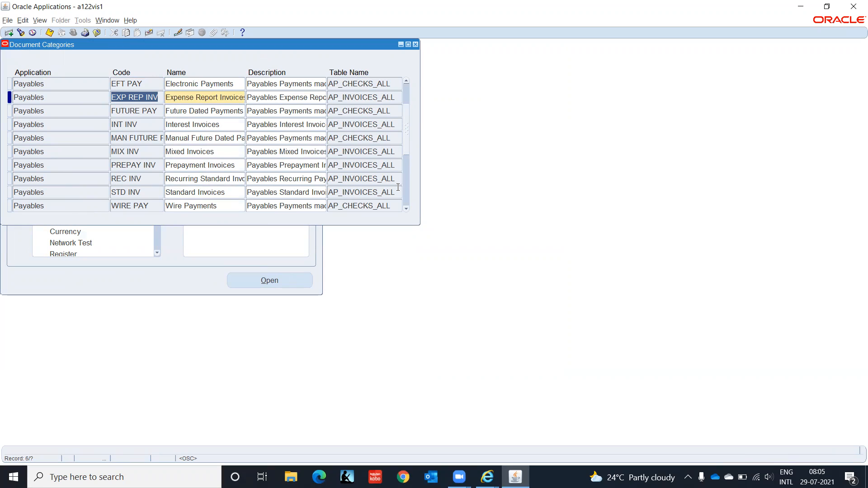
click(415, 44)
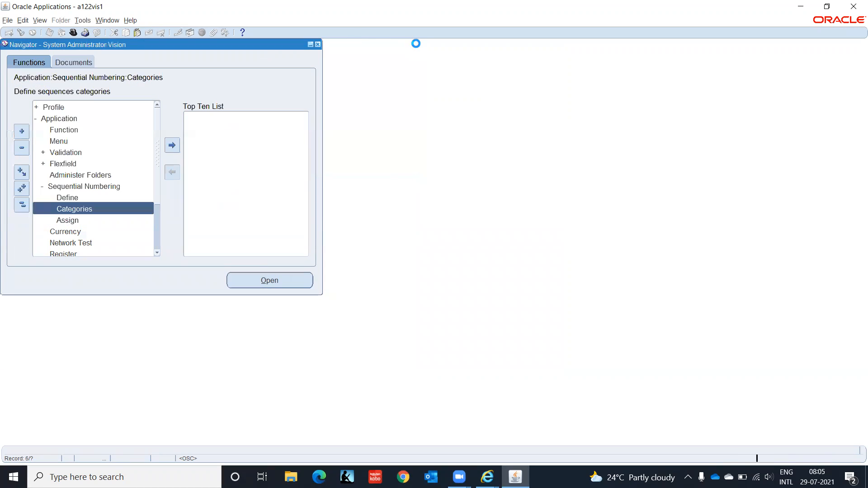
- Open the document sequence definitions and query sequences named IT%
double_click(74, 199)
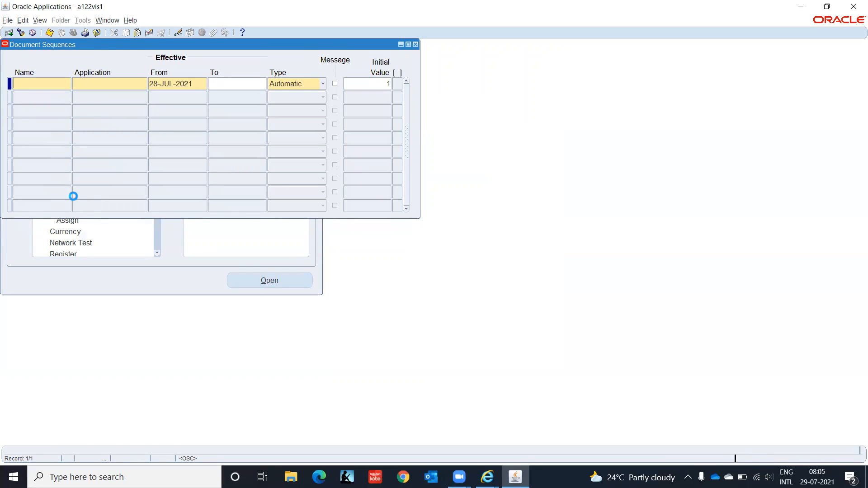
key(F11)
text(IT%)
key(ctrl+F11)
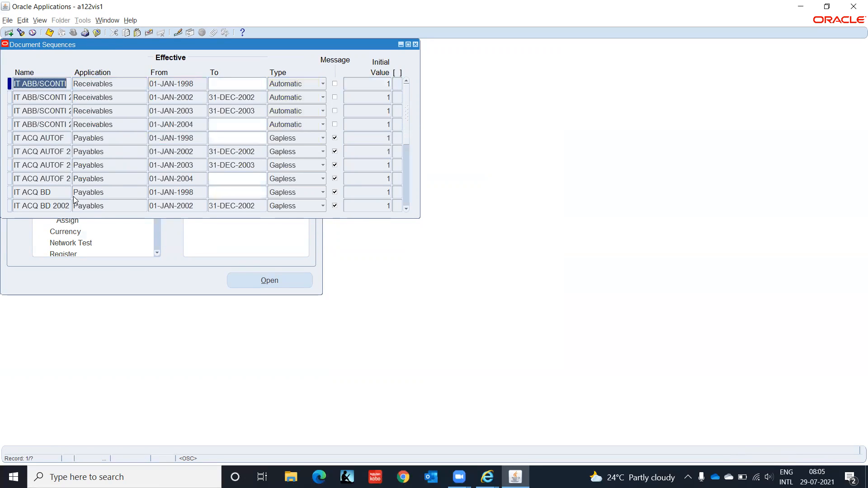
key(Down)
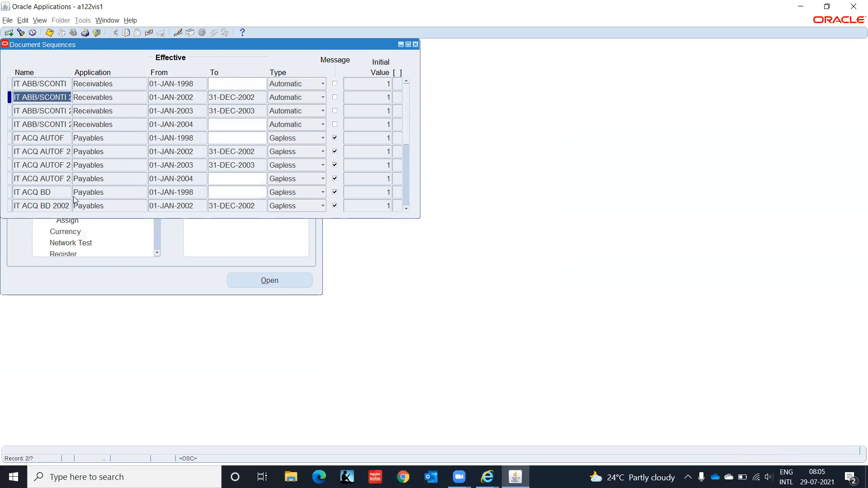
- Re-query IT% sequences limited to application Pay%, review them, then close the window
key(F11)
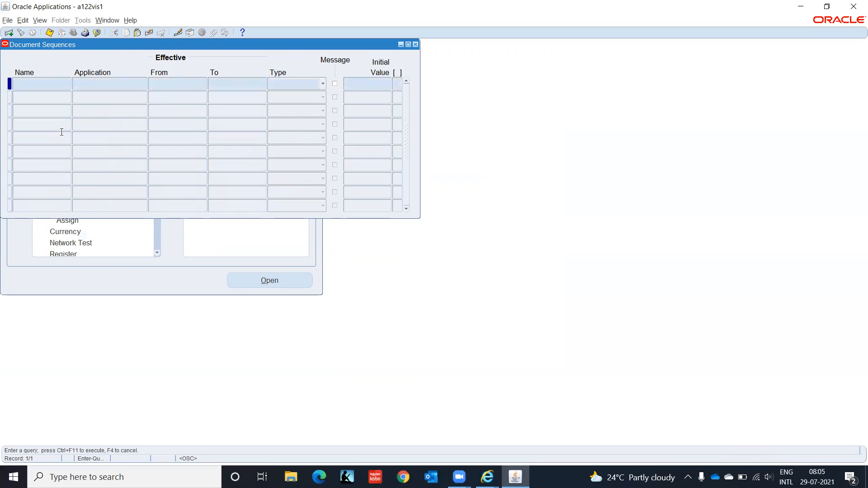
key(F11)
key(Tab)
text(Pay)
text(%)
key(ctrl+F11)
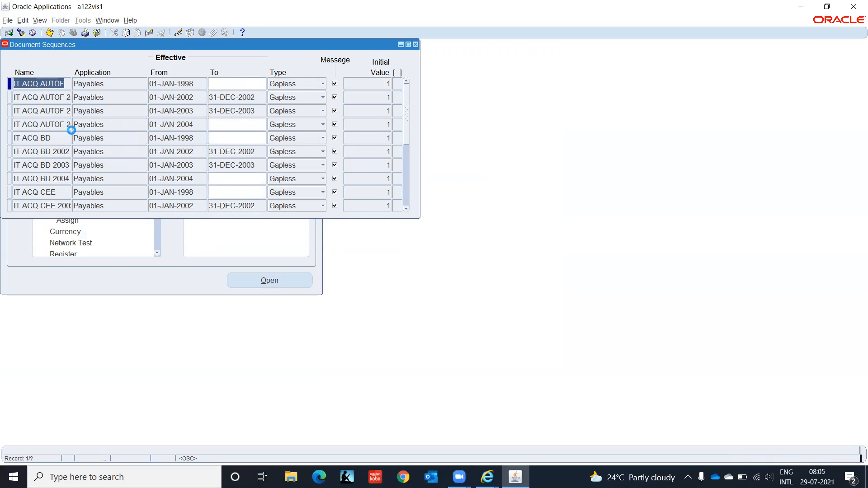
key(Down)
key(Down)
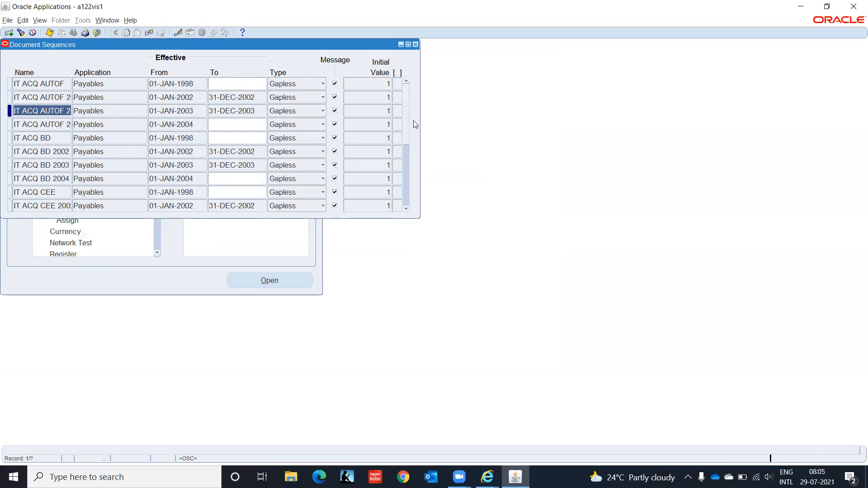
key(Down)
key(Down)
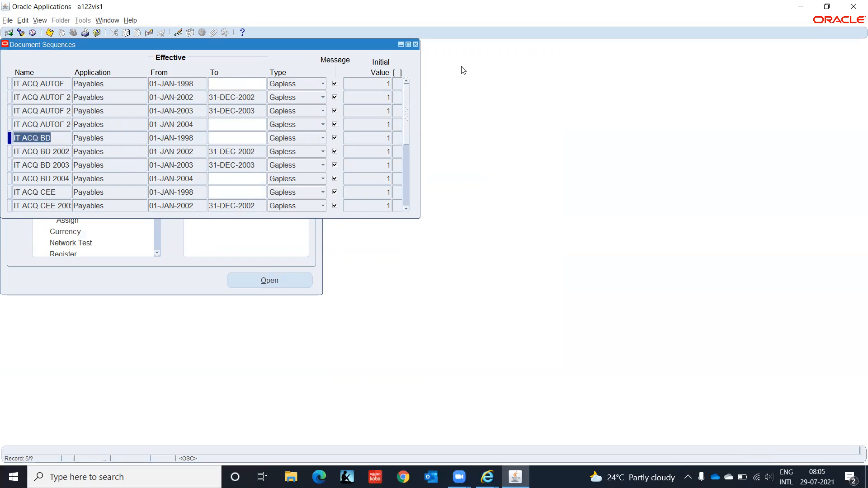
drag(406, 88, 405, 212)
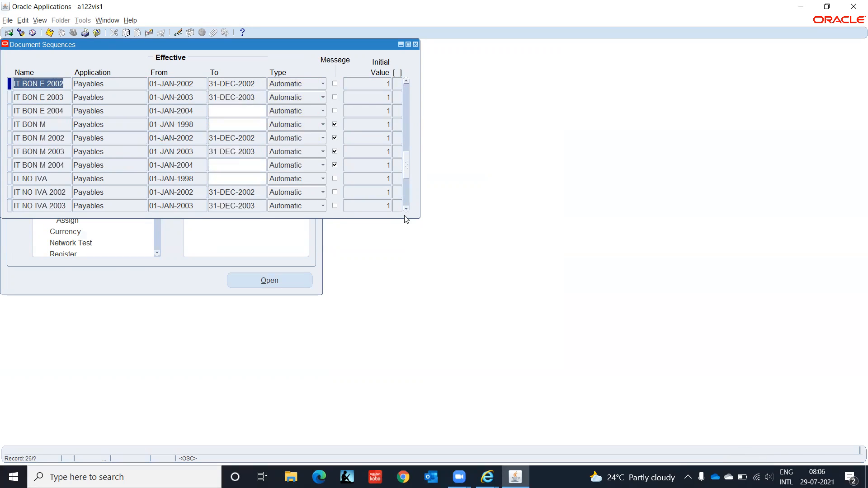
click(416, 44)
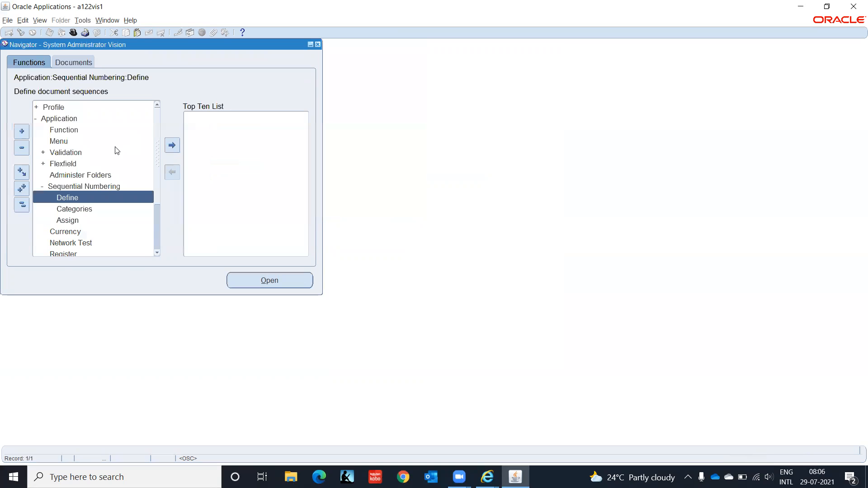
click(72, 220)
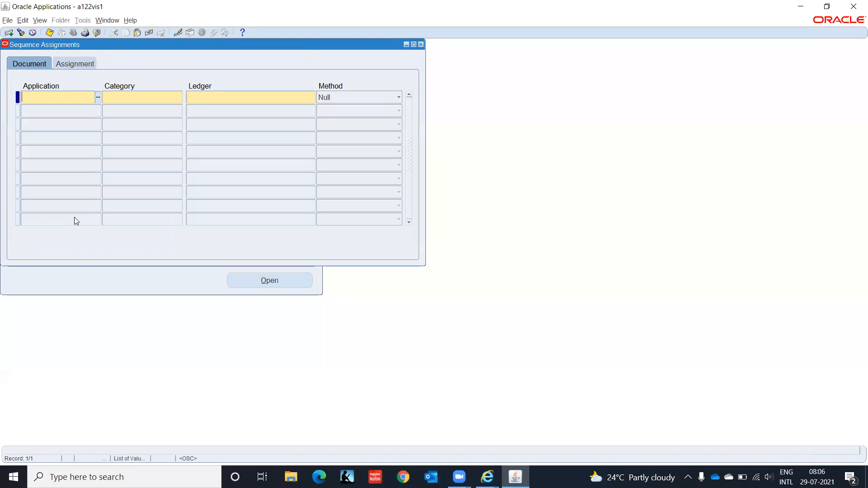
- Query sequence assignments for ledger IT INDIA and review the Assignment and Document tabs
click(221, 92)
text(IT )
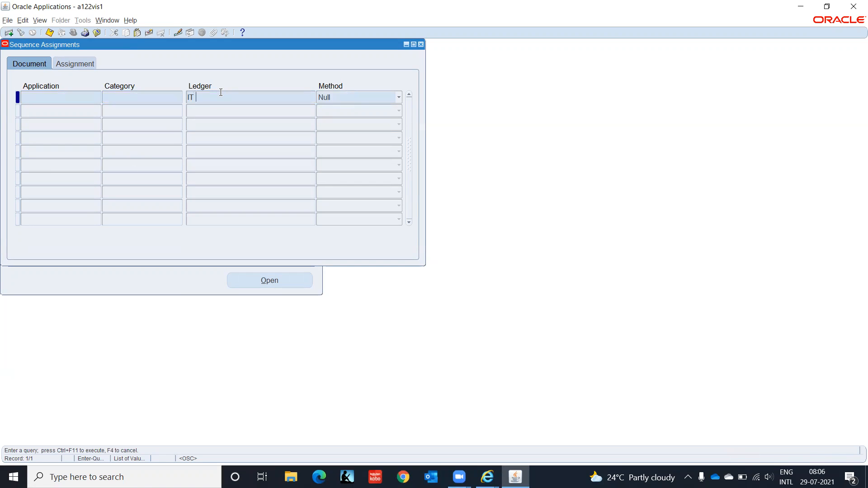
text(INDIA LEDGER(INR)
key(ctrl+F11)
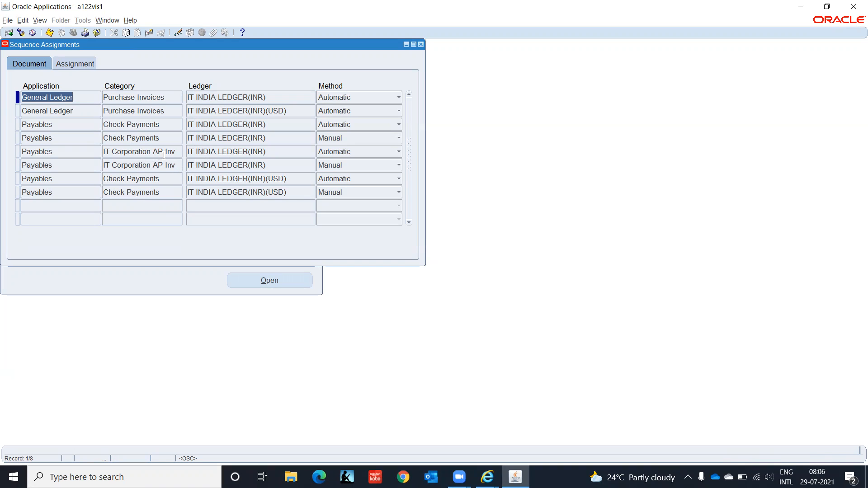
click(84, 63)
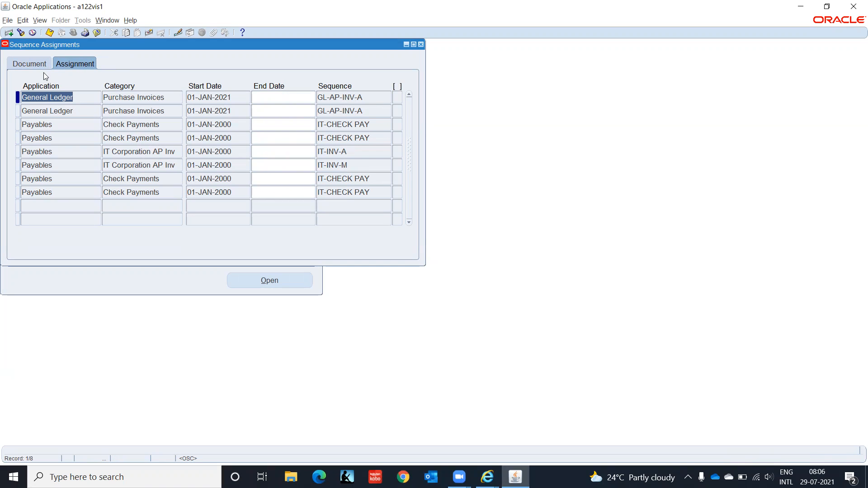
click(26, 64)
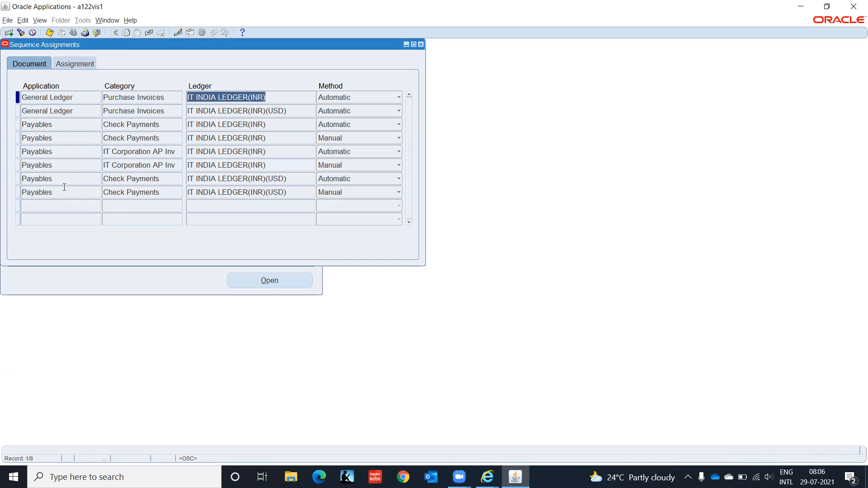
click(78, 207)
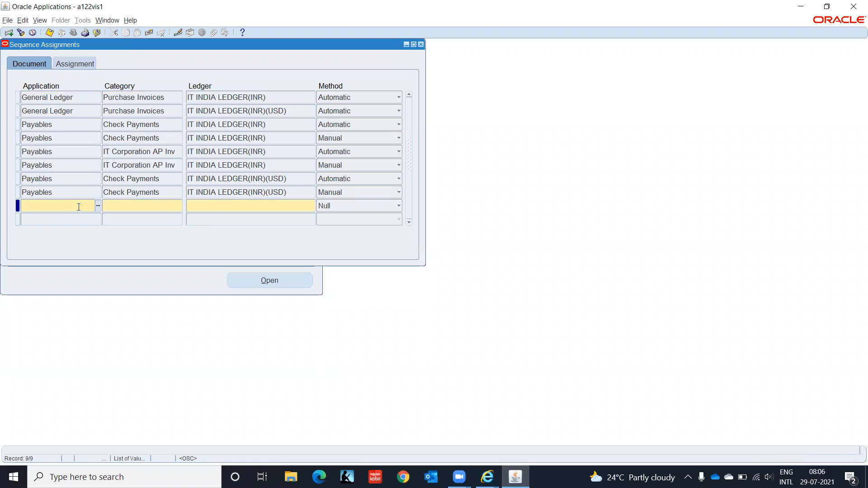
- Start a row for Payables, Expense Report Invoices, ledger IT INDIA LEDGER(INR)
text(O)
key(BackSpace)
text(Pay)
key(Tab)
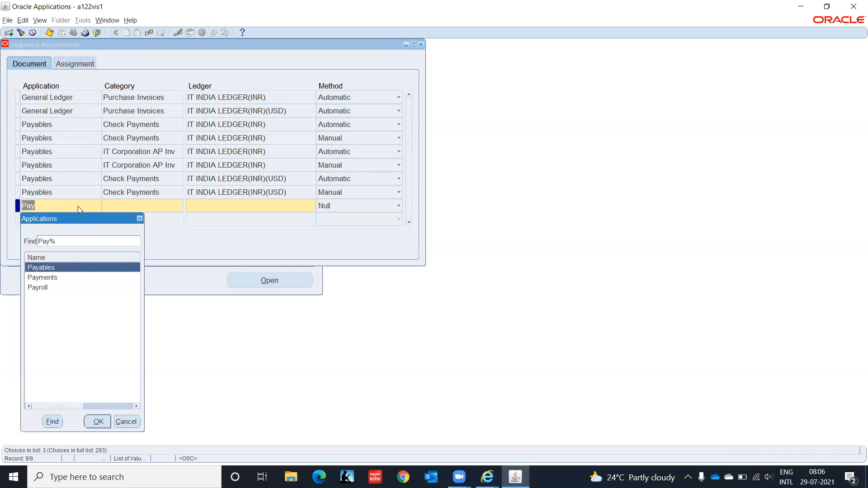
key(Return)
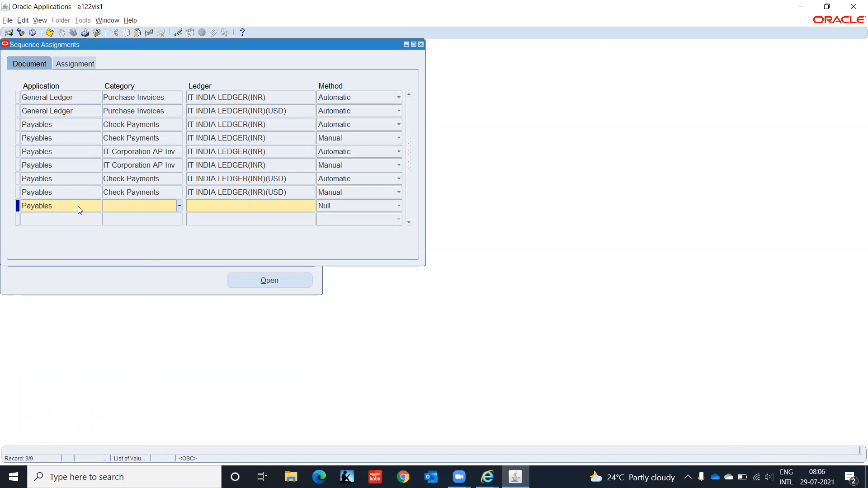
text(Expe)
key(Tab)
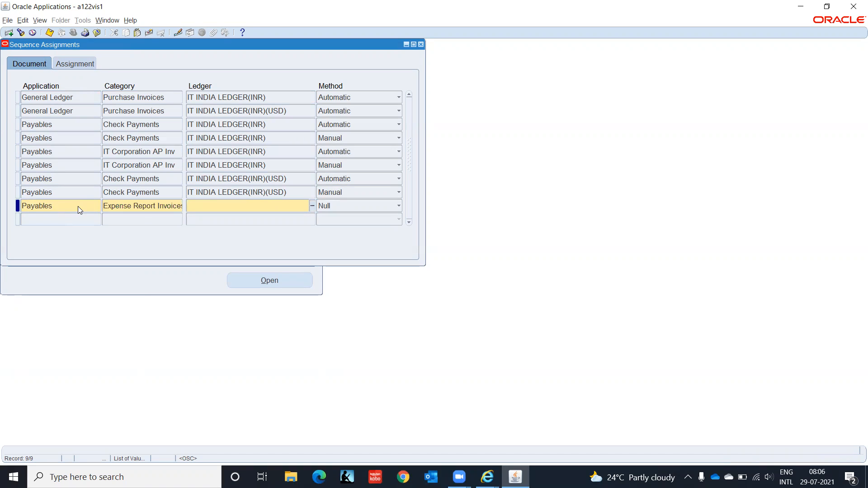
text(IT INDIA)
key(Tab)
key(Return)
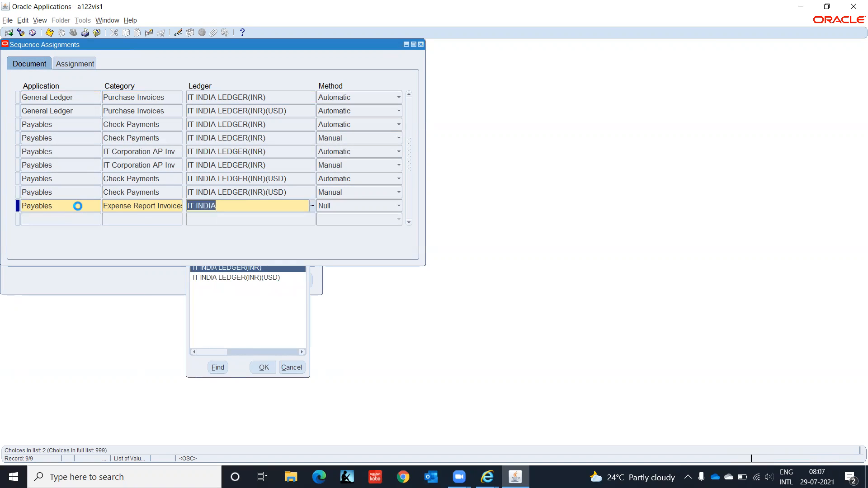
- Give that row start date 01-JAN-2000 and sequence IT-INV-A
key(Tab)
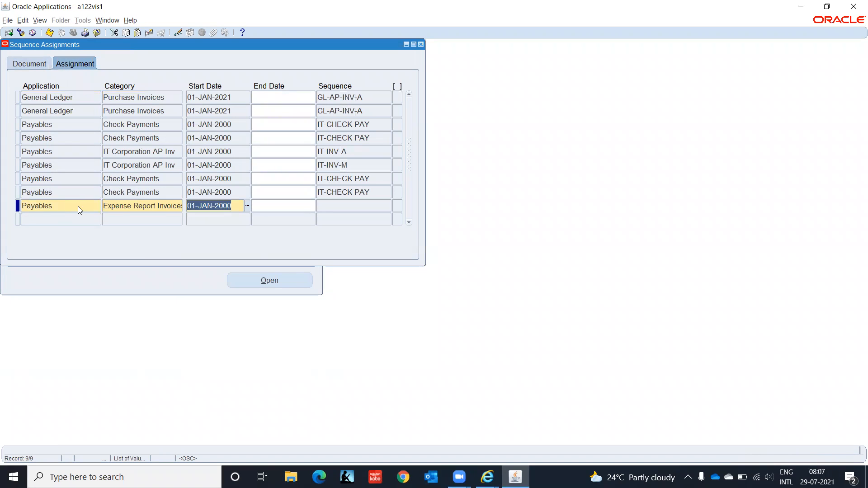
key(Tab)
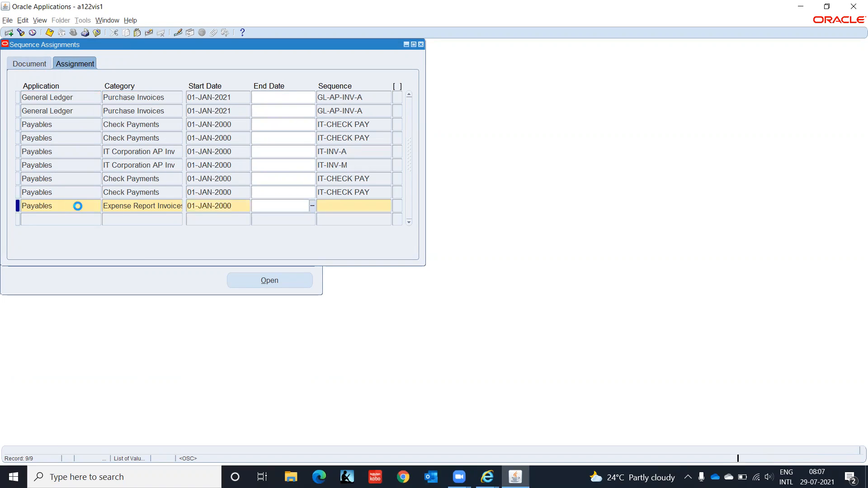
key(Tab)
text(IT-INV-A)
key(Tab)
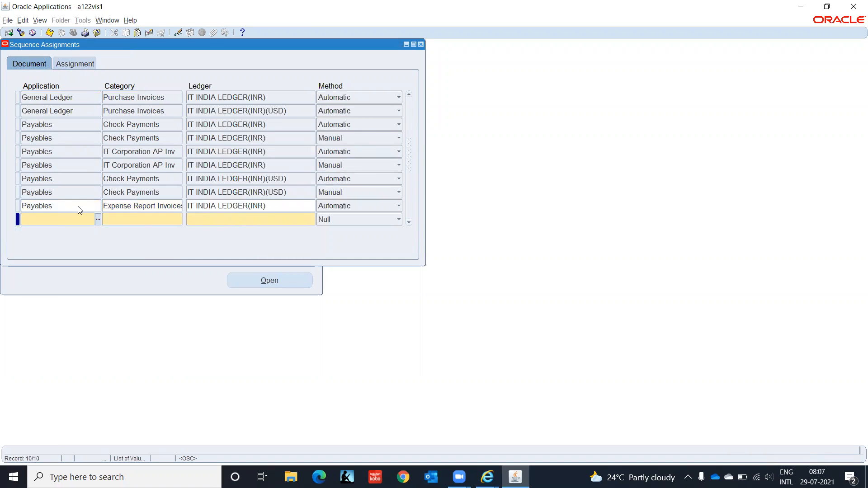
- Add a second Payables Expense Report Invoices row for ledger IT INDIA LEDGER(INR)(USD)
text(Payables)
key(Tab)
key(shift+F5)
key(Tab)
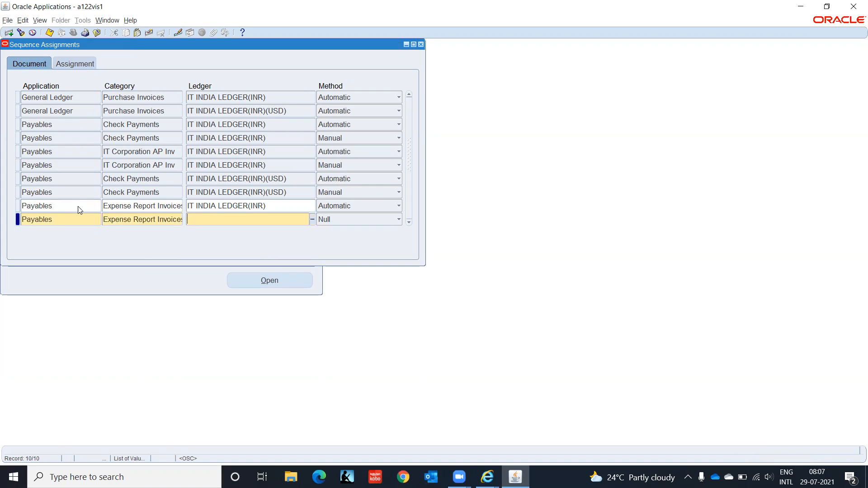
text(IT IND)
key(Tab)
key(Down)
key(Return)
- Copy start date 01-JAN-2000 and sequence IT-INV-A into the second row, then save
key(Tab)
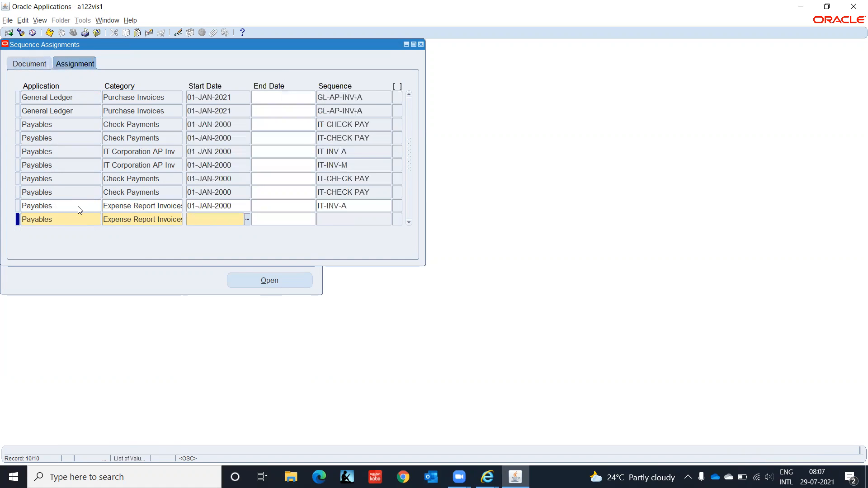
key(shift+F5)
key(Tab)
key(Tab)
key(shift+F5)
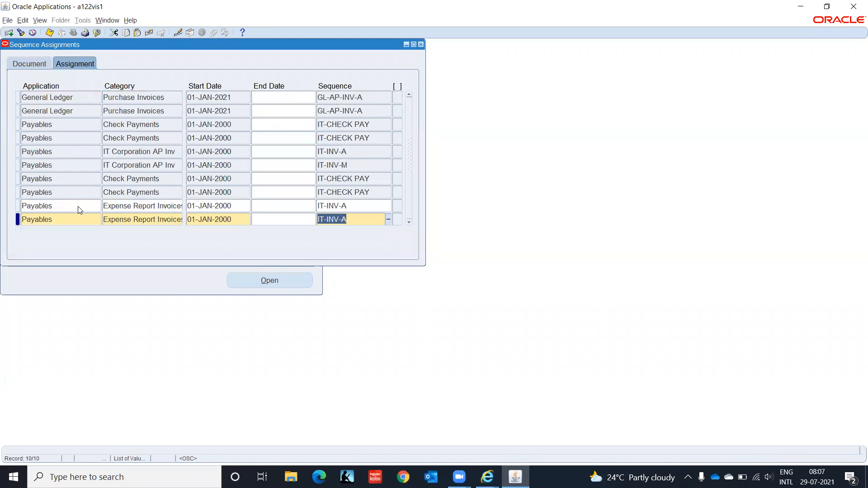
key(ctrl+s)
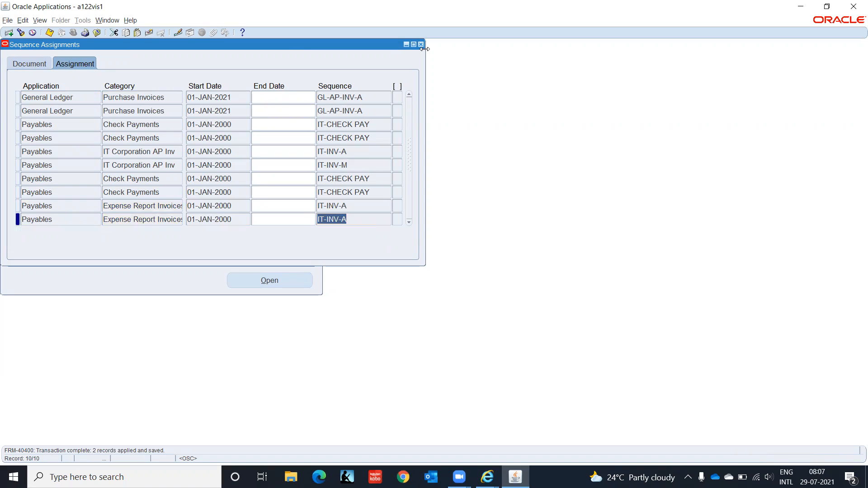
key(alt+Tab)
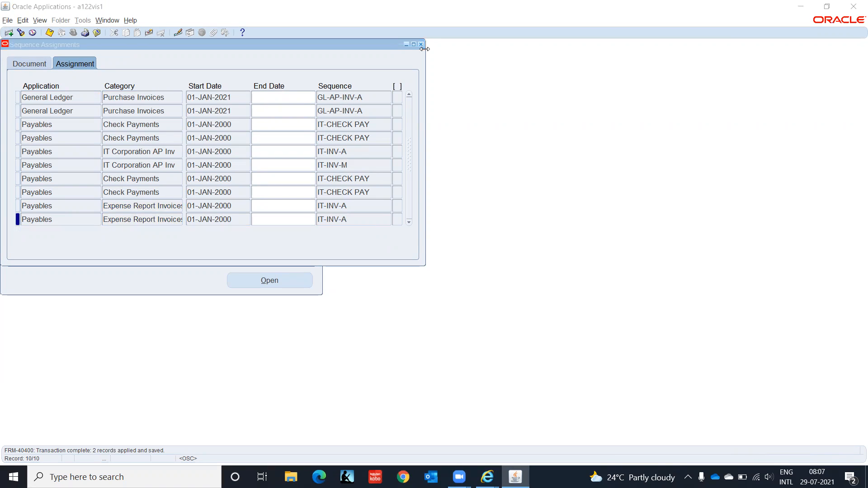
- Close Sequence Assignments and switch to the AP Super User IT India responsibility
click(421, 44)
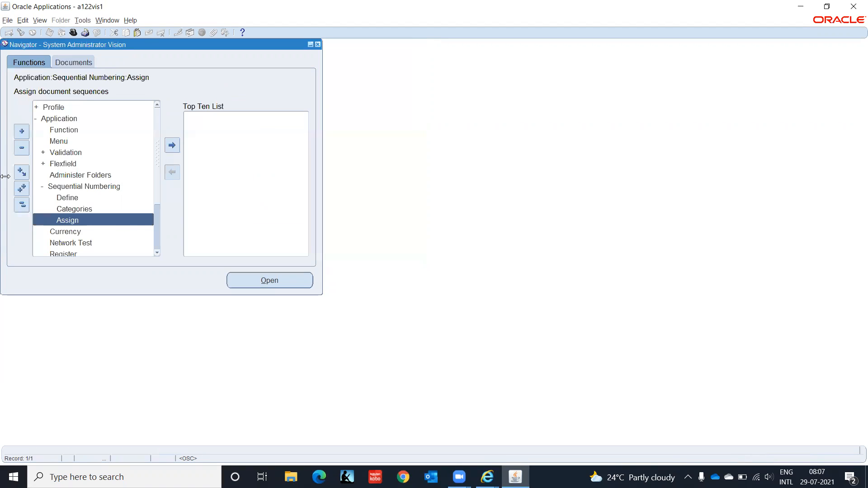
click(85, 32)
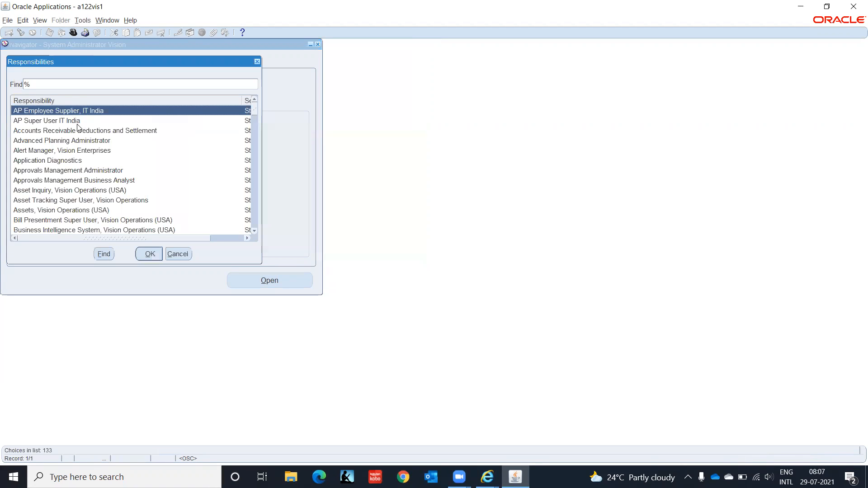
click(38, 120)
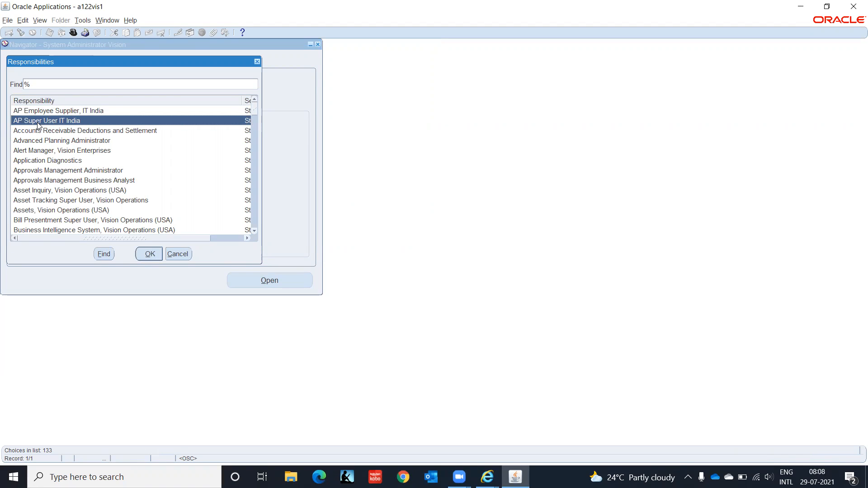
click(150, 252)
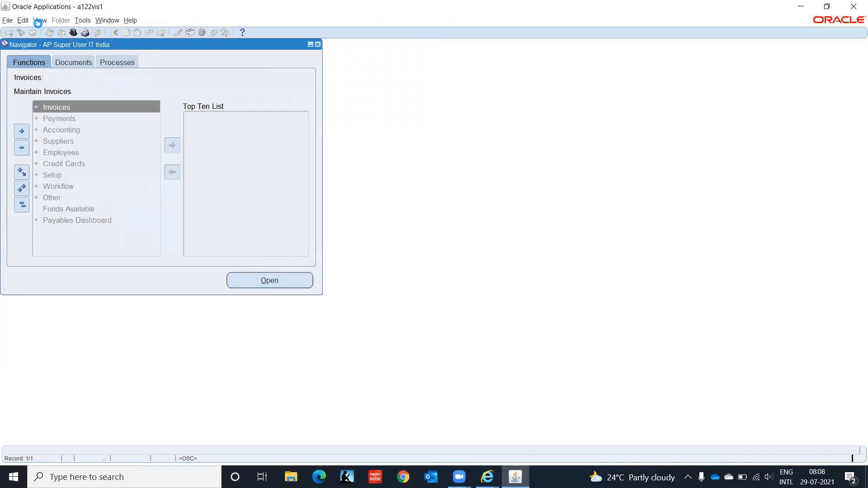
- Open a new single Submit Request form, skipping the copy-previous-request search
click(38, 21)
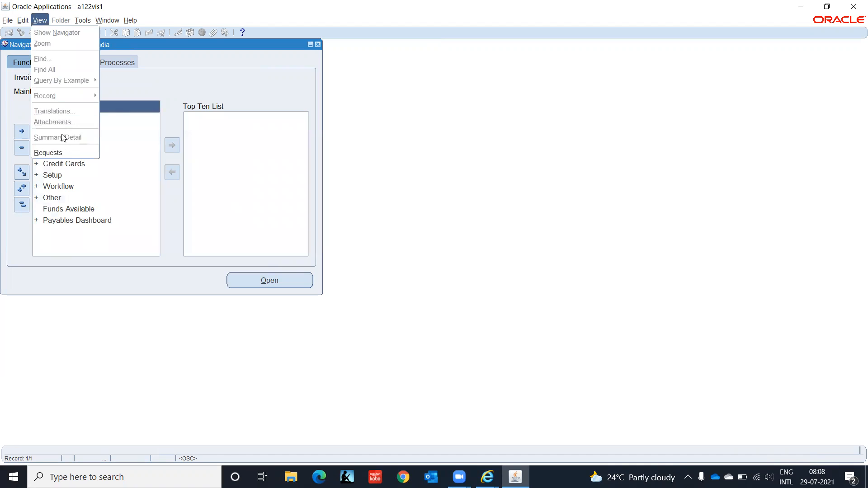
click(66, 154)
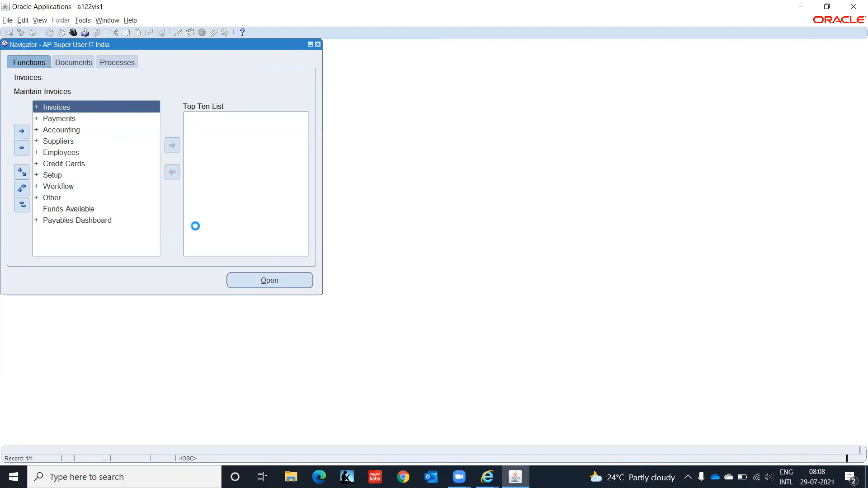
click(120, 309)
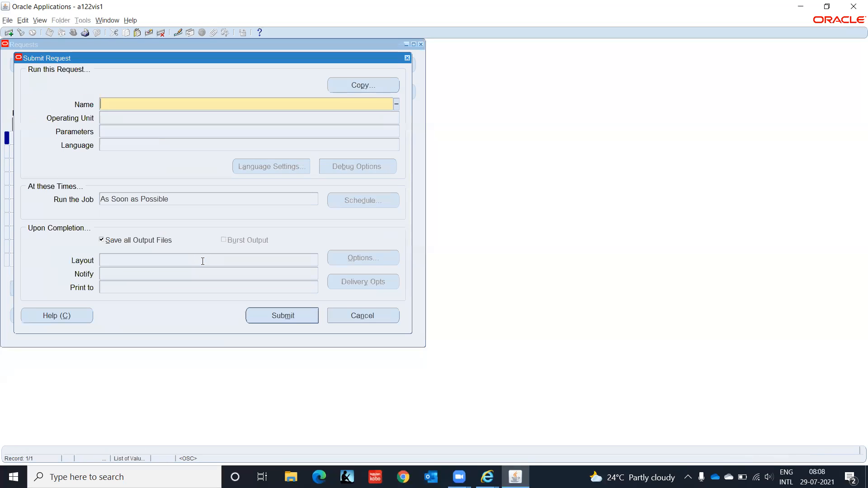
click(368, 87)
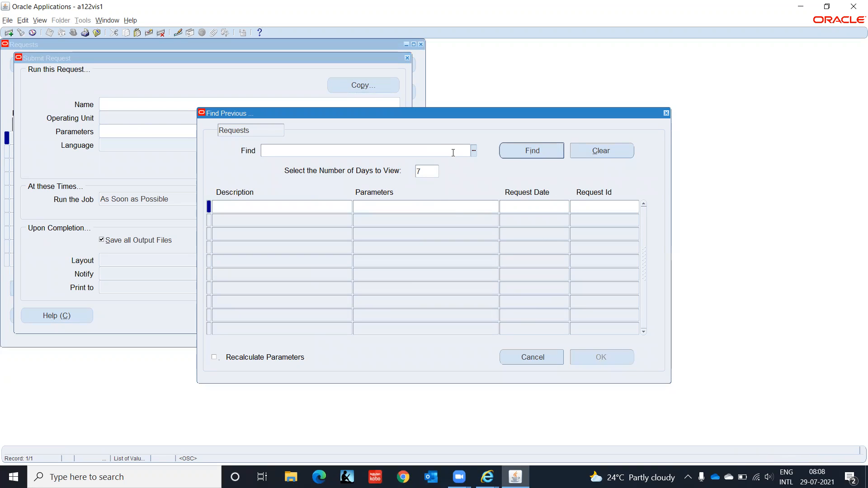
click(548, 362)
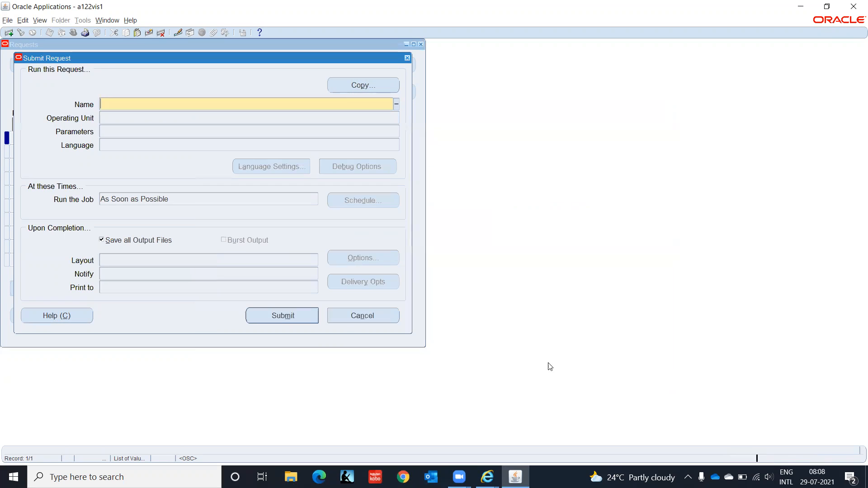
- Pick Expense Report Export from the Name list, filtering with Expense%
click(397, 102)
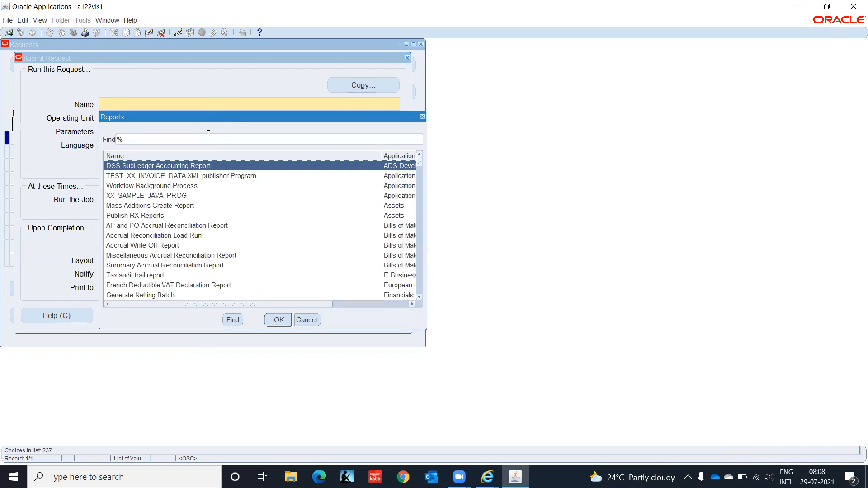
text(Expense%)
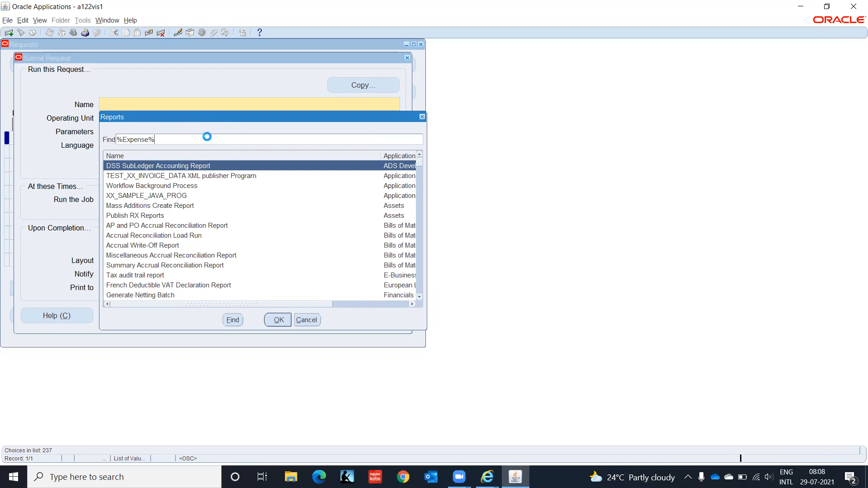
key(Return)
key(Down)
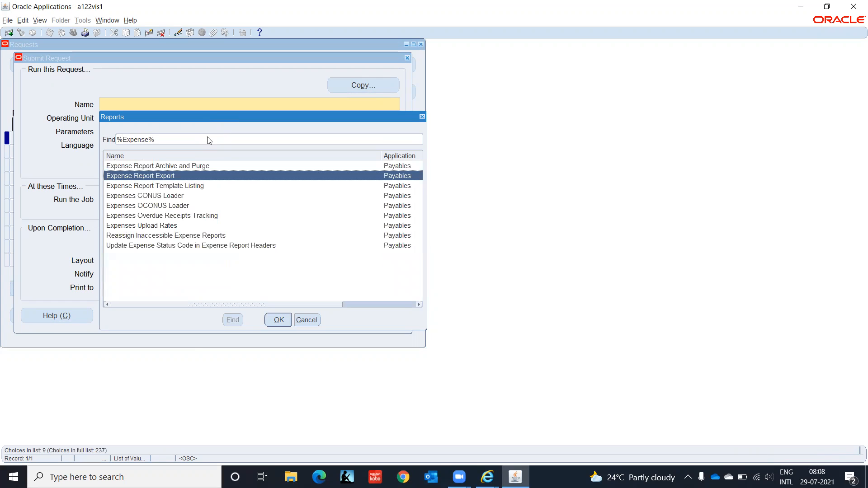
key(Return)
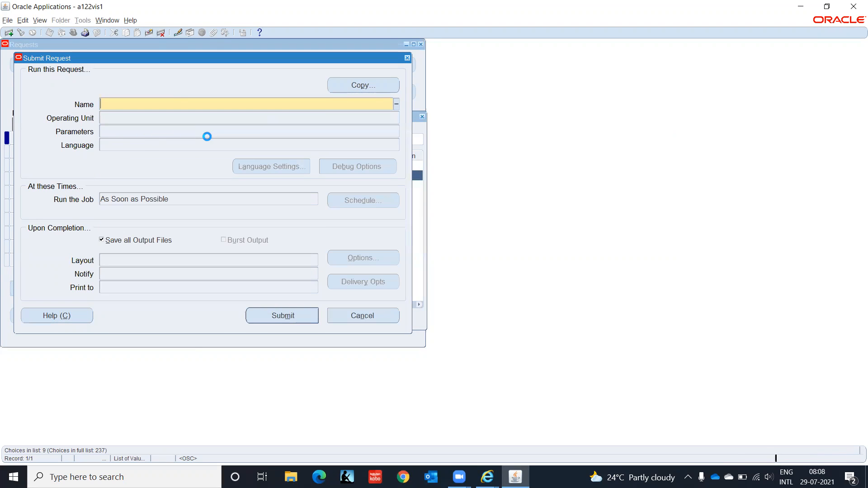
- Set Source to Payables Expense Reports and GL Date 28-JUL-2021 in the parameters
click(418, 193)
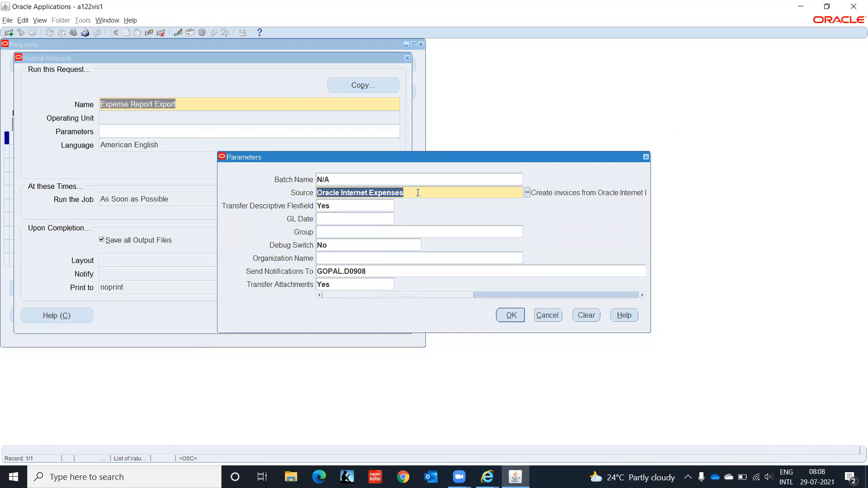
click(527, 192)
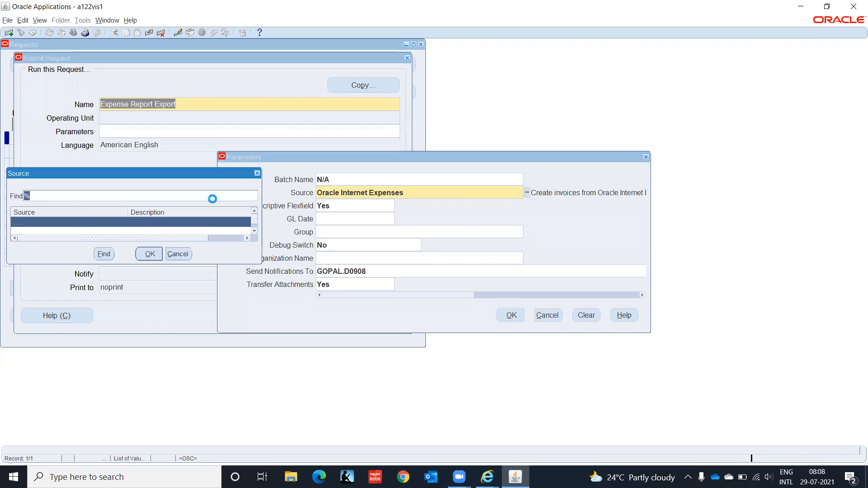
click(174, 232)
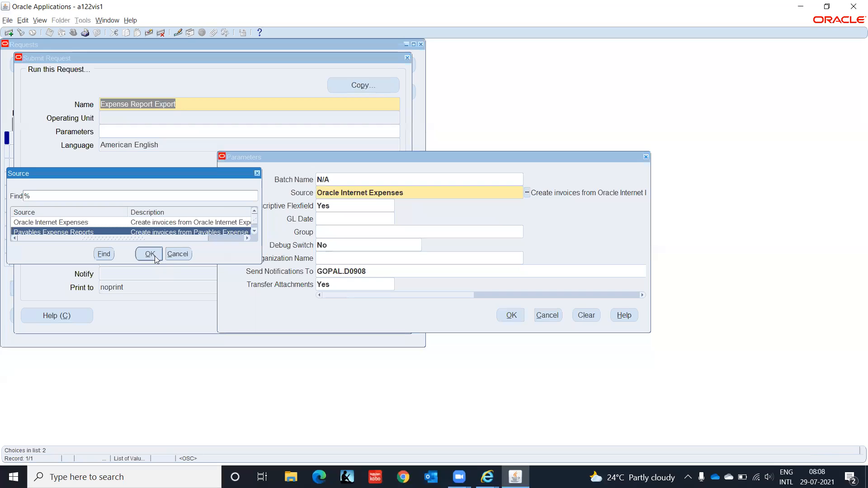
click(150, 254)
click(333, 218)
text(28j)
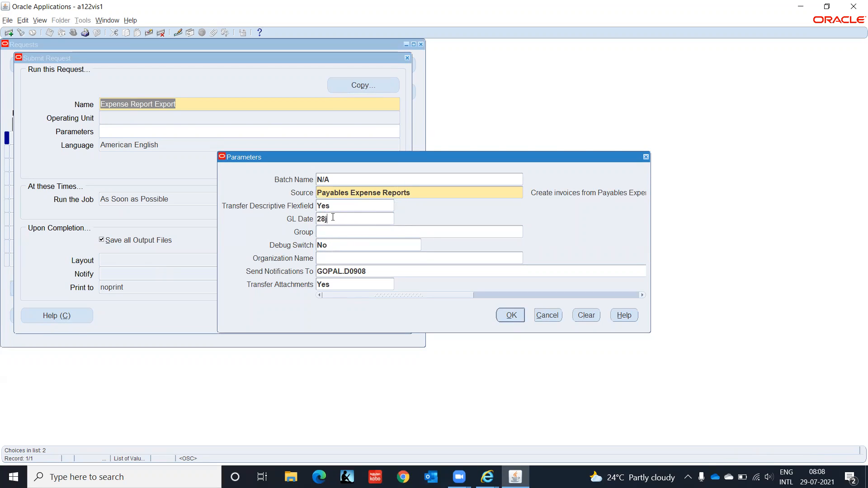
text(ul2021)
key(Tab)
key(Tab)
key(Tab)
key(Tab)
key(Tab)
click(507, 315)
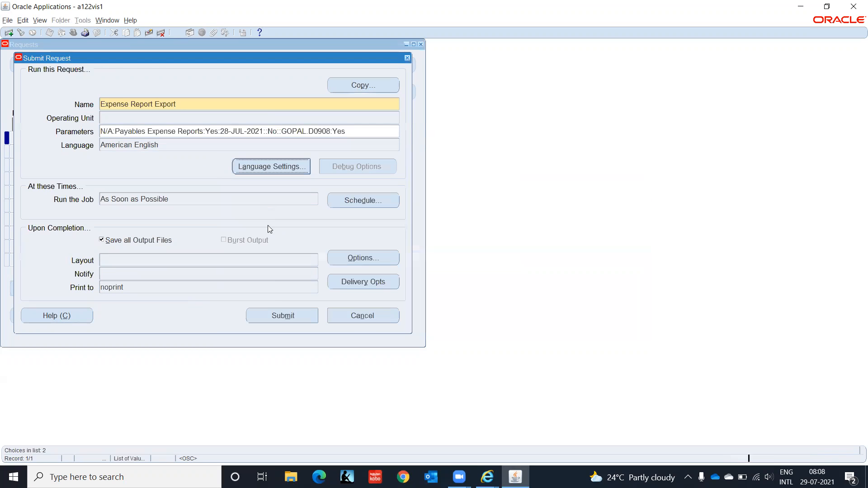
- Submit the export request, find it in Requests, and view its output
click(282, 314)
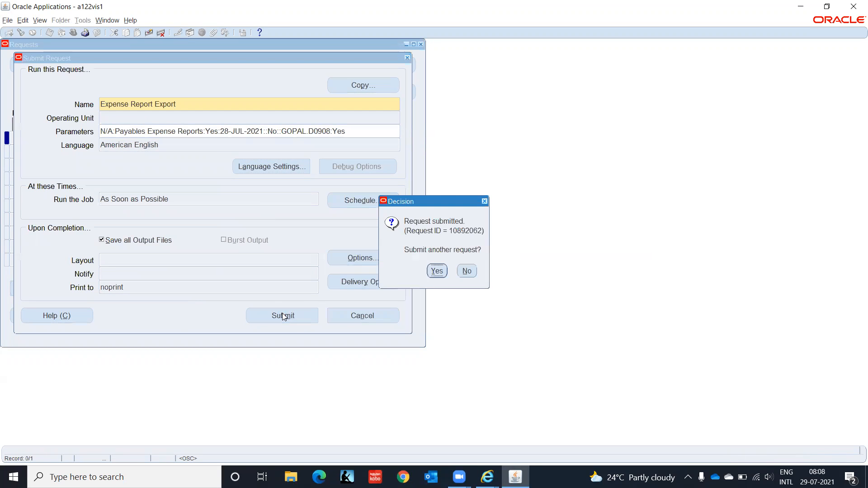
click(465, 271)
click(347, 311)
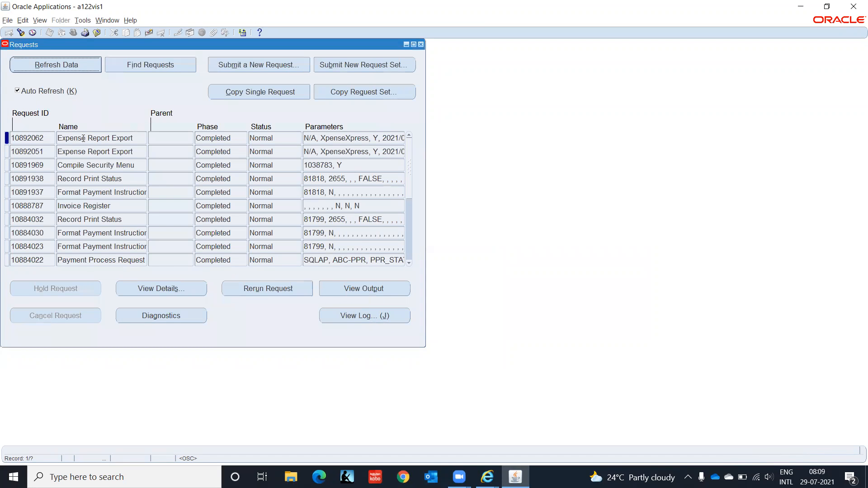
click(388, 291)
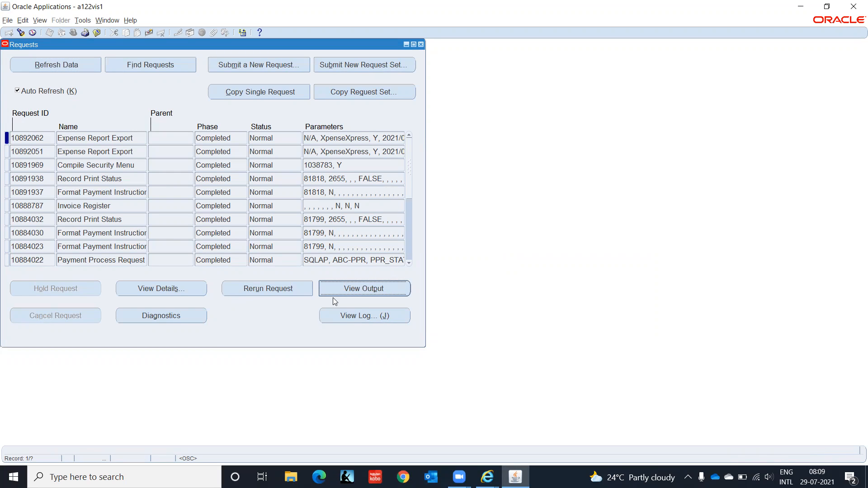
click(487, 477)
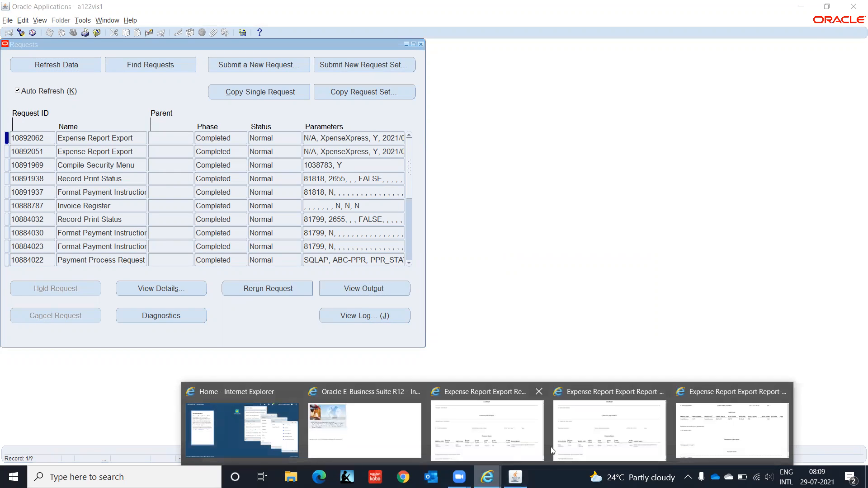
click(721, 433)
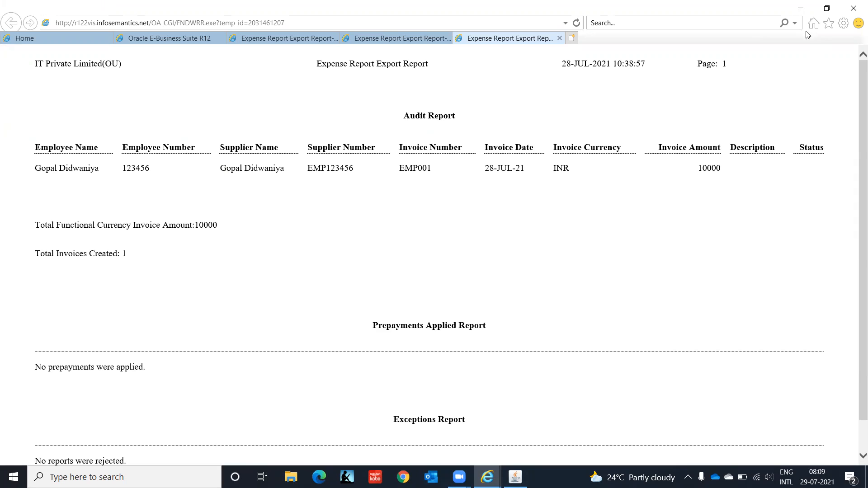
- Minimize the Internet Explorer report window to return to the Oracle Requests list
click(803, 11)
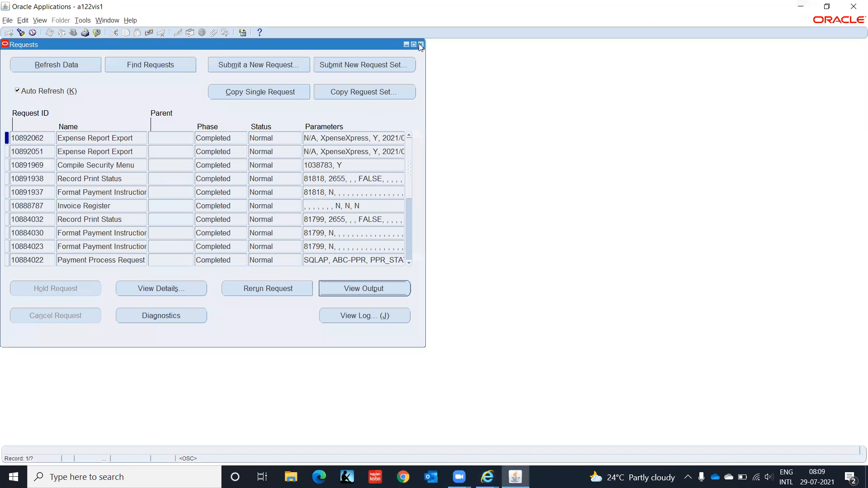
- Close the Requests window and open Invoices > Entry > Invoices to reach the Find Invoices form
click(421, 46)
double_click(66, 112)
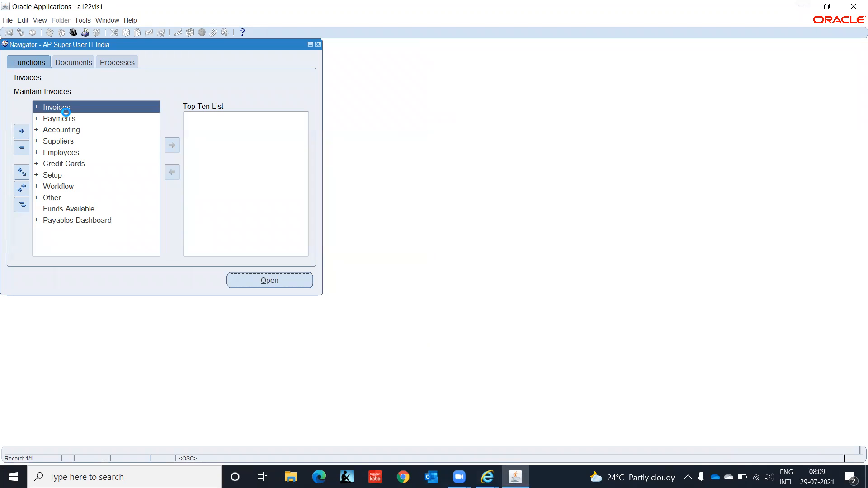
double_click(66, 114)
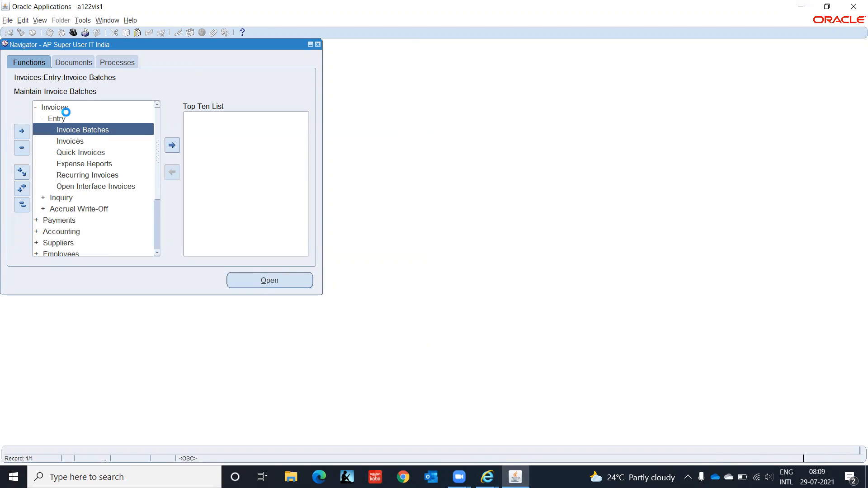
key(Down)
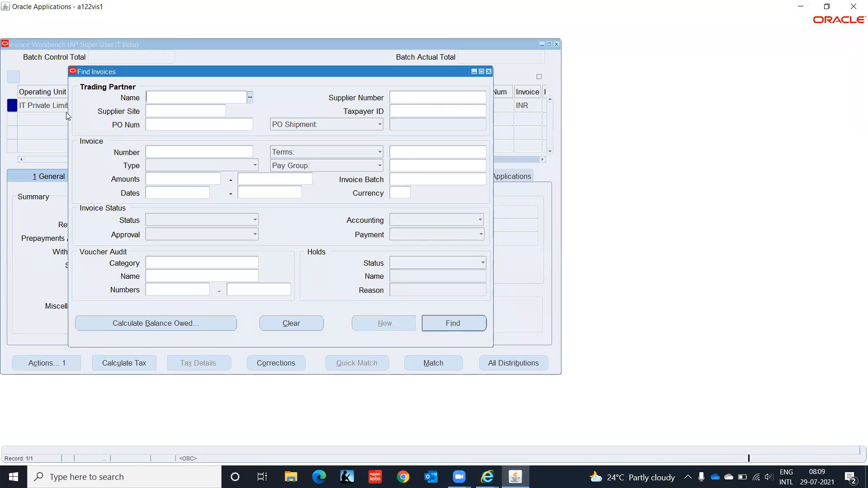
click(173, 153)
- Search for invoice EMP001 (10,000.00) and scroll to its two 5,000.00 item lines
text(EMP00)
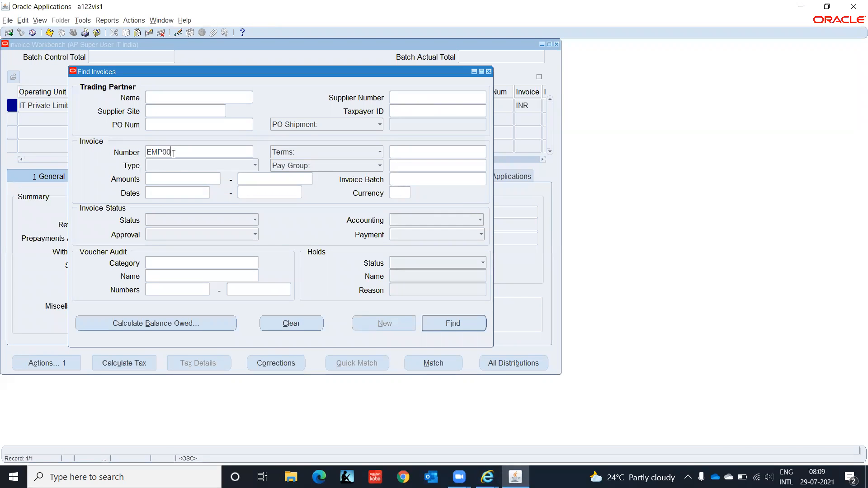
key(Return)
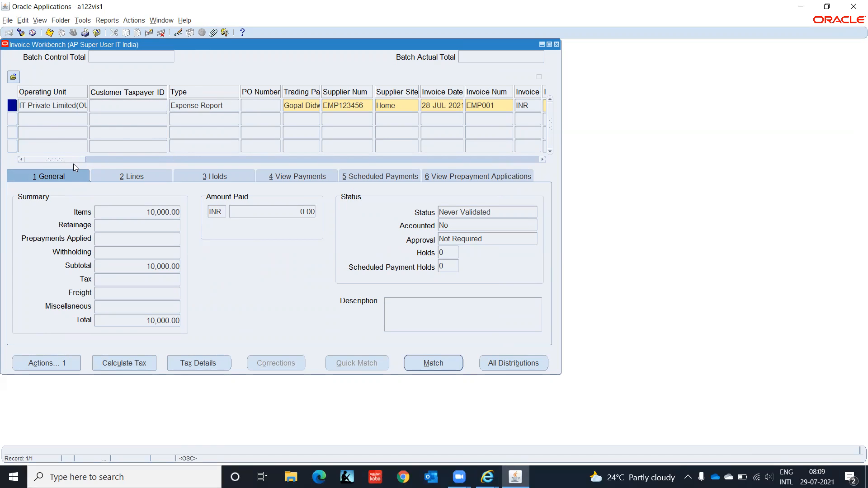
drag(73, 160, 90, 160)
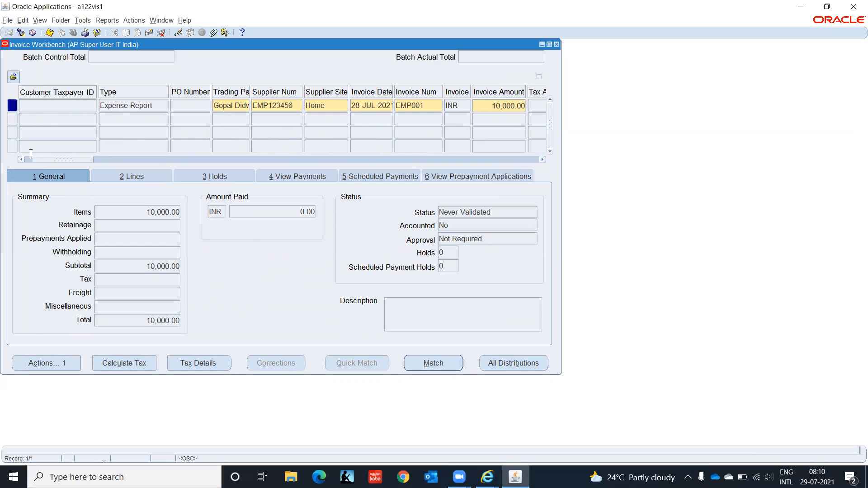
drag(41, 159, 2, 156)
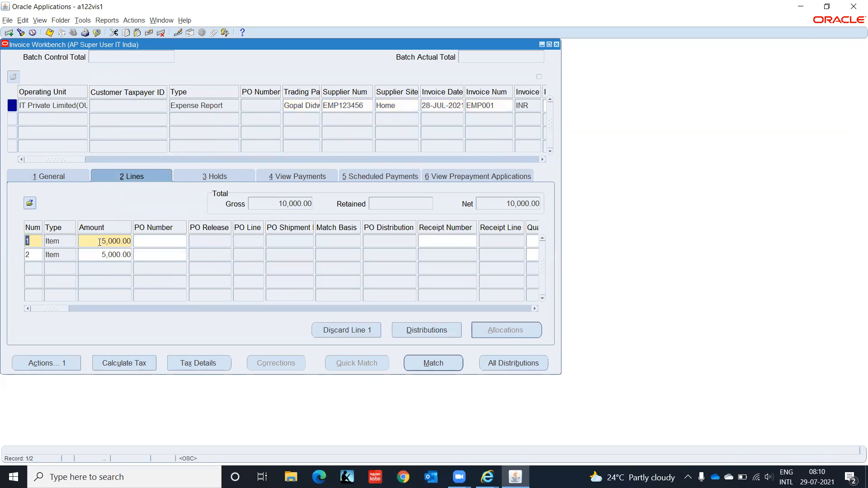
- View line 1's 5,000.00 Accommodation distribution to account C1.CHN.HR.5800.00.0000, then close it
click(102, 244)
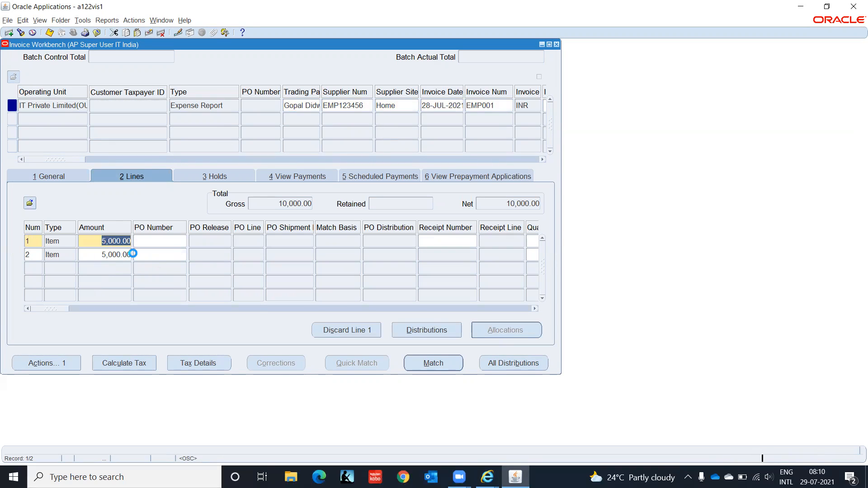
click(421, 333)
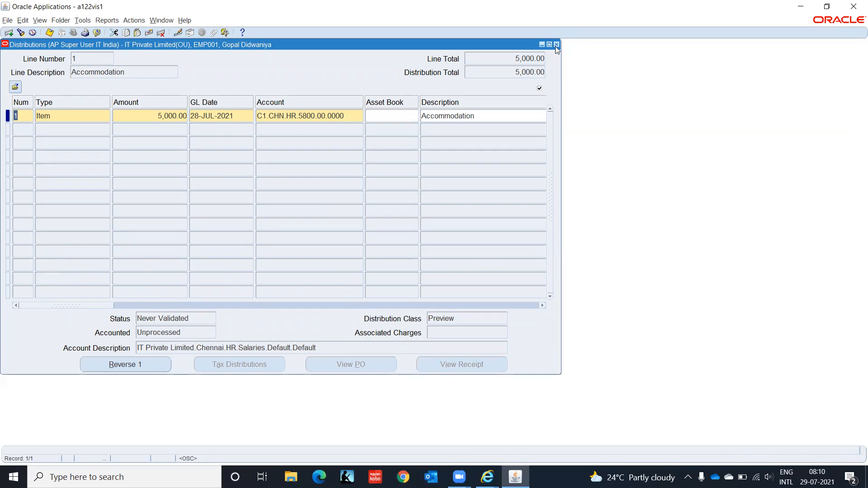
click(557, 45)
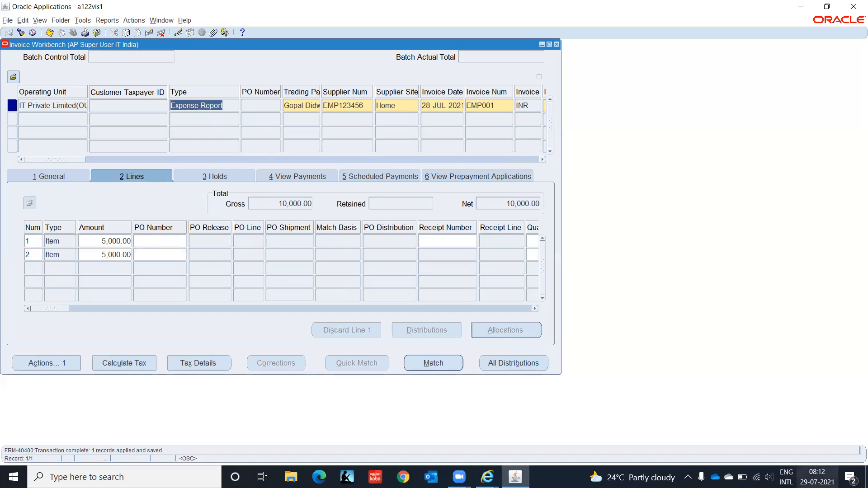
- Open the system calendar from the taskbar clock
click(818, 477)
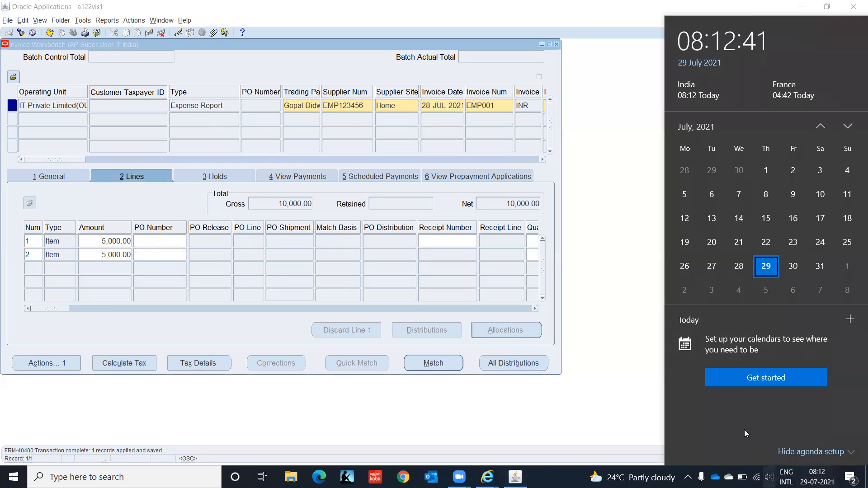
click(820, 266)
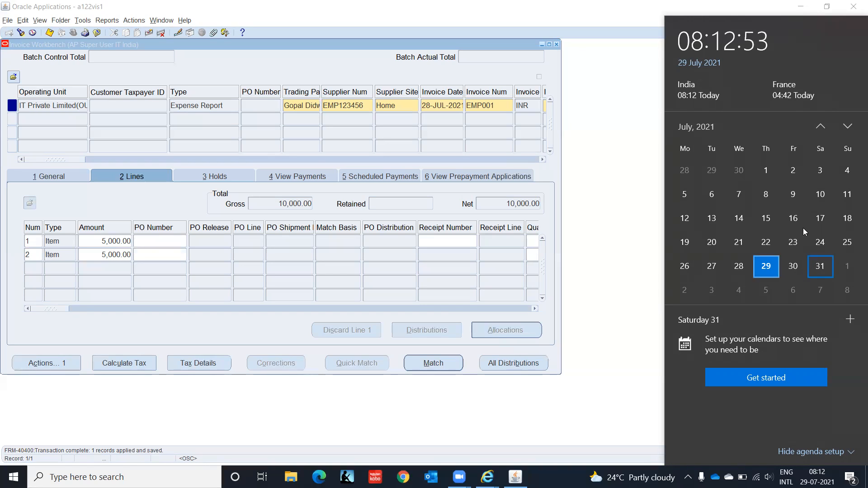
click(576, 124)
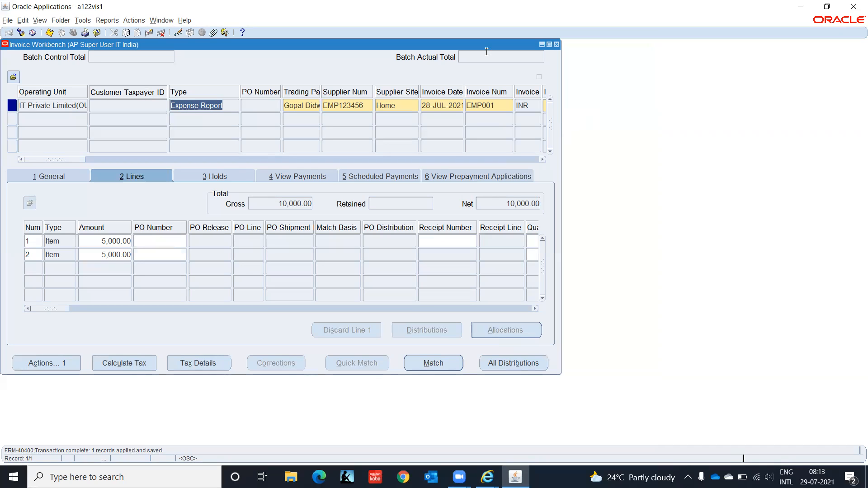
key(alt+Tab)
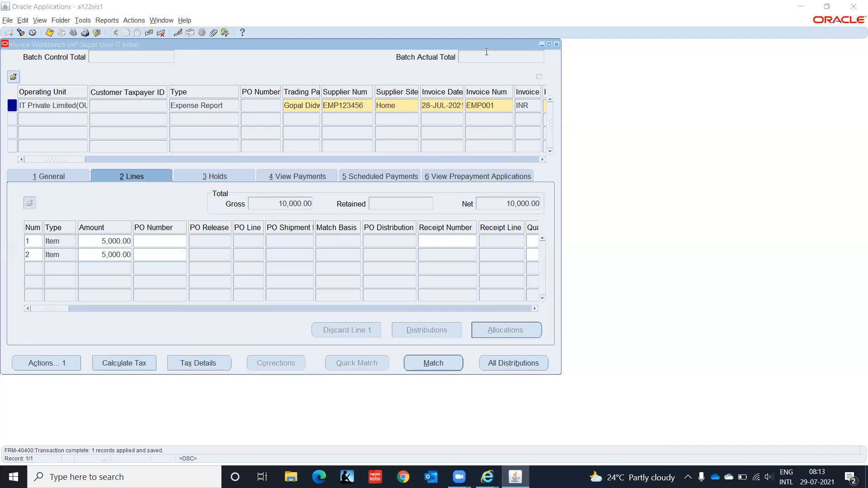